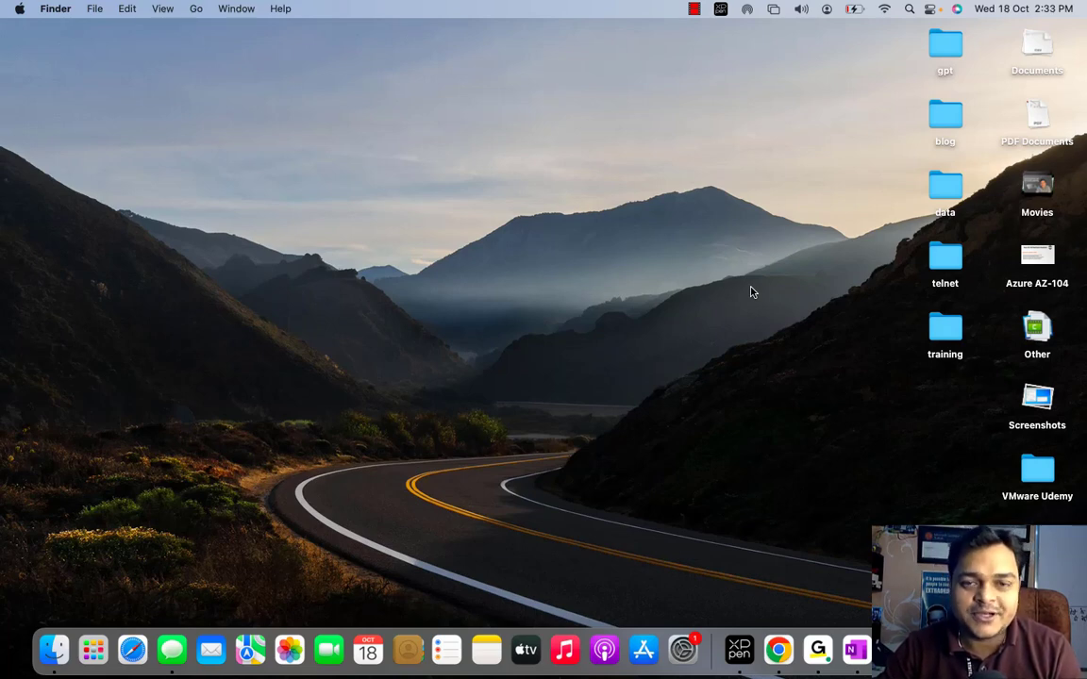
Step: Switch to the OneNote page "Configure WDS Service" and handwrite "[Windows Deployment Service]" in green ink below the title
{"action": "key", "text": "ctrl+Right"}
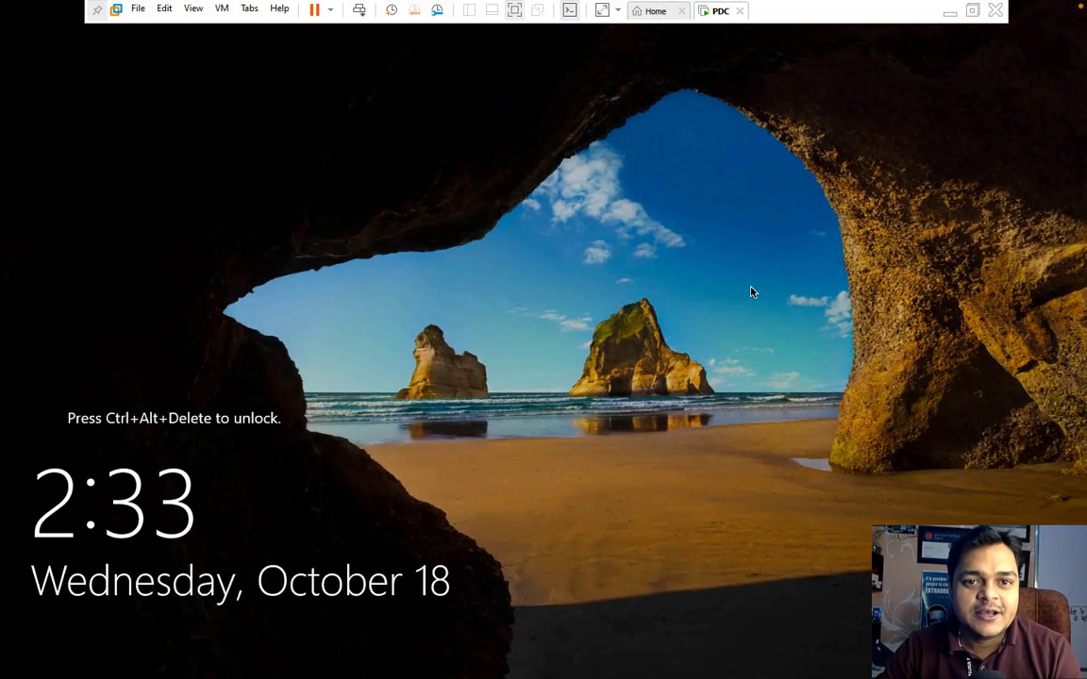
{"action": "key", "text": "ctrl+Right"}
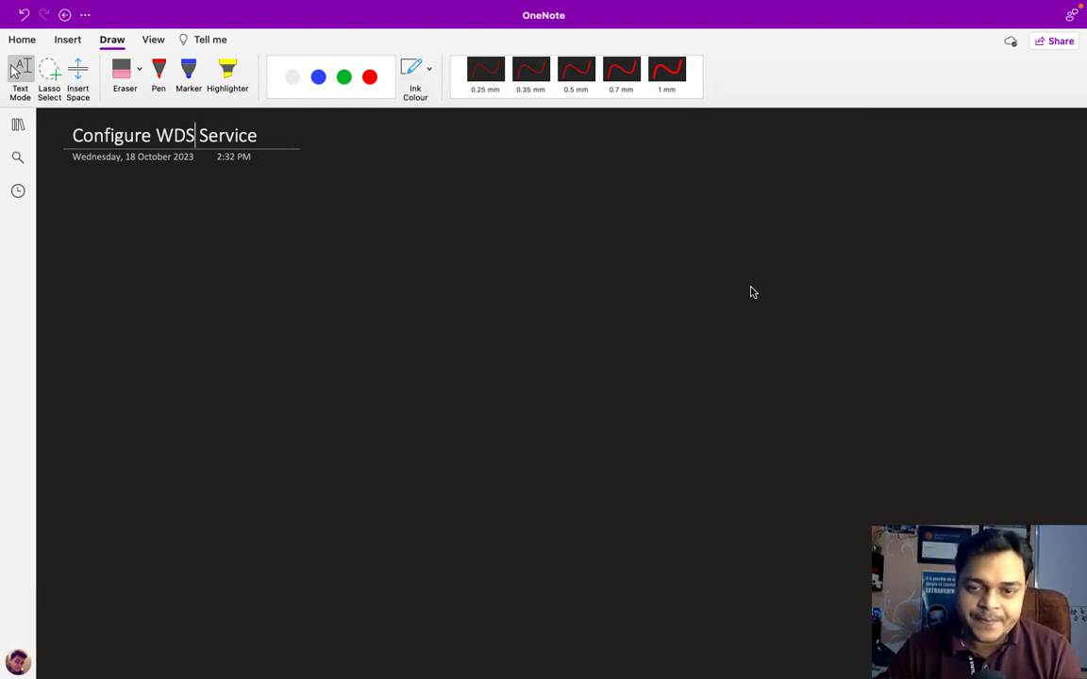
{"action": "left_click", "coordinate": [369, 75]}
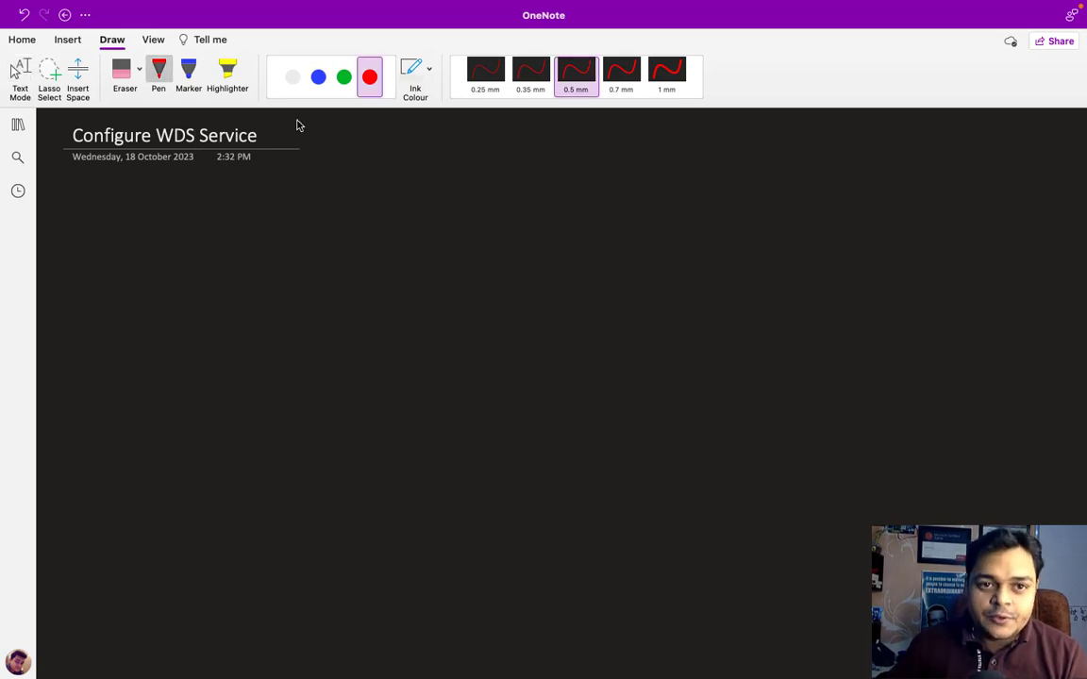
{"action": "left_click", "coordinate": [344, 76]}
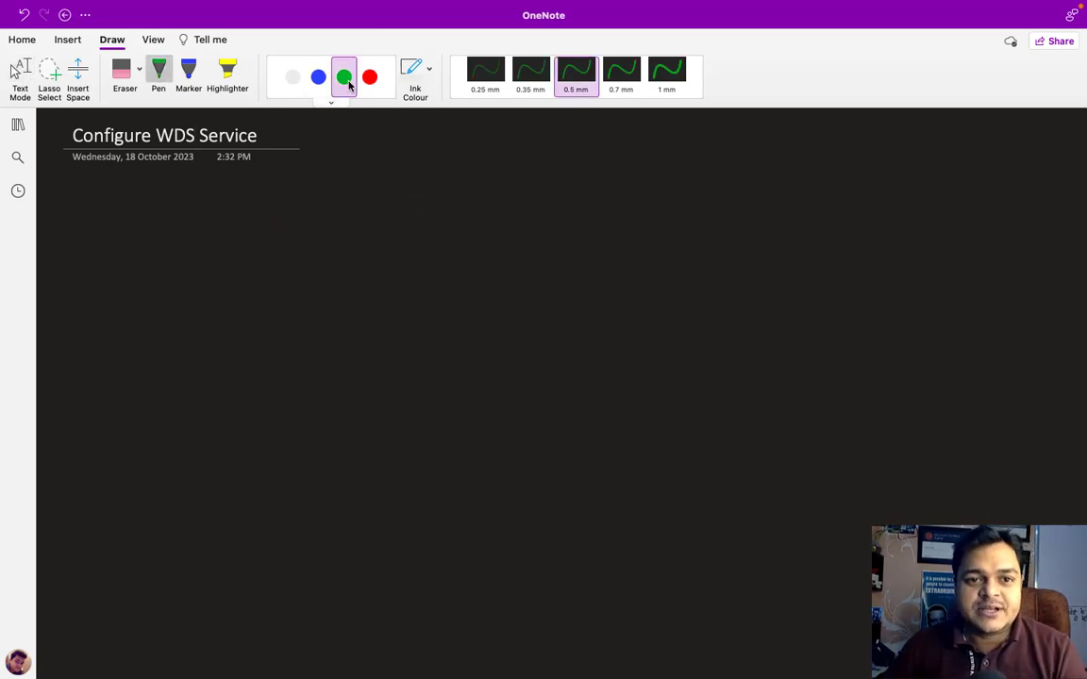
{"action": "mouse_move", "coordinate": [412, 226]}
{"action": "left_mouse_down"}
{"action": "mouse_move", "coordinate": [435, 238]}
{"action": "mouse_move", "coordinate": [517, 230]}
{"action": "left_mouse_up"}
{"action": "left_click", "coordinate": [436, 223]}
{"action": "mouse_move", "coordinate": [531, 230]}
{"action": "left_mouse_down"}
{"action": "mouse_move", "coordinate": [518, 253]}
{"action": "mouse_move", "coordinate": [593, 233]}
{"action": "mouse_move", "coordinate": [602, 246]}
{"action": "mouse_move", "coordinate": [638, 239]}
{"action": "mouse_move", "coordinate": [662, 260]}
{"action": "mouse_move", "coordinate": [728, 249]}
{"action": "left_mouse_up"}
{"action": "mouse_move", "coordinate": [721, 236]}
{"action": "left_mouse_down"}
{"action": "mouse_move", "coordinate": [769, 247]}
{"action": "mouse_move", "coordinate": [843, 236]}
{"action": "mouse_move", "coordinate": [892, 255]}
{"action": "left_mouse_up"}
{"action": "left_click_drag", "start_coordinate": [391, 211], "coordinate": [392, 249]}
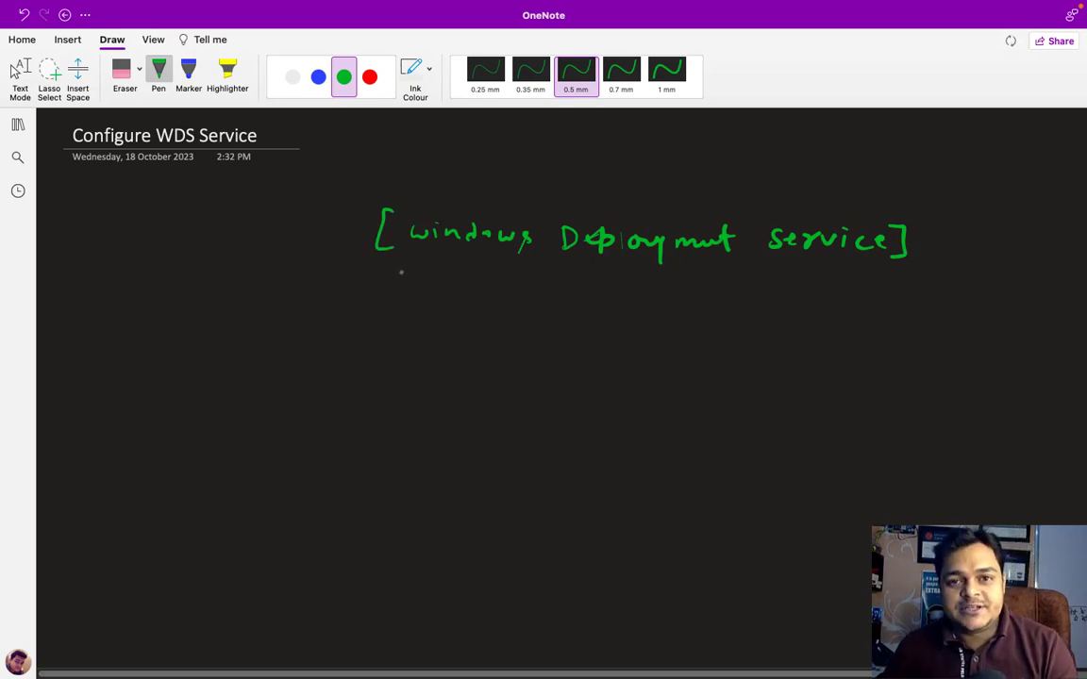
Step: Handwrite "Server 2008 → WDS" in blue ink below the green Windows Deployment Service heading
{"action": "left_click", "coordinate": [19, 70]}
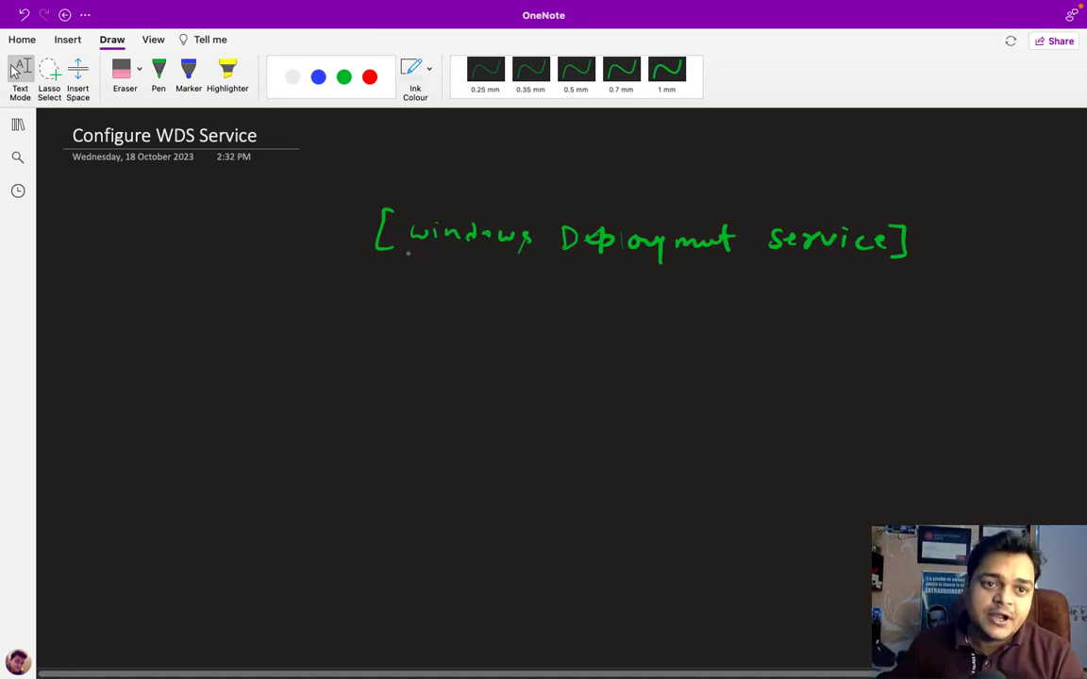
{"action": "left_click", "coordinate": [344, 76]}
{"action": "left_click", "coordinate": [318, 77]}
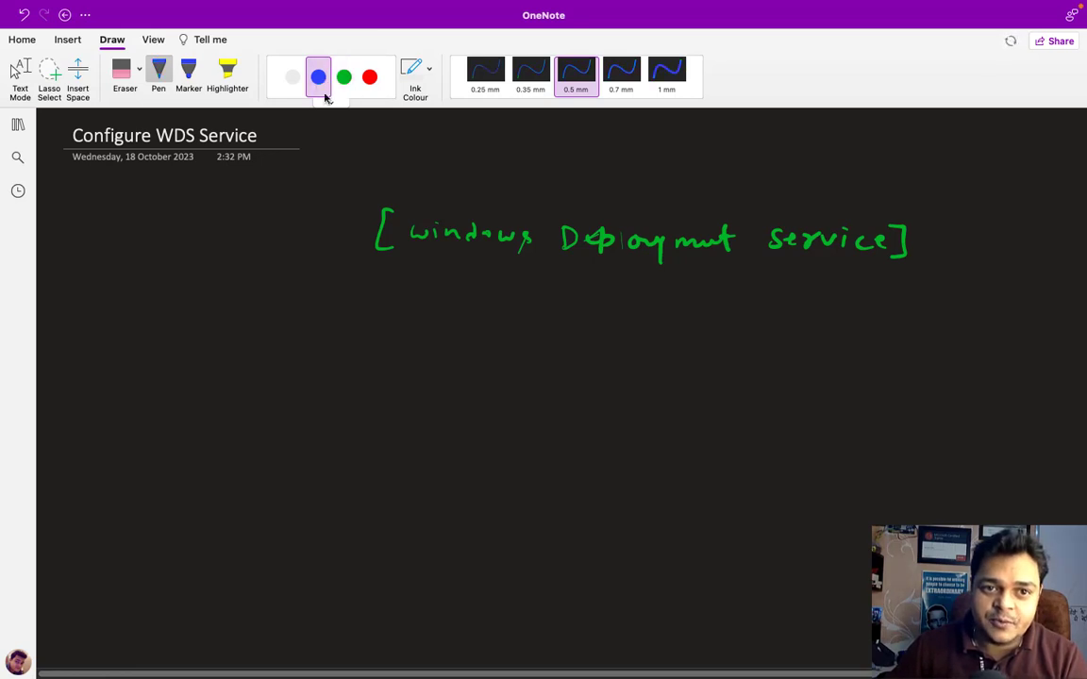
{"action": "left_click", "coordinate": [20, 74]}
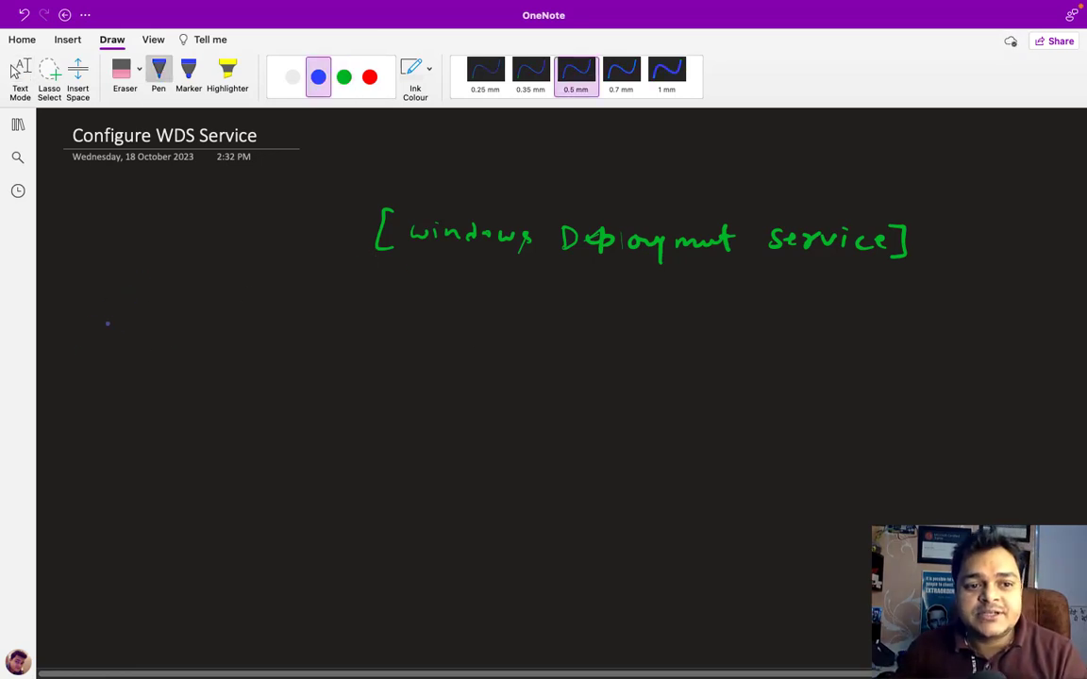
{"action": "mouse_move", "coordinate": [111, 335]}
{"action": "left_mouse_down"}
{"action": "mouse_move", "coordinate": [101, 354]}
{"action": "mouse_move", "coordinate": [147, 342]}
{"action": "mouse_move", "coordinate": [204, 342]}
{"action": "mouse_move", "coordinate": [227, 355]}
{"action": "mouse_move", "coordinate": [236, 343]}
{"action": "mouse_move", "coordinate": [386, 353]}
{"action": "left_mouse_up"}
{"action": "mouse_move", "coordinate": [376, 346]}
{"action": "left_mouse_down"}
{"action": "mouse_move", "coordinate": [376, 359]}
{"action": "mouse_move", "coordinate": [434, 362]}
{"action": "mouse_move", "coordinate": [451, 343]}
{"action": "mouse_move", "coordinate": [463, 363]}
{"action": "mouse_move", "coordinate": [487, 363]}
{"action": "left_mouse_up"}
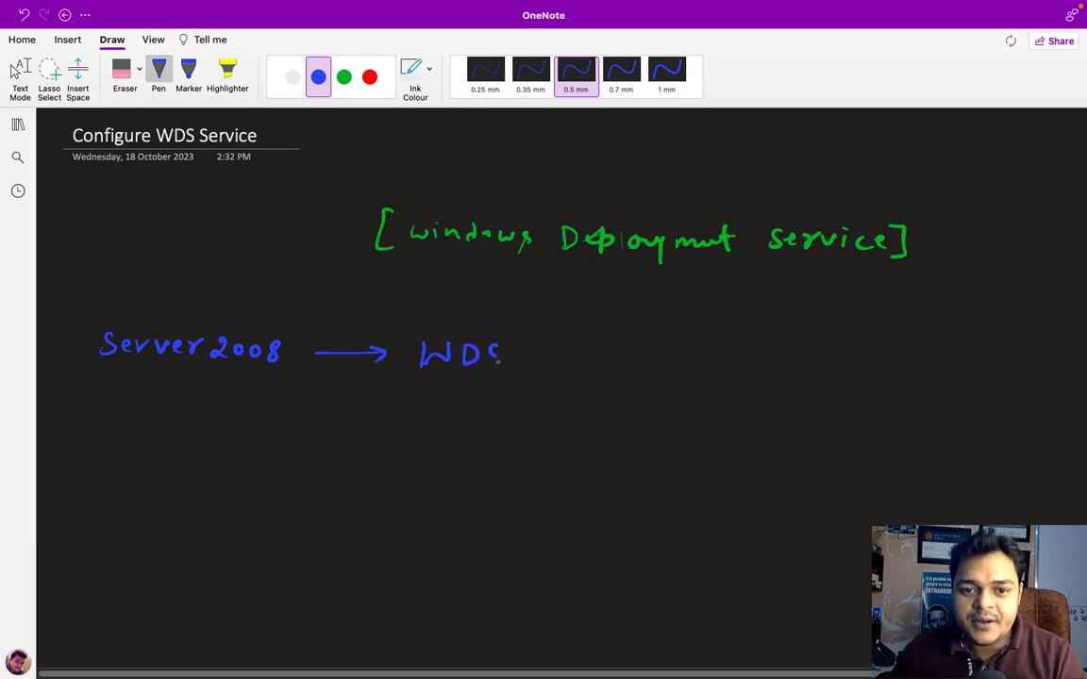
Step: Handwrite "Server - 2000, 2003 → RIS" in green ink below the Server 2008 line
{"action": "left_click", "coordinate": [344, 77]}
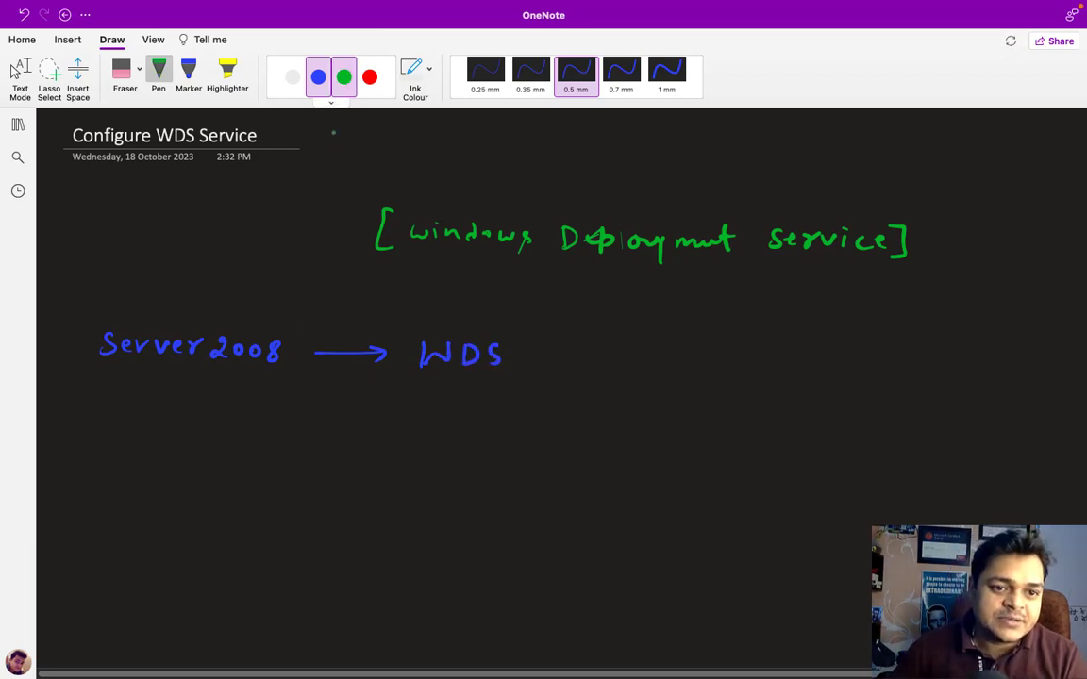
{"action": "mouse_move", "coordinate": [92, 483]}
{"action": "left_mouse_down"}
{"action": "mouse_move", "coordinate": [83, 502]}
{"action": "mouse_move", "coordinate": [134, 487]}
{"action": "mouse_move", "coordinate": [128, 500]}
{"action": "mouse_move", "coordinate": [147, 488]}
{"action": "mouse_move", "coordinate": [161, 498]}
{"action": "mouse_move", "coordinate": [169, 487]}
{"action": "left_mouse_up"}
{"action": "mouse_move", "coordinate": [175, 495]}
{"action": "left_mouse_down"}
{"action": "mouse_move", "coordinate": [271, 508]}
{"action": "mouse_move", "coordinate": [279, 495]}
{"action": "mouse_move", "coordinate": [323, 494]}
{"action": "mouse_move", "coordinate": [334, 511]}
{"action": "mouse_move", "coordinate": [405, 499]}
{"action": "mouse_move", "coordinate": [382, 500]}
{"action": "mouse_move", "coordinate": [419, 511]}
{"action": "mouse_move", "coordinate": [500, 505]}
{"action": "left_mouse_up"}
{"action": "mouse_move", "coordinate": [490, 498]}
{"action": "left_mouse_down"}
{"action": "mouse_move", "coordinate": [490, 511]}
{"action": "mouse_move", "coordinate": [545, 502]}
{"action": "mouse_move", "coordinate": [562, 514]}
{"action": "left_mouse_up"}
{"action": "mouse_move", "coordinate": [579, 494]}
{"action": "left_mouse_down"}
{"action": "mouse_move", "coordinate": [580, 514]}
{"action": "mouse_move", "coordinate": [592, 512]}
{"action": "mouse_move", "coordinate": [590, 492]}
{"action": "mouse_move", "coordinate": [613, 512]}
{"action": "left_mouse_up"}
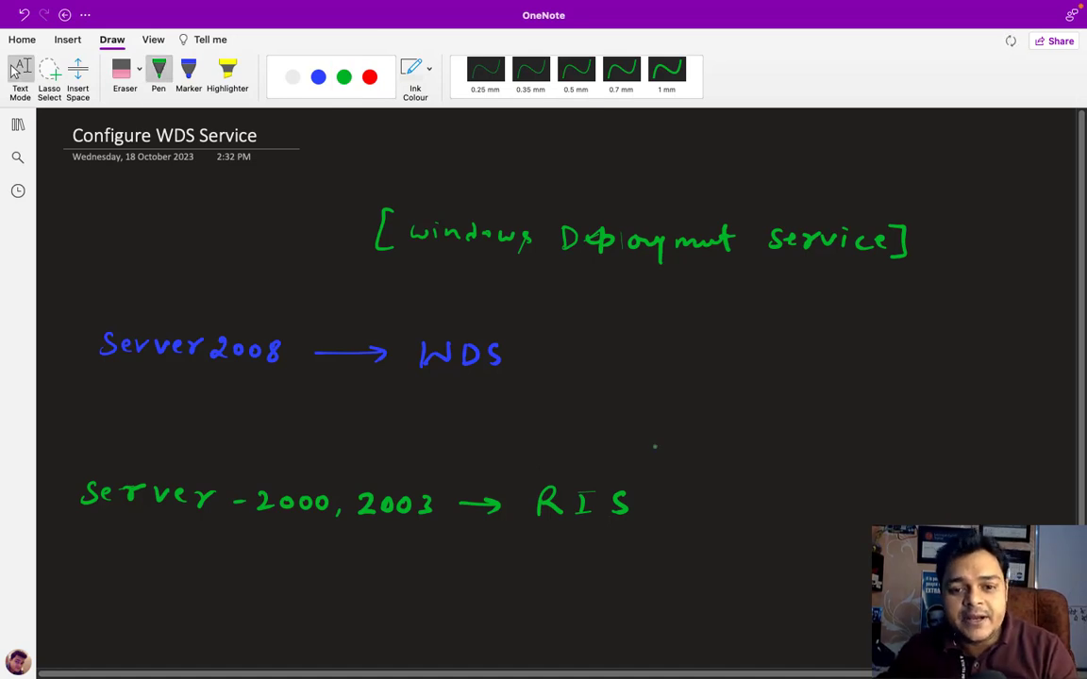
Step: Draw a curved green arrow from RIS up to WDS, and mark RIS as "old" and WDS as "New" with arrows
{"action": "mouse_move", "coordinate": [657, 500]}
{"action": "left_mouse_down"}
{"action": "mouse_move", "coordinate": [672, 429]}
{"action": "mouse_move", "coordinate": [547, 357]}
{"action": "mouse_move", "coordinate": [527, 359]}
{"action": "mouse_move", "coordinate": [547, 352]}
{"action": "left_mouse_up"}
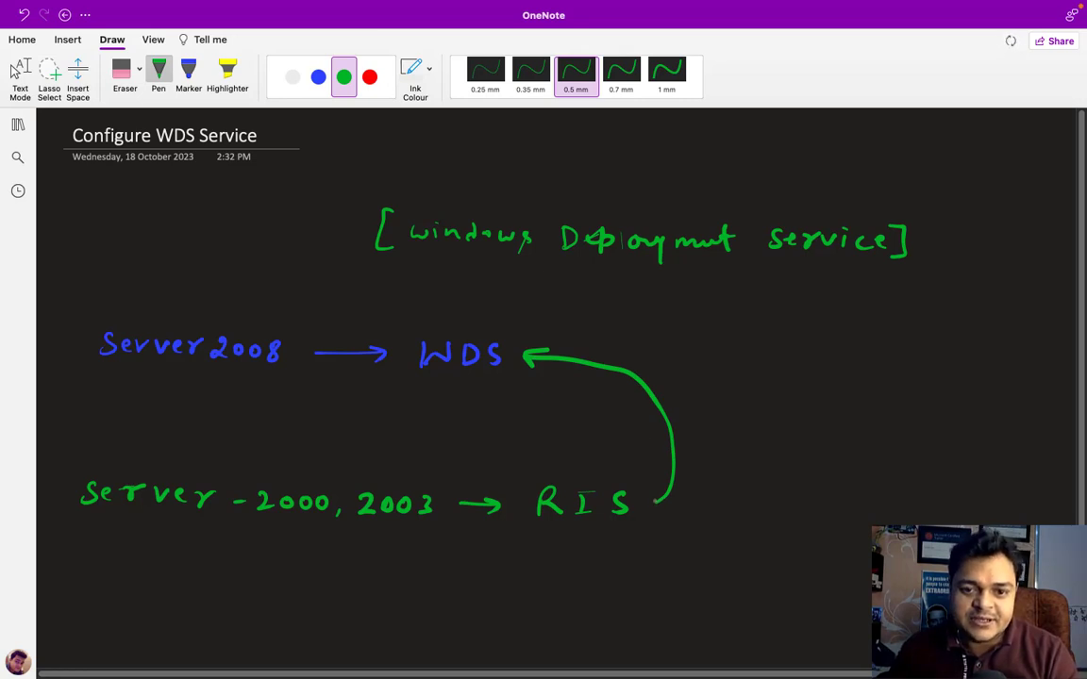
{"action": "left_click_drag", "start_coordinate": [695, 501], "coordinate": [737, 500]}
{"action": "mouse_move", "coordinate": [729, 495]}
{"action": "left_mouse_down"}
{"action": "mouse_move", "coordinate": [773, 507]}
{"action": "mouse_move", "coordinate": [795, 486]}
{"action": "left_mouse_up"}
{"action": "left_click", "coordinate": [801, 502]}
{"action": "mouse_move", "coordinate": [581, 351]}
{"action": "left_mouse_down"}
{"action": "mouse_move", "coordinate": [686, 364]}
{"action": "mouse_move", "coordinate": [702, 346]}
{"action": "mouse_move", "coordinate": [720, 360]}
{"action": "mouse_move", "coordinate": [756, 348]}
{"action": "left_mouse_up"}
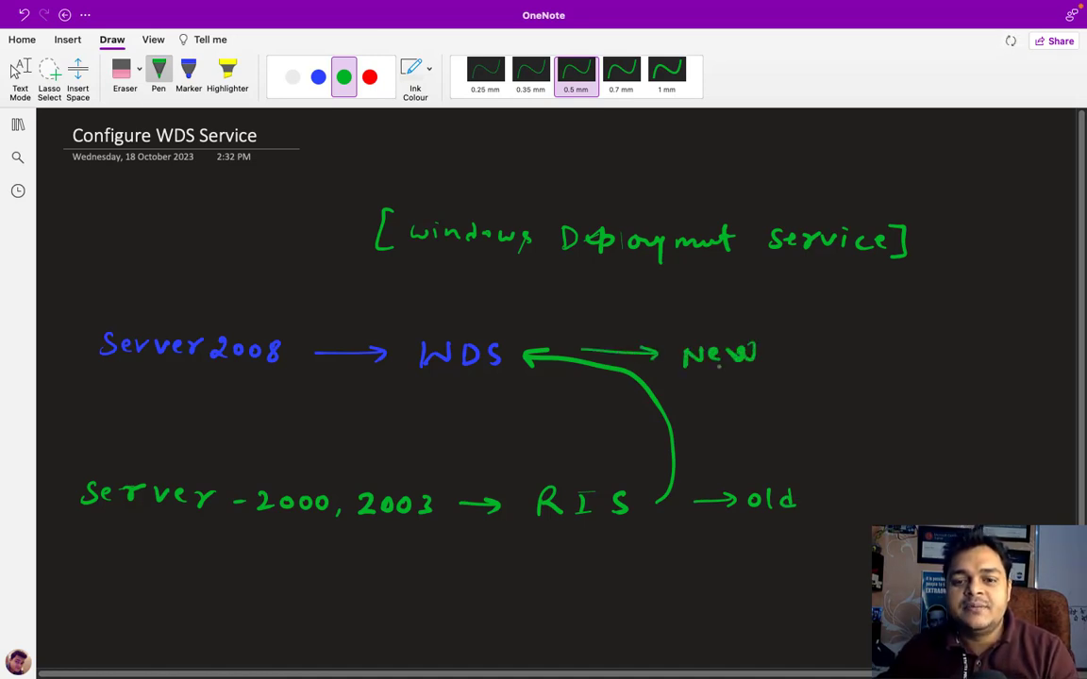
{"action": "key", "text": "Escape"}
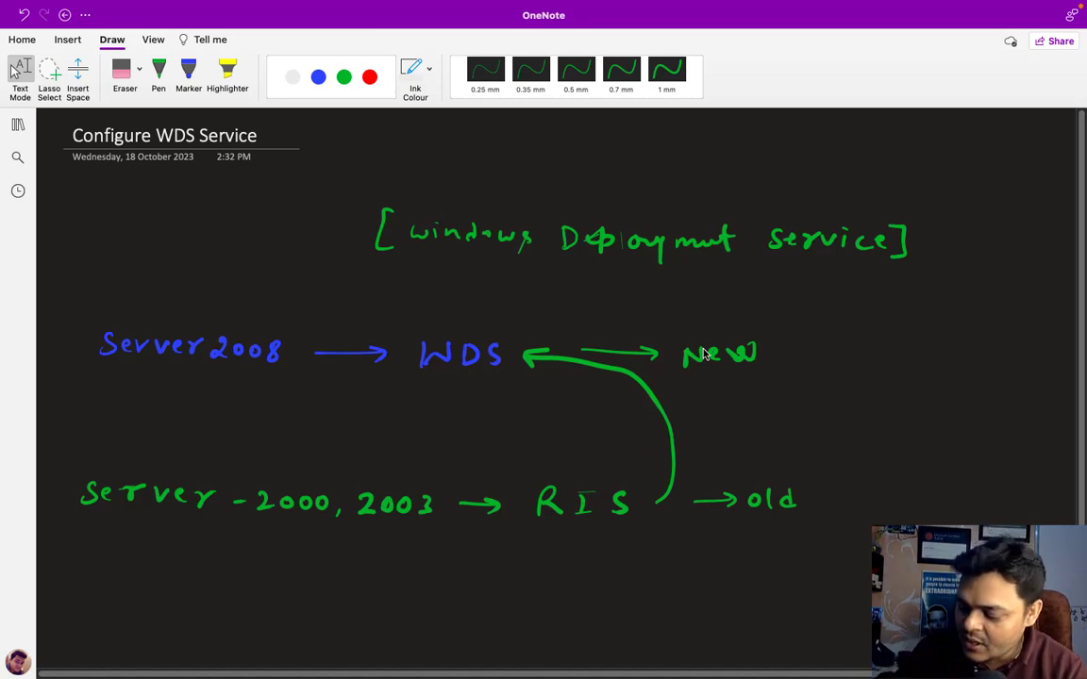
Step: Draw a server box in red ink below the Server 2000, 2003 line and label it "ADDS" underneath
{"action": "scroll", "coordinate": [728, 359], "scroll_direction": "down", "scroll_amount": 3}
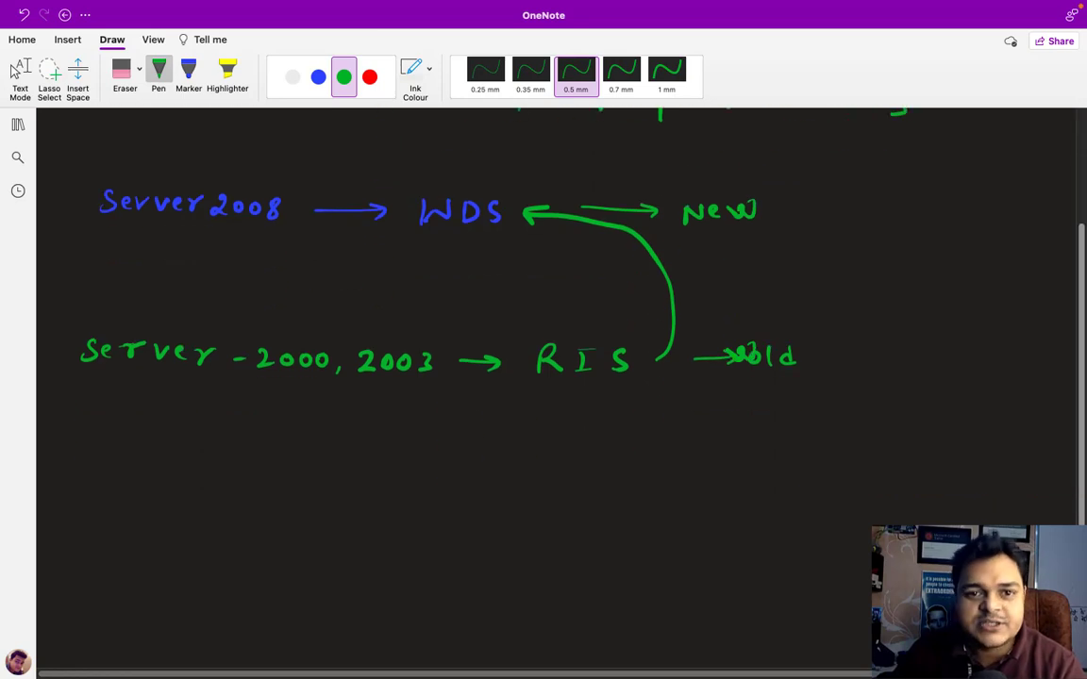
{"action": "left_click", "coordinate": [369, 76]}
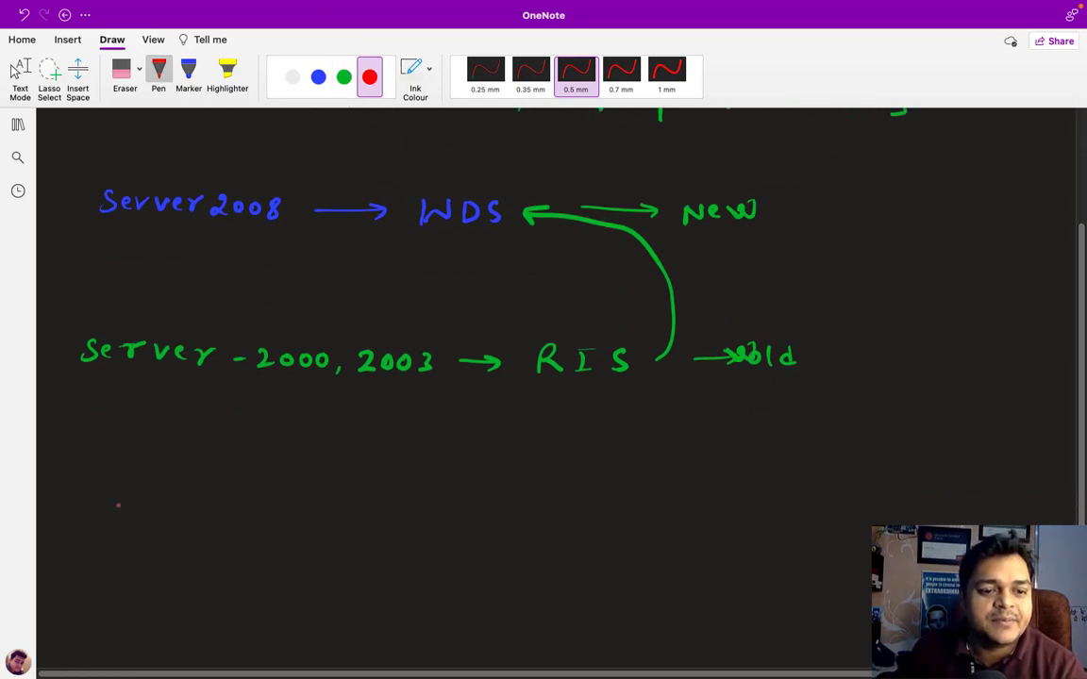
{"action": "mouse_move", "coordinate": [107, 485]}
{"action": "left_mouse_down"}
{"action": "mouse_move", "coordinate": [106, 563]}
{"action": "mouse_move", "coordinate": [172, 502]}
{"action": "mouse_move", "coordinate": [142, 484]}
{"action": "mouse_move", "coordinate": [110, 504]}
{"action": "left_mouse_up"}
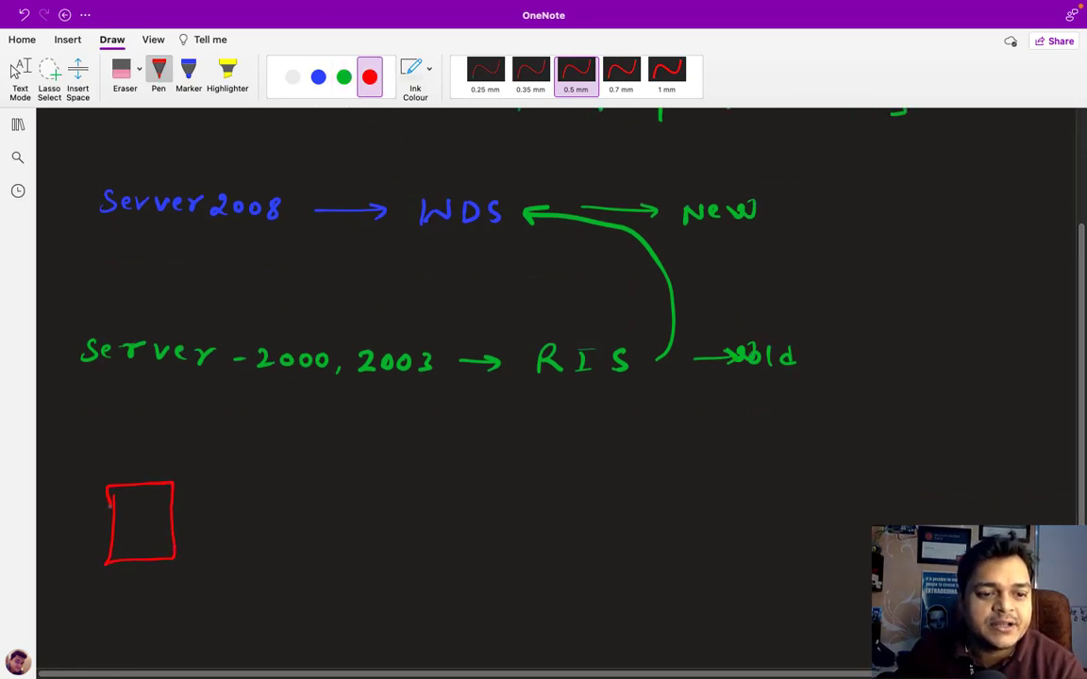
{"action": "mouse_move", "coordinate": [100, 608]}
{"action": "left_mouse_down"}
{"action": "mouse_move", "coordinate": [111, 589]}
{"action": "mouse_move", "coordinate": [119, 609]}
{"action": "left_mouse_up"}
{"action": "left_click_drag", "start_coordinate": [103, 600], "coordinate": [117, 600]}
{"action": "mouse_move", "coordinate": [123, 589]}
{"action": "left_mouse_down"}
{"action": "mouse_move", "coordinate": [123, 609]}
{"action": "mouse_move", "coordinate": [174, 605]}
{"action": "mouse_move", "coordinate": [147, 608]}
{"action": "left_mouse_up"}
{"action": "mouse_move", "coordinate": [145, 591]}
{"action": "left_mouse_down"}
{"action": "mouse_move", "coordinate": [159, 595]}
{"action": "mouse_move", "coordinate": [149, 608]}
{"action": "mouse_move", "coordinate": [162, 608]}
{"action": "left_mouse_up"}
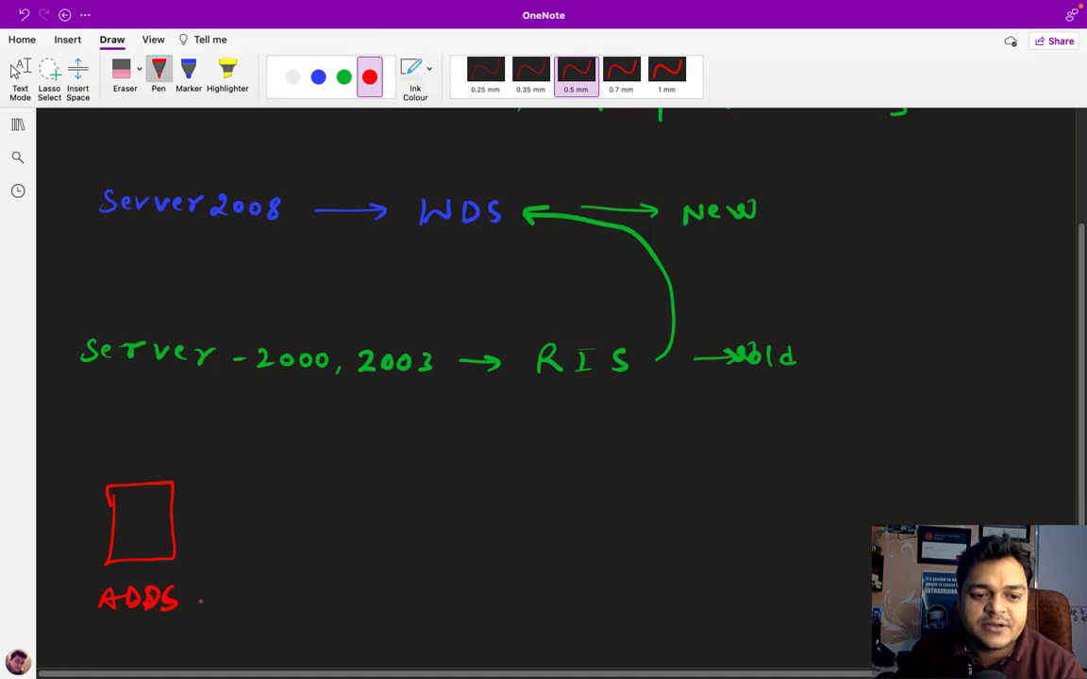
Step: Sketch three client computers stacked vertically in green ink, with a network switch between them and the server box
{"action": "left_click", "coordinate": [343, 76]}
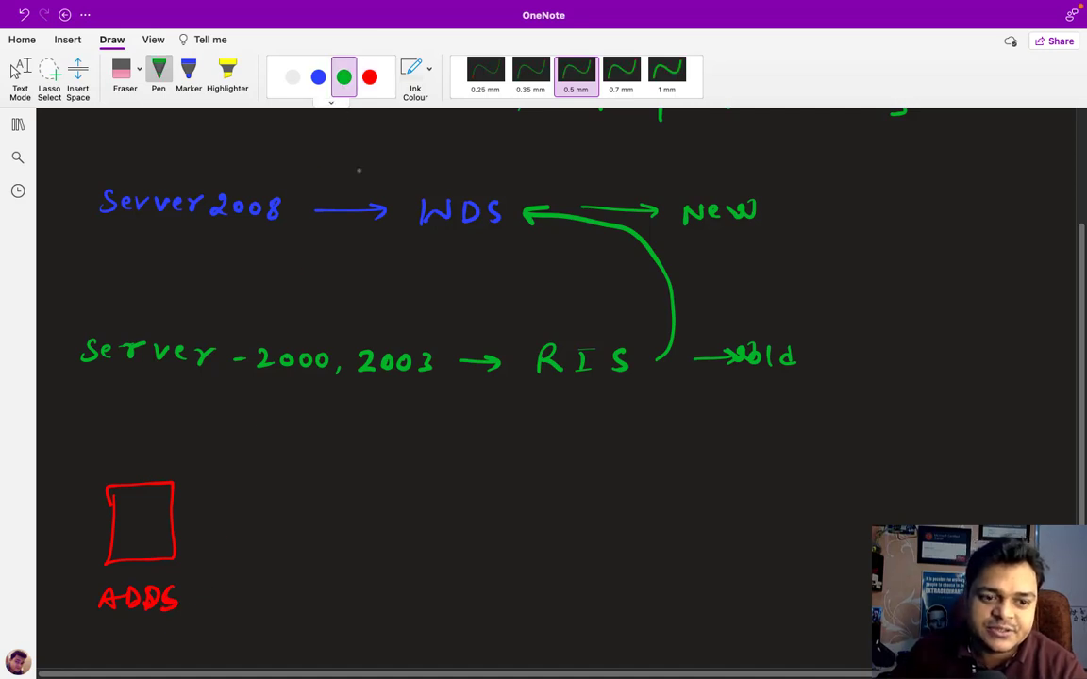
{"action": "mouse_move", "coordinate": [678, 485]}
{"action": "left_mouse_down"}
{"action": "mouse_move", "coordinate": [709, 453]}
{"action": "mouse_move", "coordinate": [680, 482]}
{"action": "mouse_move", "coordinate": [703, 490]}
{"action": "left_mouse_up"}
{"action": "mouse_move", "coordinate": [683, 572]}
{"action": "left_mouse_down"}
{"action": "mouse_move", "coordinate": [709, 542]}
{"action": "mouse_move", "coordinate": [683, 574]}
{"action": "mouse_move", "coordinate": [702, 580]}
{"action": "left_mouse_up"}
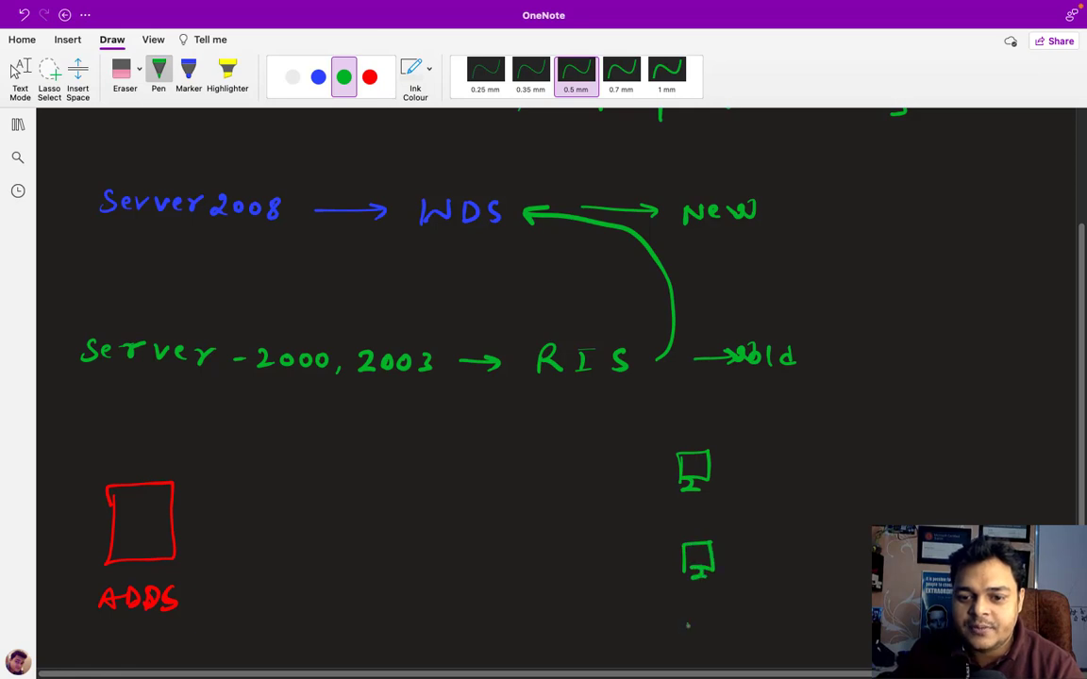
{"action": "mouse_move", "coordinate": [687, 653]}
{"action": "left_mouse_down"}
{"action": "mouse_move", "coordinate": [717, 620]}
{"action": "mouse_move", "coordinate": [688, 651]}
{"action": "left_mouse_up"}
{"action": "left_click_drag", "start_coordinate": [699, 653], "coordinate": [708, 658]}
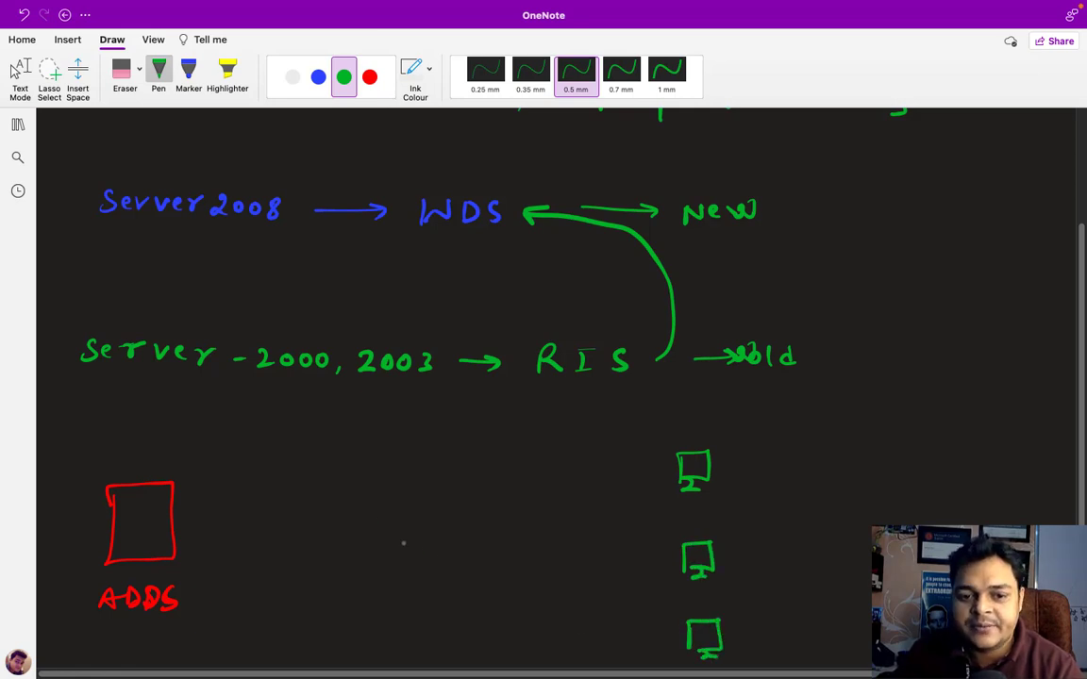
{"action": "mouse_move", "coordinate": [366, 511]}
{"action": "left_mouse_down"}
{"action": "mouse_move", "coordinate": [366, 530]}
{"action": "mouse_move", "coordinate": [412, 526]}
{"action": "mouse_move", "coordinate": [366, 531]}
{"action": "mouse_move", "coordinate": [413, 519]}
{"action": "mouse_move", "coordinate": [377, 530]}
{"action": "mouse_move", "coordinate": [389, 530]}
{"action": "left_mouse_up"}
{"action": "left_click_drag", "start_coordinate": [400, 512], "coordinate": [400, 530]}
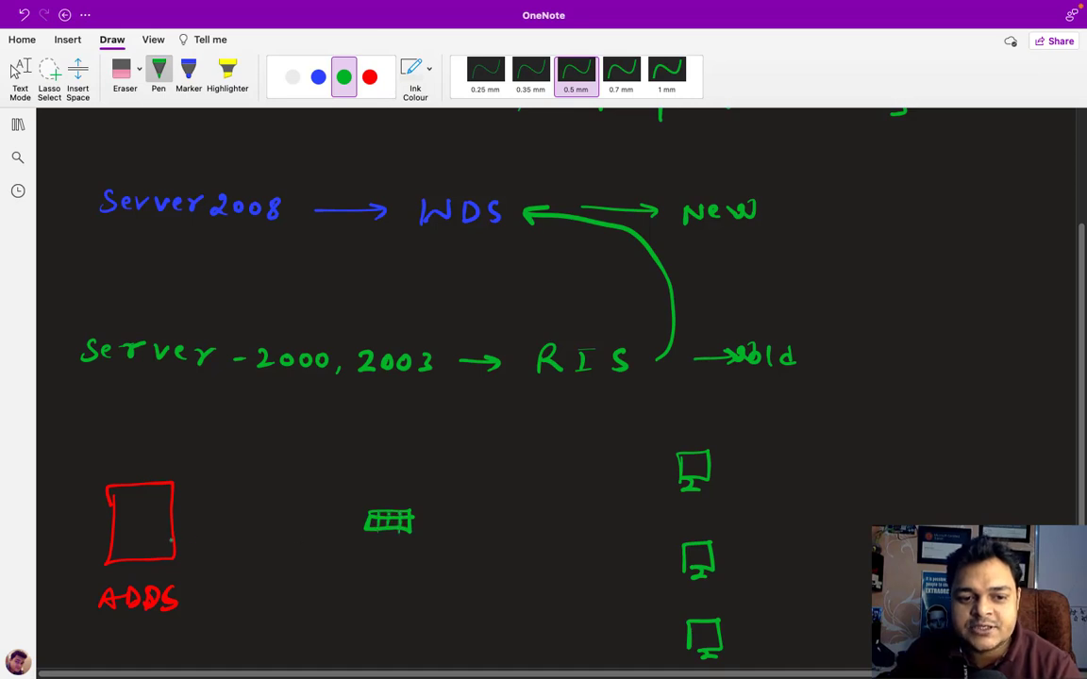
Step: Connect the server box through the switch to each of the three computers with green arrows, and group the computers with a curly brace
{"action": "mouse_move", "coordinate": [172, 539]}
{"action": "left_mouse_down"}
{"action": "mouse_move", "coordinate": [366, 527]}
{"action": "mouse_move", "coordinate": [672, 475]}
{"action": "left_mouse_up"}
{"action": "mouse_move", "coordinate": [415, 524]}
{"action": "left_mouse_down"}
{"action": "mouse_move", "coordinate": [461, 522]}
{"action": "mouse_move", "coordinate": [679, 559]}
{"action": "mouse_move", "coordinate": [671, 564]}
{"action": "left_mouse_up"}
{"action": "mouse_move", "coordinate": [413, 528]}
{"action": "left_mouse_down"}
{"action": "mouse_move", "coordinate": [678, 637]}
{"action": "mouse_move", "coordinate": [672, 647]}
{"action": "left_mouse_up"}
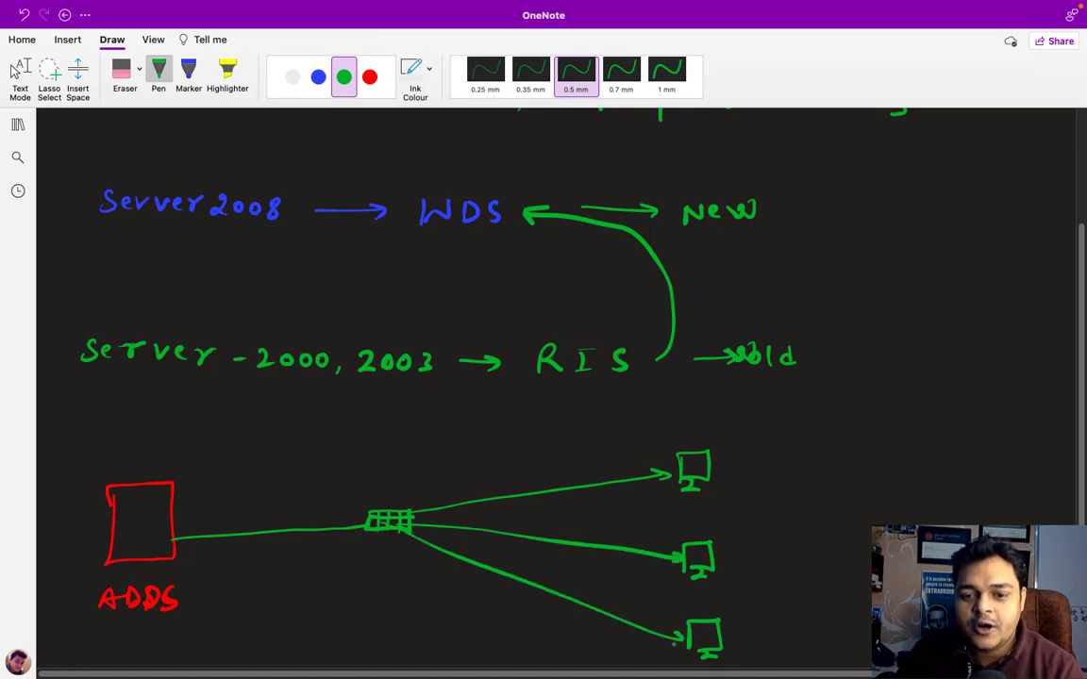
{"action": "mouse_move", "coordinate": [765, 458]}
{"action": "left_mouse_down"}
{"action": "mouse_move", "coordinate": [787, 577]}
{"action": "mouse_move", "coordinate": [781, 660]}
{"action": "left_mouse_up"}
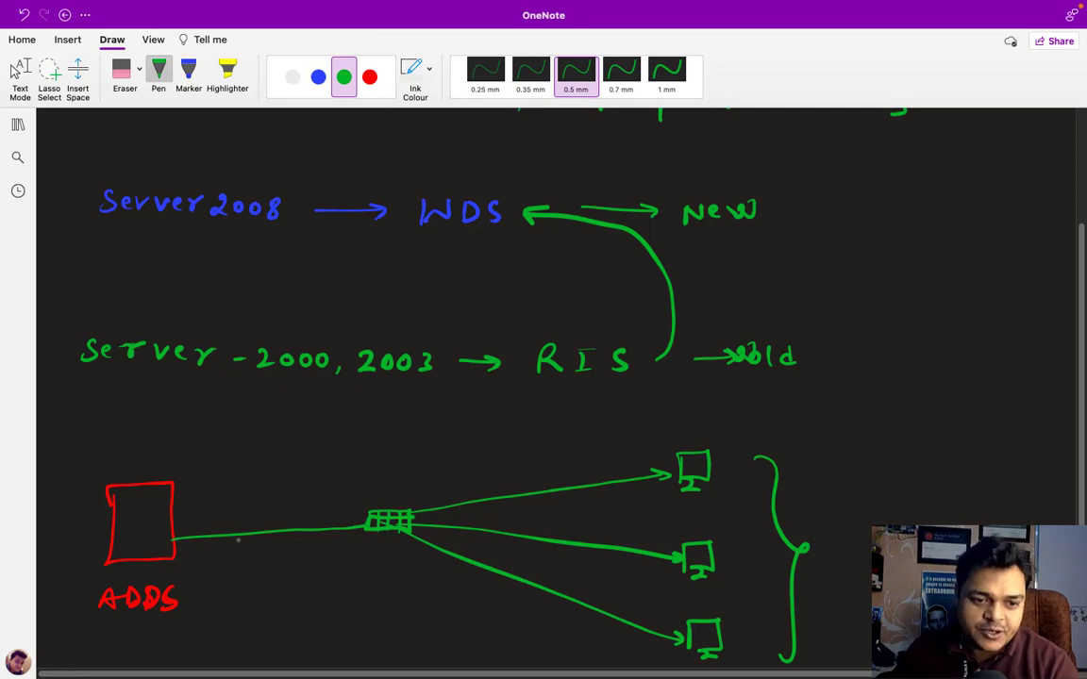
Step: Add "+ WDS" in green after the ADDS label and write "ISO win-10" in red above the server box
{"action": "mouse_move", "coordinate": [193, 589]}
{"action": "left_mouse_down"}
{"action": "mouse_move", "coordinate": [193, 601]}
{"action": "mouse_move", "coordinate": [221, 604]}
{"action": "mouse_move", "coordinate": [247, 587]}
{"action": "mouse_move", "coordinate": [268, 604]}
{"action": "left_mouse_up"}
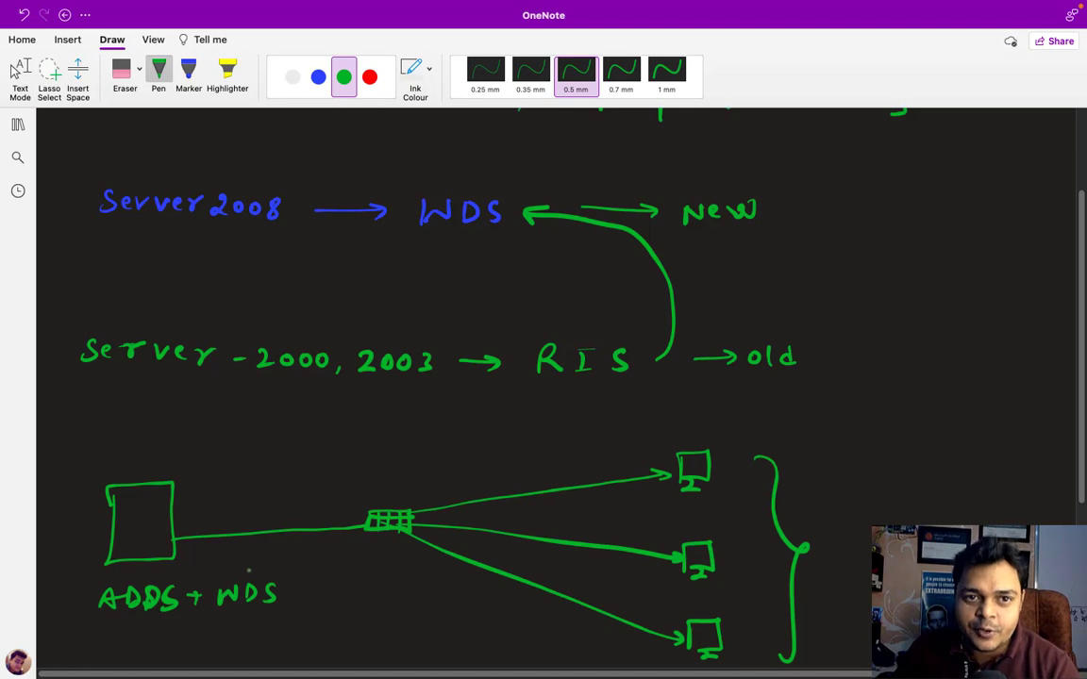
{"action": "left_click", "coordinate": [369, 77]}
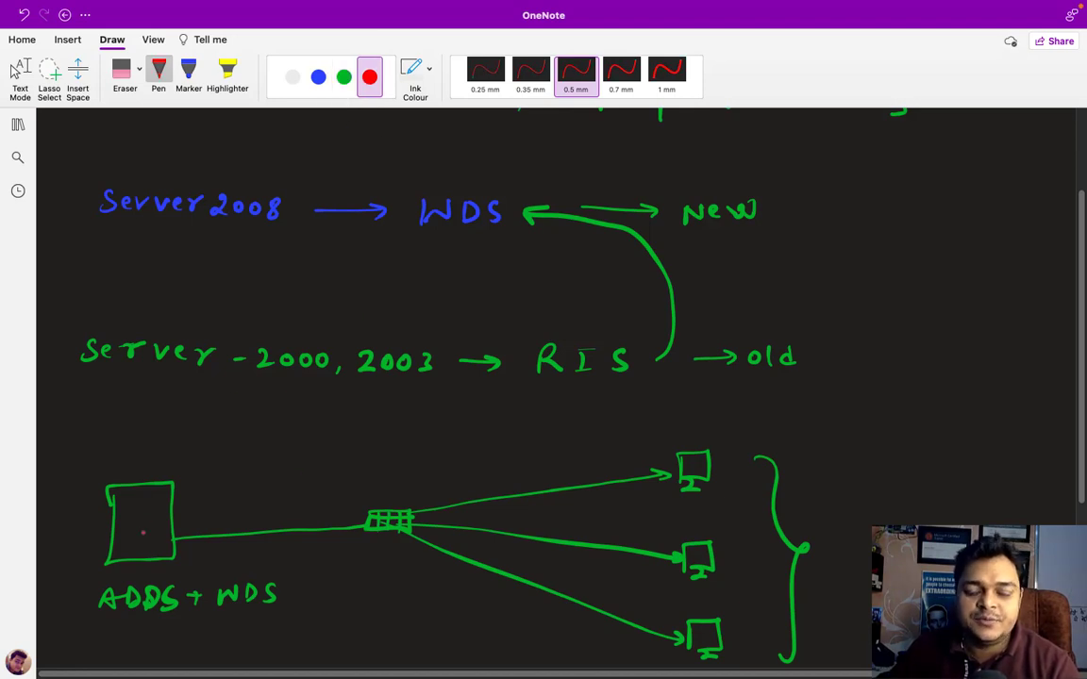
{"action": "mouse_move", "coordinate": [117, 462]}
{"action": "left_mouse_down"}
{"action": "mouse_move", "coordinate": [177, 440]}
{"action": "mouse_move", "coordinate": [121, 439]}
{"action": "mouse_move", "coordinate": [127, 424]}
{"action": "mouse_move", "coordinate": [135, 438]}
{"action": "mouse_move", "coordinate": [153, 421]}
{"action": "left_mouse_up"}
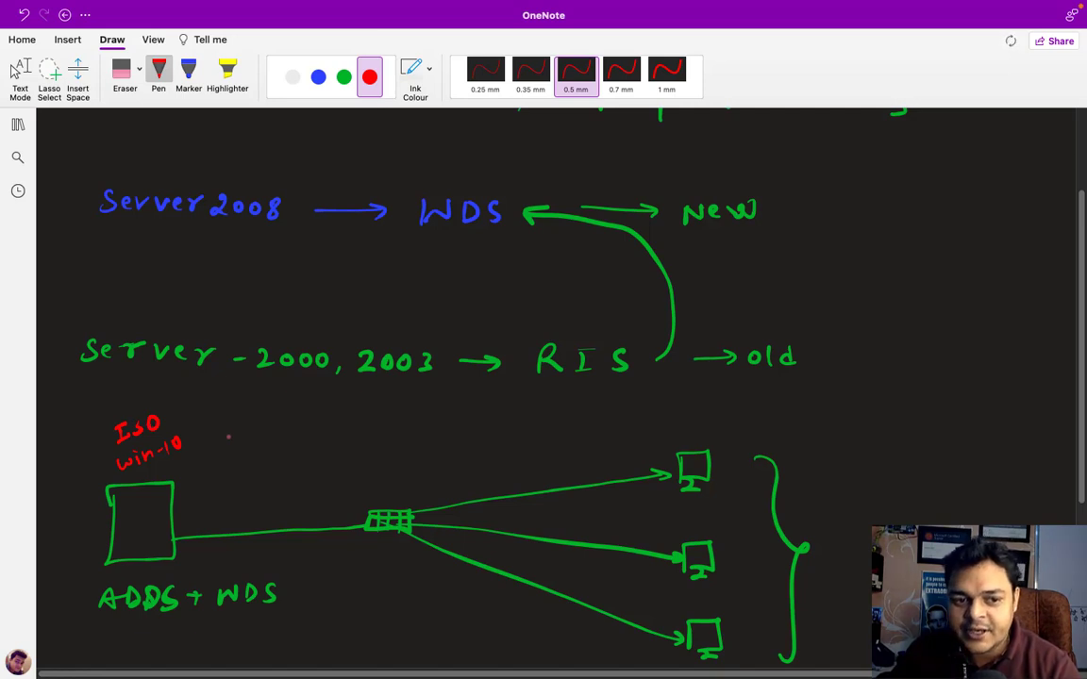
Step: Draw a dashed red arrow from the ISO note to the uppermost computer and write "Remotelly Installation" above it
{"action": "left_click_drag", "start_coordinate": [223, 433], "coordinate": [234, 433]}
{"action": "left_click_drag", "start_coordinate": [269, 432], "coordinate": [280, 432]}
{"action": "left_click_drag", "start_coordinate": [297, 432], "coordinate": [302, 432]}
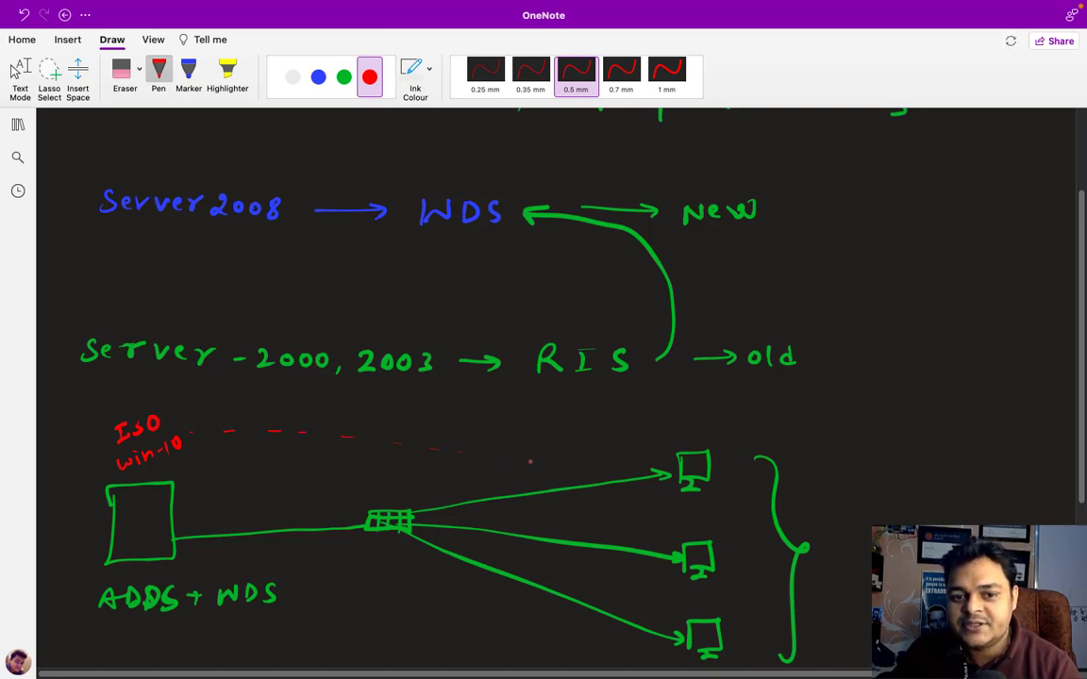
{"action": "left_click_drag", "start_coordinate": [528, 462], "coordinate": [621, 467]}
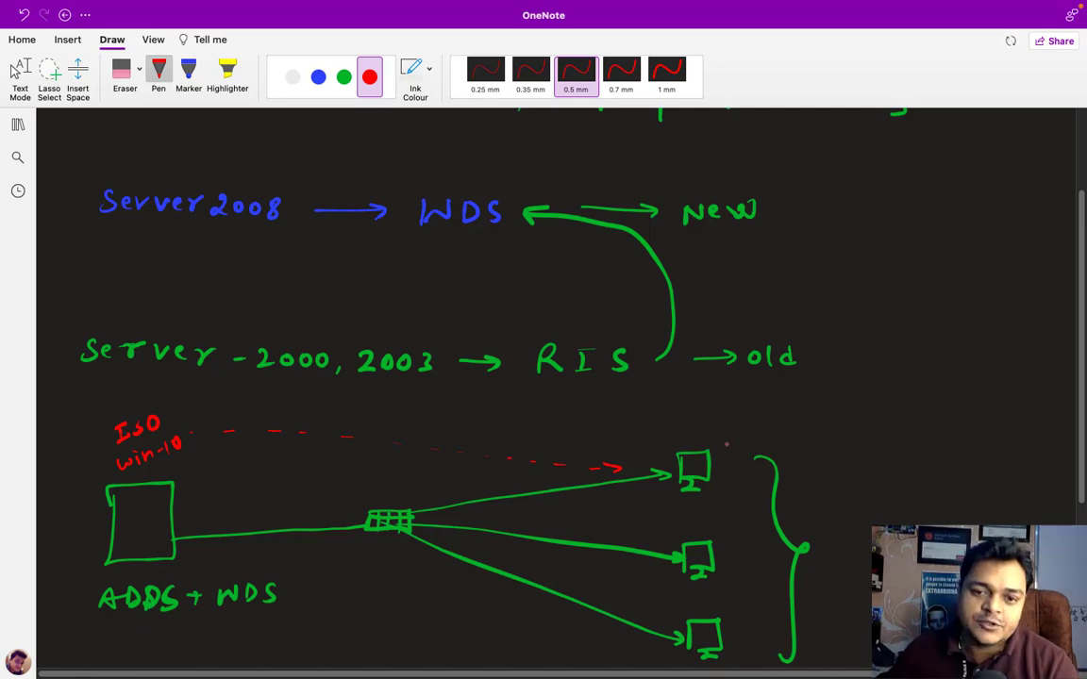
{"action": "mouse_move", "coordinate": [448, 427]}
{"action": "left_mouse_down"}
{"action": "mouse_move", "coordinate": [545, 420]}
{"action": "mouse_move", "coordinate": [604, 436]}
{"action": "mouse_move", "coordinate": [617, 419]}
{"action": "left_mouse_up"}
{"action": "left_click_drag", "start_coordinate": [600, 435], "coordinate": [792, 424]}
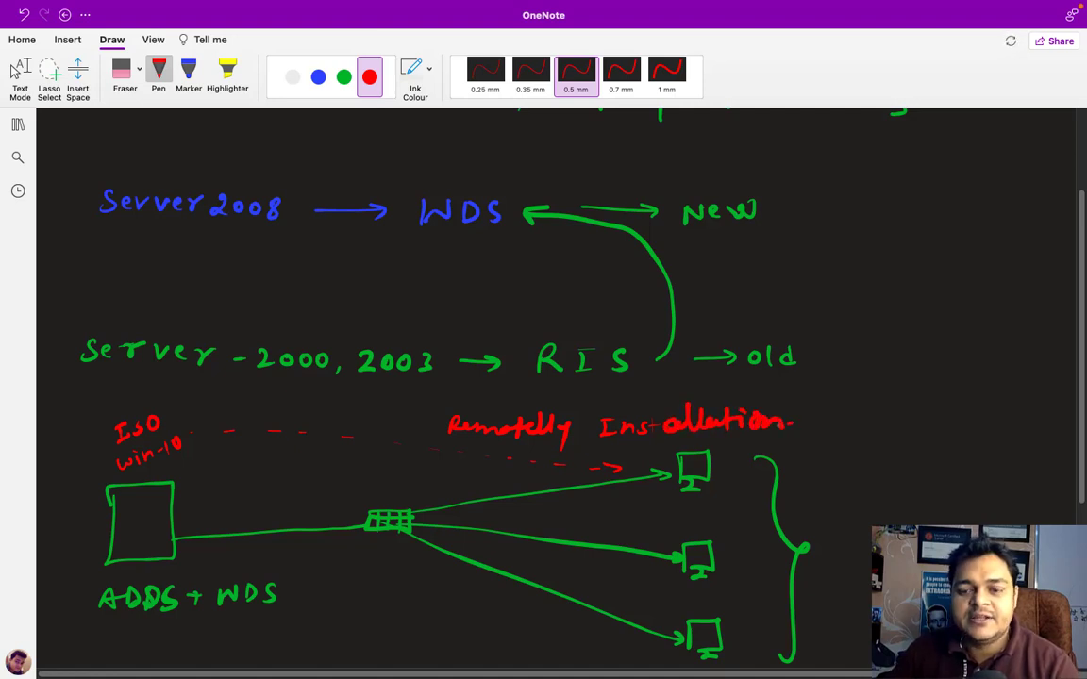
{"action": "key", "text": "Escape"}
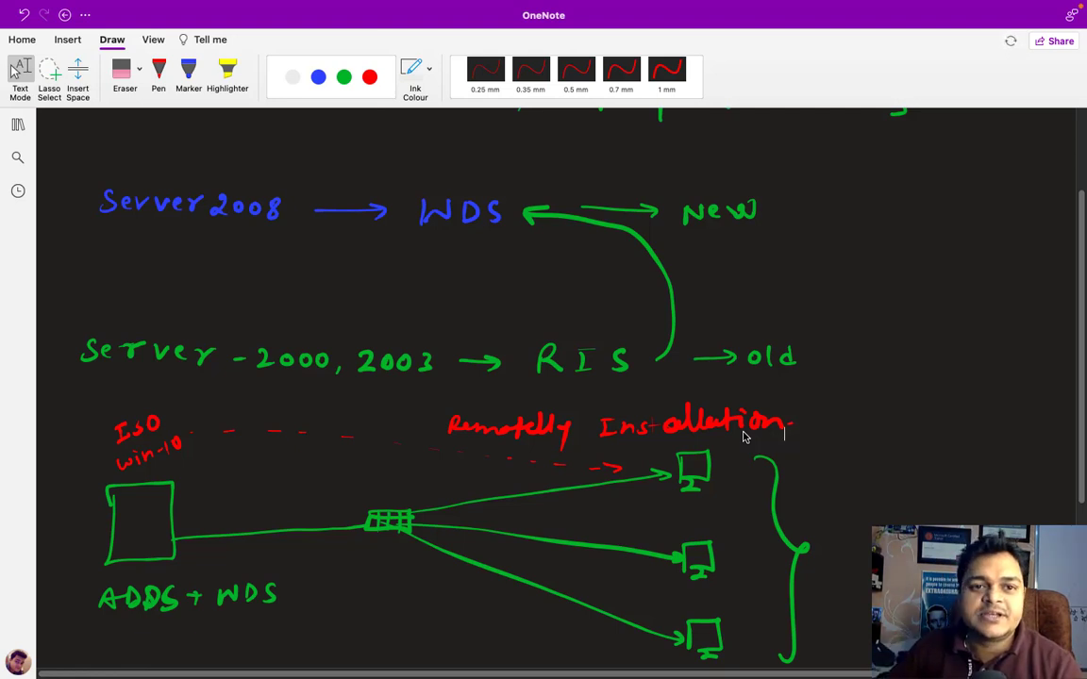
Step: Start a requirements list in white ink beside the computers' brace, with the arrowed entries "ADDS" and "DHCP"
{"action": "left_click", "coordinate": [158, 74]}
{"action": "left_click", "coordinate": [291, 83]}
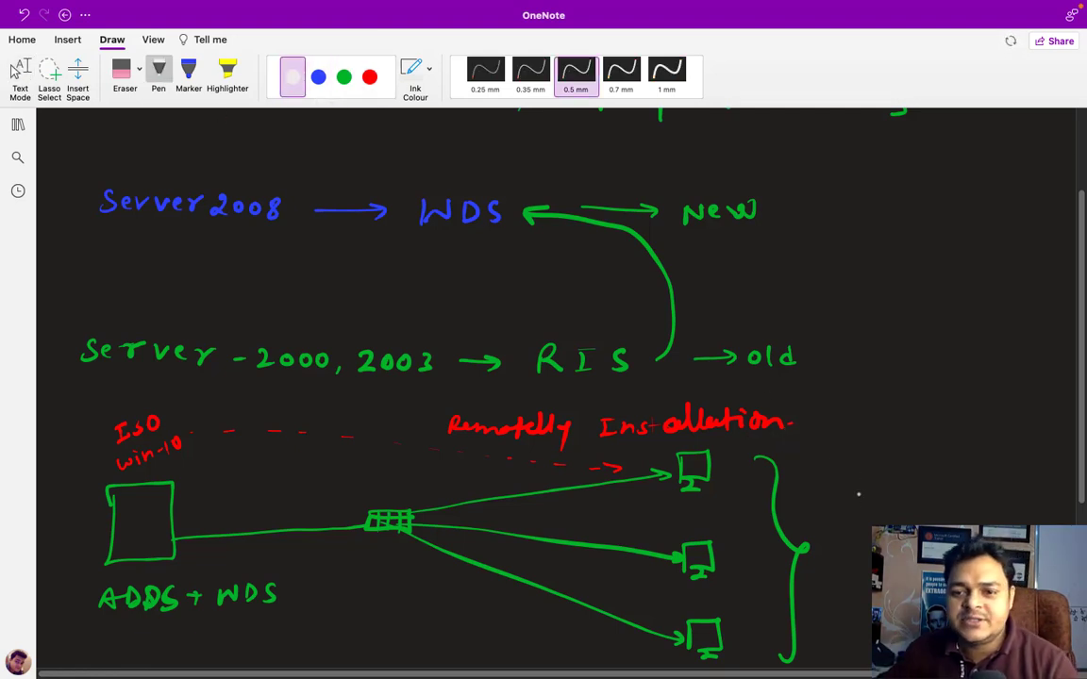
{"action": "left_click_drag", "start_coordinate": [822, 452], "coordinate": [906, 462]}
{"action": "mouse_move", "coordinate": [906, 442]}
{"action": "left_mouse_down"}
{"action": "mouse_move", "coordinate": [906, 462]}
{"action": "mouse_move", "coordinate": [929, 451]}
{"action": "mouse_move", "coordinate": [924, 462]}
{"action": "left_mouse_up"}
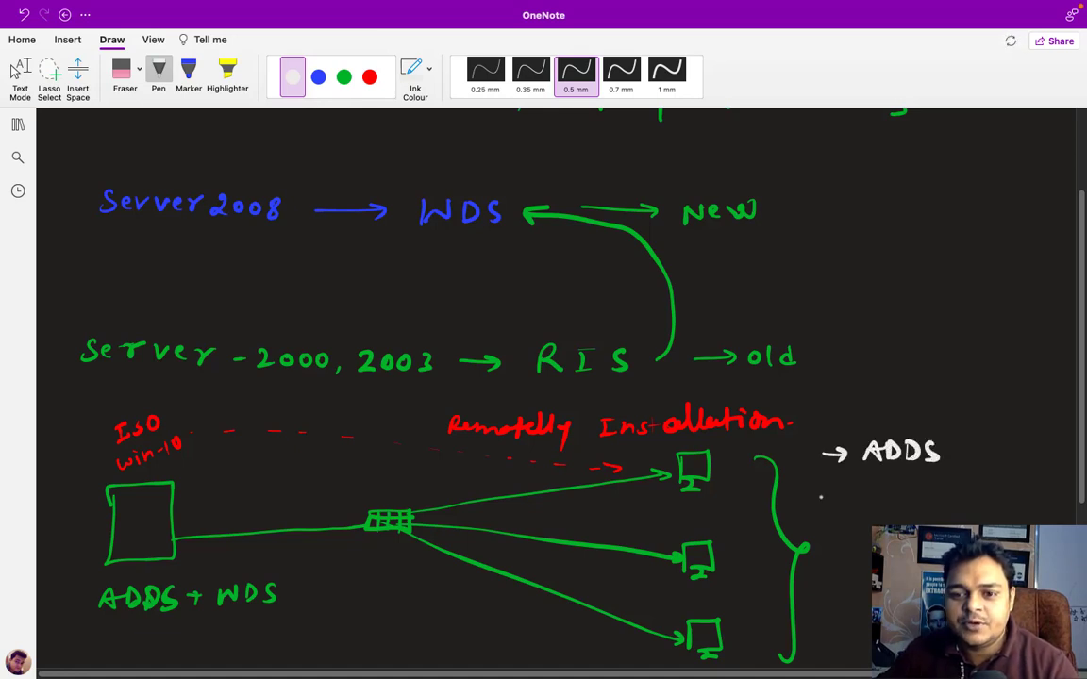
{"action": "left_click_drag", "start_coordinate": [813, 494], "coordinate": [836, 492]}
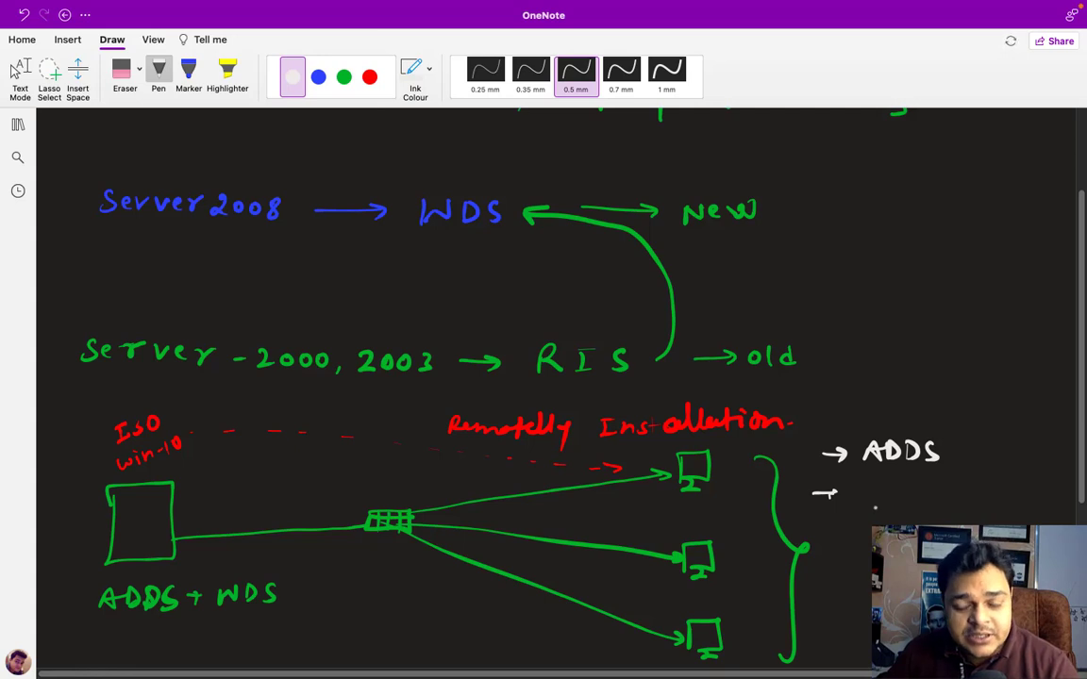
{"action": "left_click_drag", "start_coordinate": [867, 485], "coordinate": [866, 503]}
{"action": "mouse_move", "coordinate": [867, 485]}
{"action": "left_mouse_down"}
{"action": "mouse_move", "coordinate": [868, 502]}
{"action": "mouse_move", "coordinate": [907, 503]}
{"action": "left_mouse_up"}
{"action": "mouse_move", "coordinate": [892, 494]}
{"action": "left_mouse_down"}
{"action": "mouse_move", "coordinate": [928, 501]}
{"action": "mouse_move", "coordinate": [951, 487]}
{"action": "left_mouse_up"}
{"action": "left_click", "coordinate": [934, 498]}
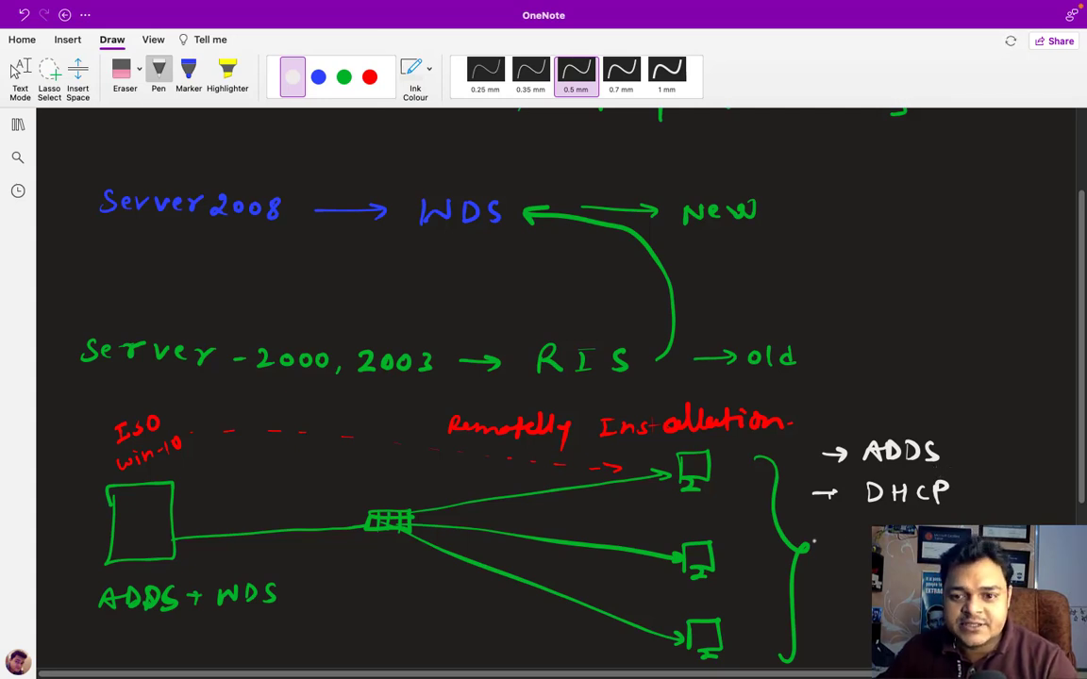
Step: Extend the white requirements list with three more arrowed entries below "DHCP" and group the list with a curly brace
{"action": "left_click_drag", "start_coordinate": [817, 531], "coordinate": [870, 533]}
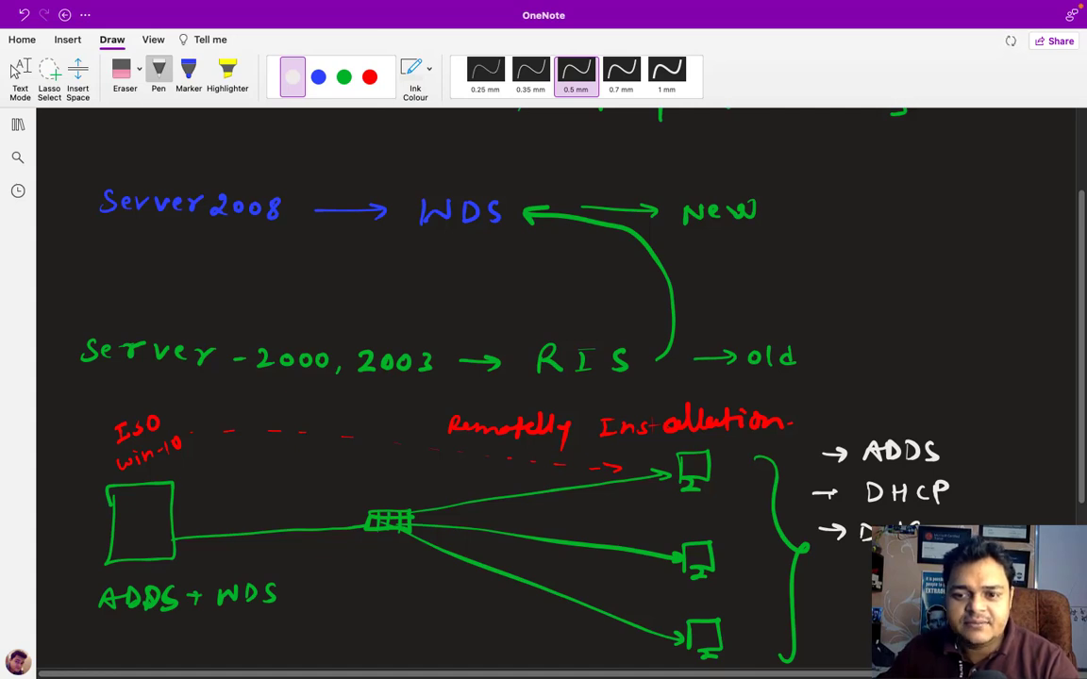
{"action": "left_click_drag", "start_coordinate": [827, 569], "coordinate": [866, 577]}
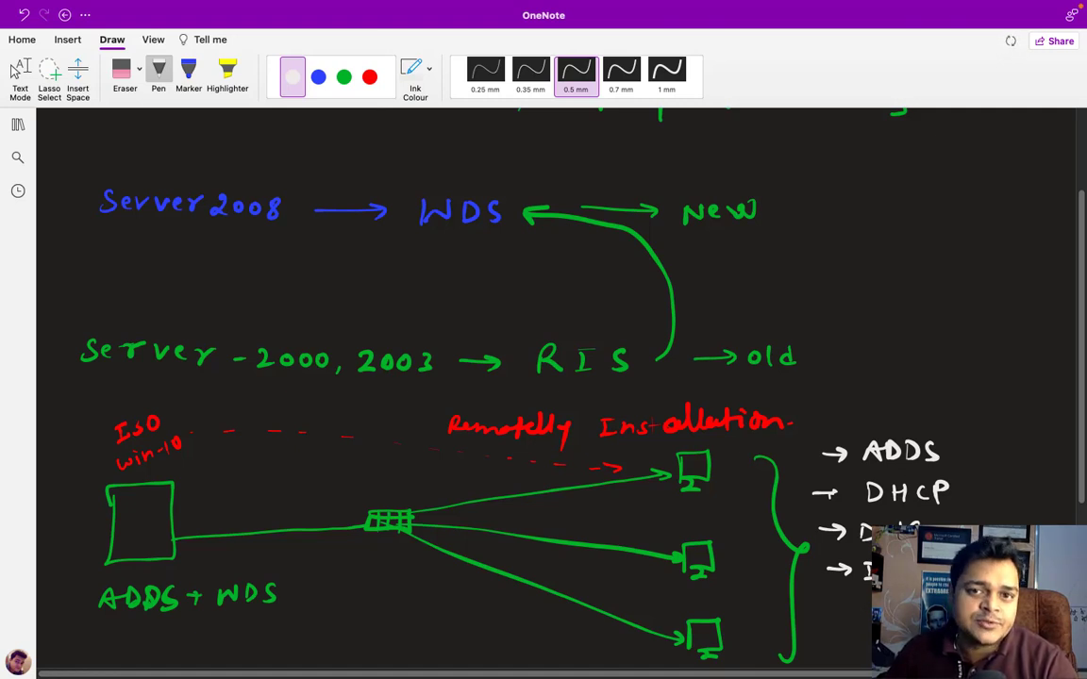
{"action": "left_click_drag", "start_coordinate": [836, 613], "coordinate": [860, 613]}
{"action": "left_click_drag", "start_coordinate": [852, 606], "coordinate": [852, 619]}
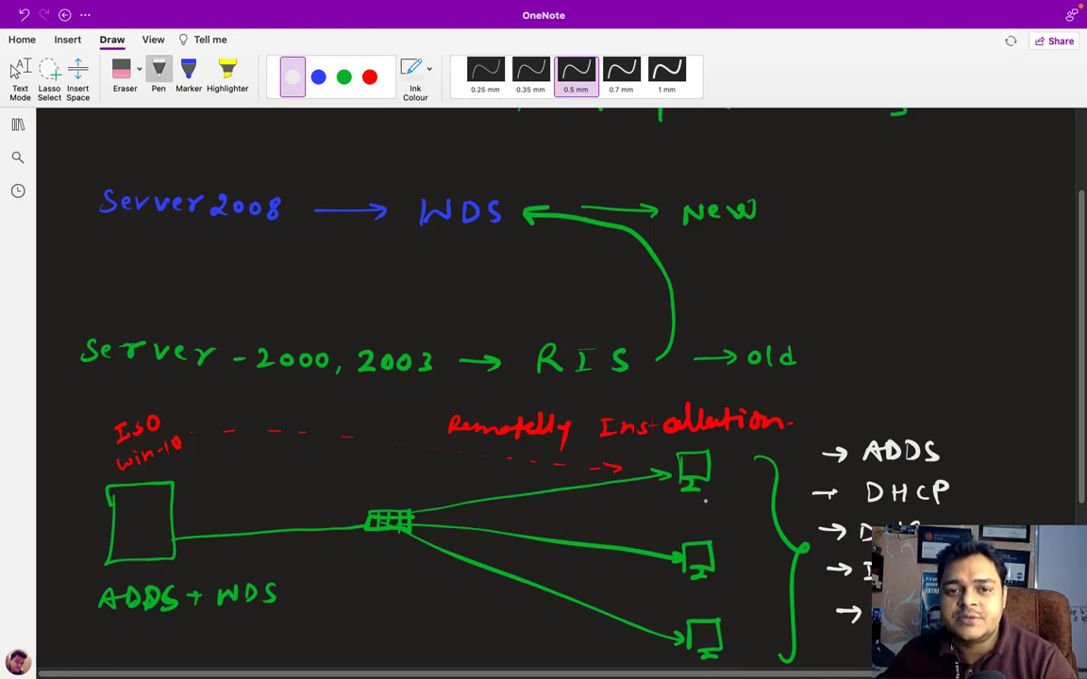
{"action": "mouse_move", "coordinate": [993, 442]}
{"action": "left_mouse_down"}
{"action": "mouse_move", "coordinate": [1018, 464]}
{"action": "mouse_move", "coordinate": [1037, 519]}
{"action": "left_mouse_up"}
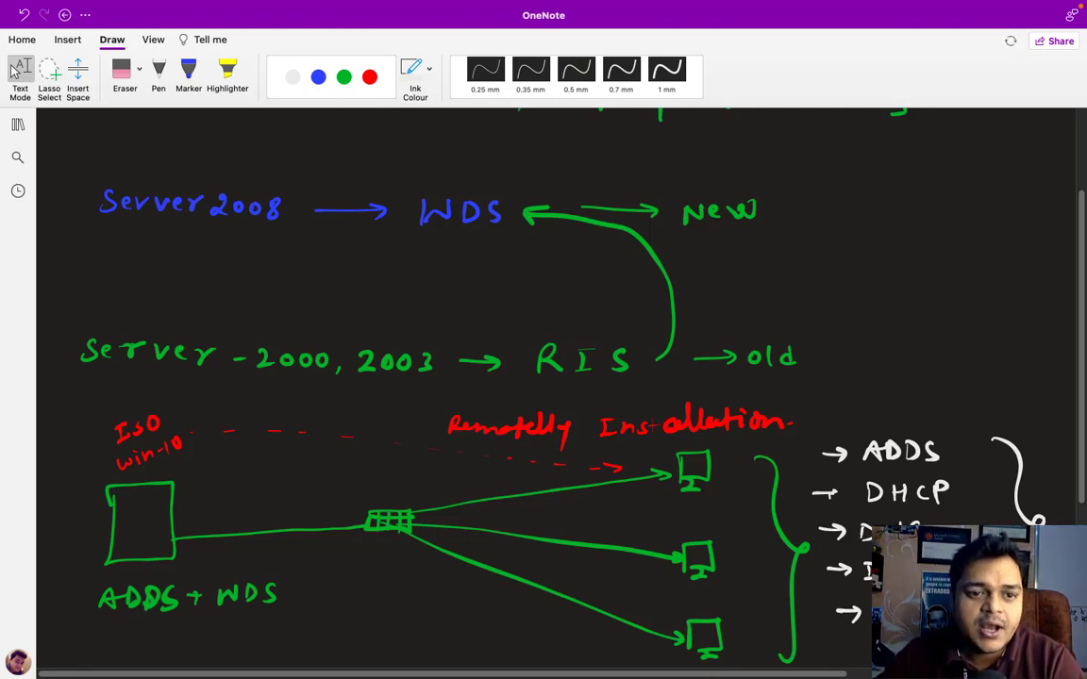
Step: Switch to the PDC virtual machine and unlock it by entering the domain administrator account's password
{"action": "key", "text": "ctrl+Left"}
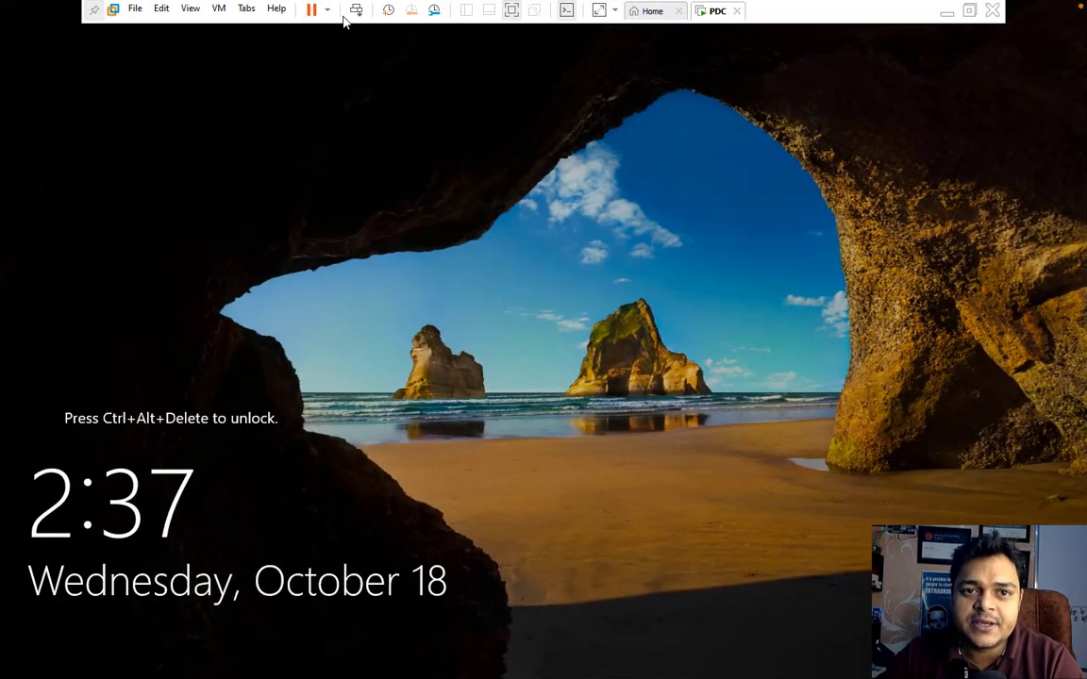
{"action": "left_click", "coordinate": [357, 11]}
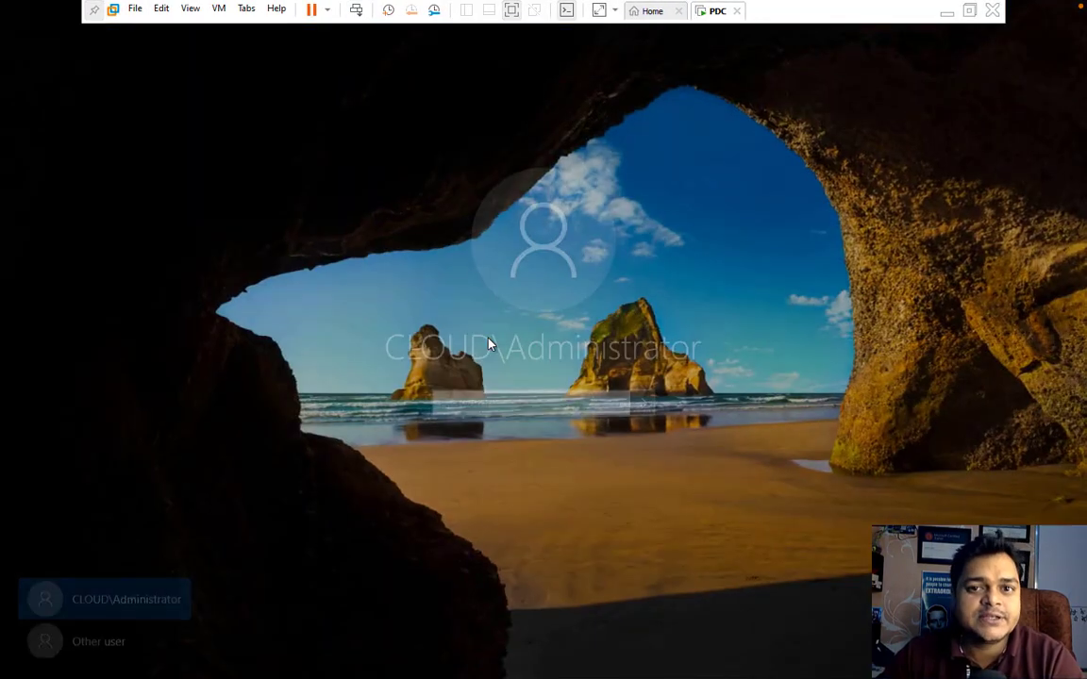
{"action": "type", "text": "*****"}
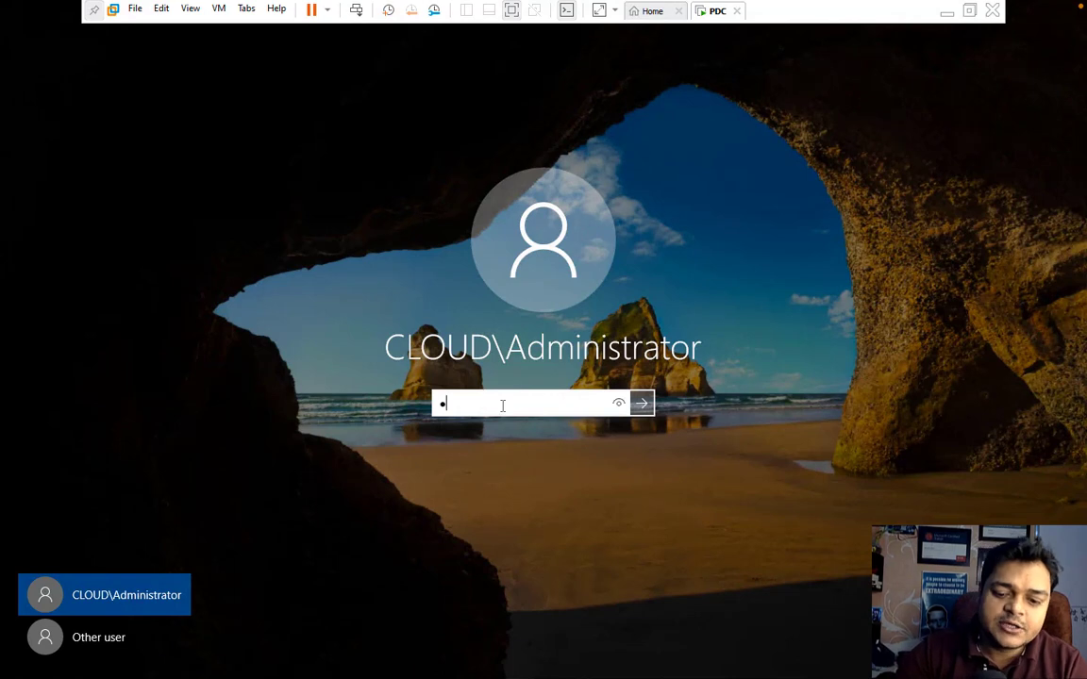
{"action": "type", "text": "*****"}
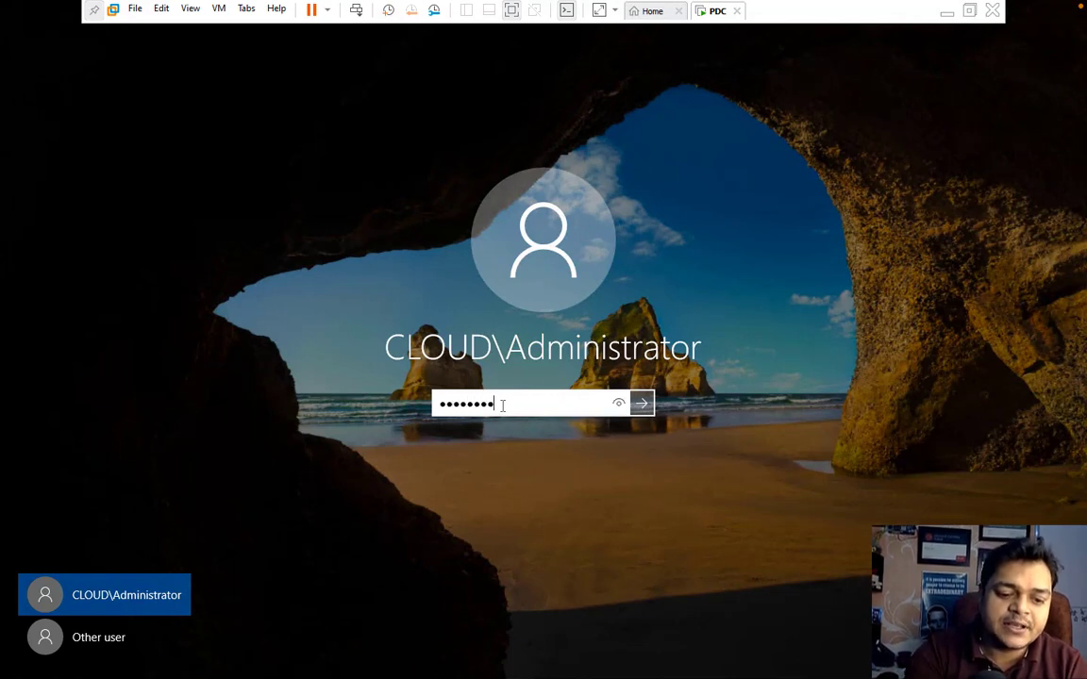
{"action": "key", "text": "Return"}
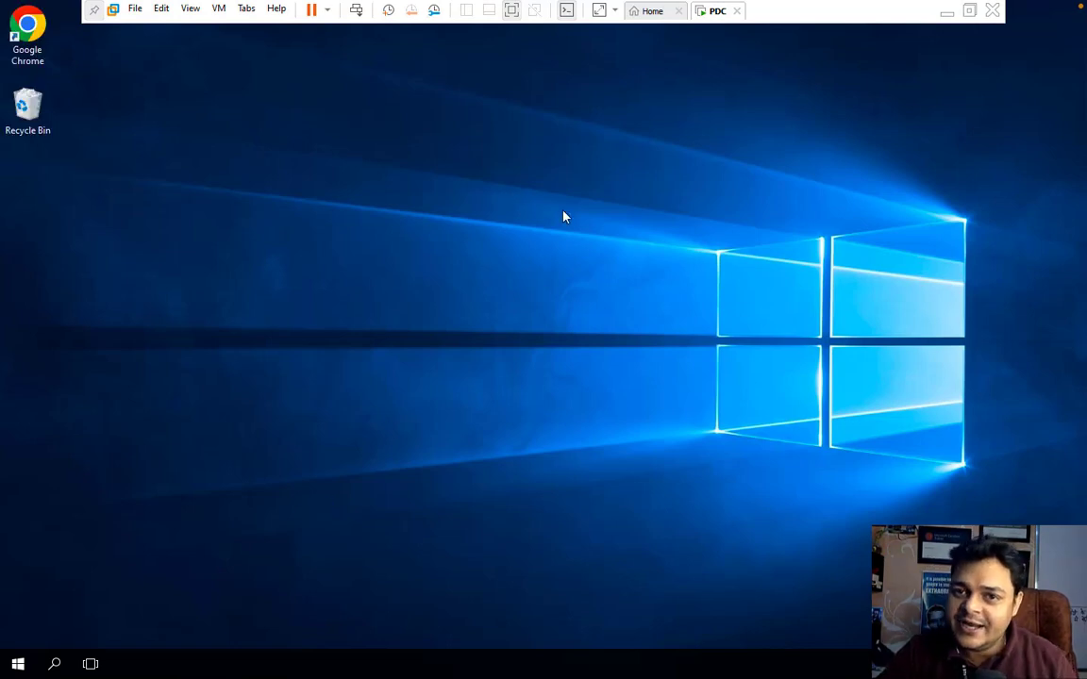
Step: Refresh the server desktop and dismiss the Shutdown Event Tracker without giving a reason
{"action": "right_click", "coordinate": [630, 198]}
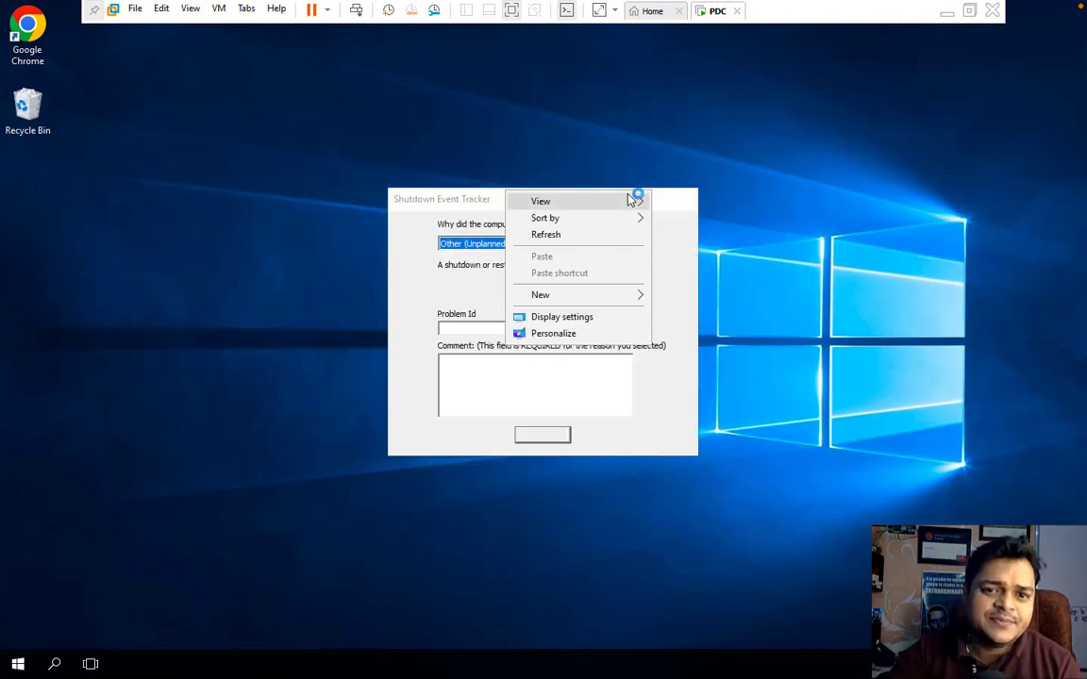
{"action": "mouse_move", "coordinate": [632, 200]}
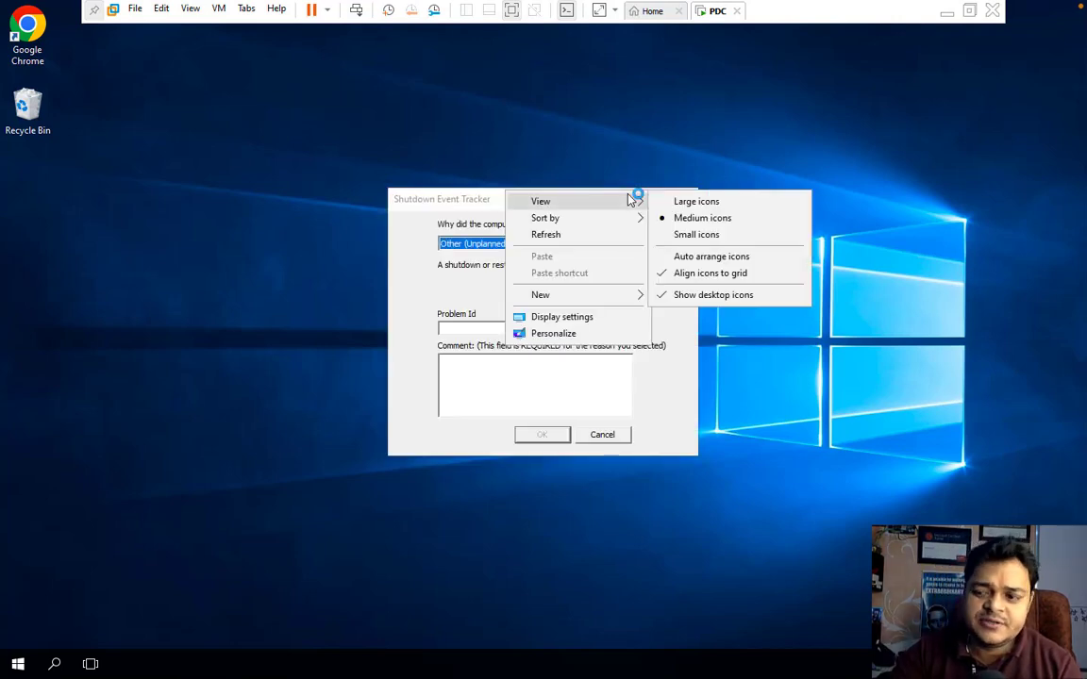
{"action": "left_click", "coordinate": [582, 234]}
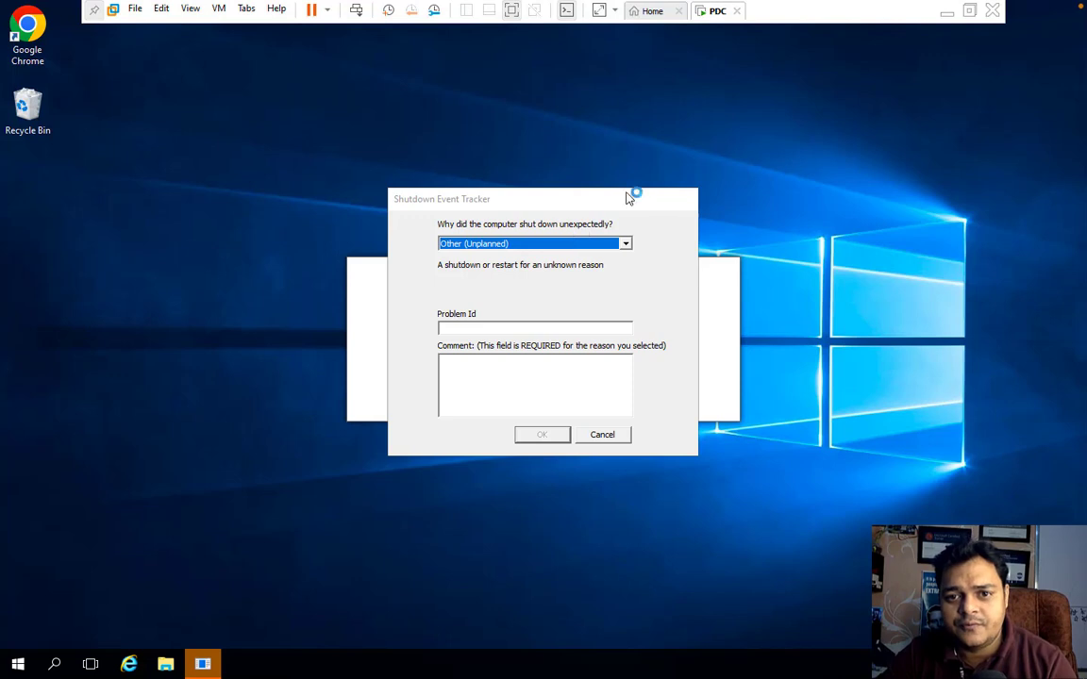
{"action": "right_click", "coordinate": [813, 125]}
{"action": "left_click", "coordinate": [852, 168]}
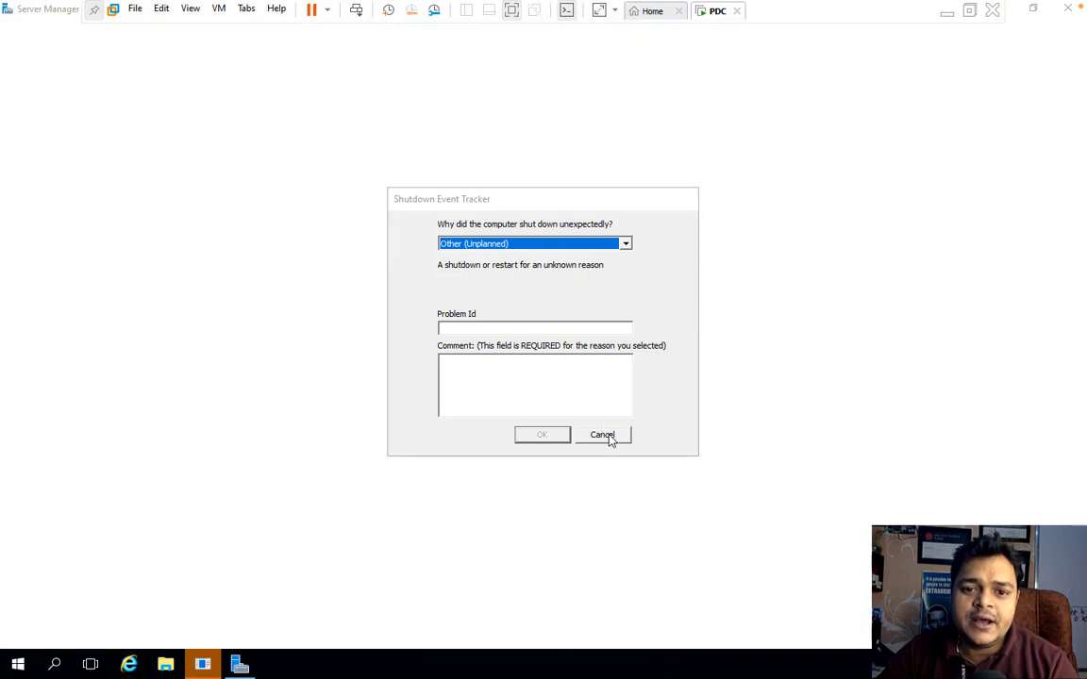
{"action": "left_click", "coordinate": [608, 438]}
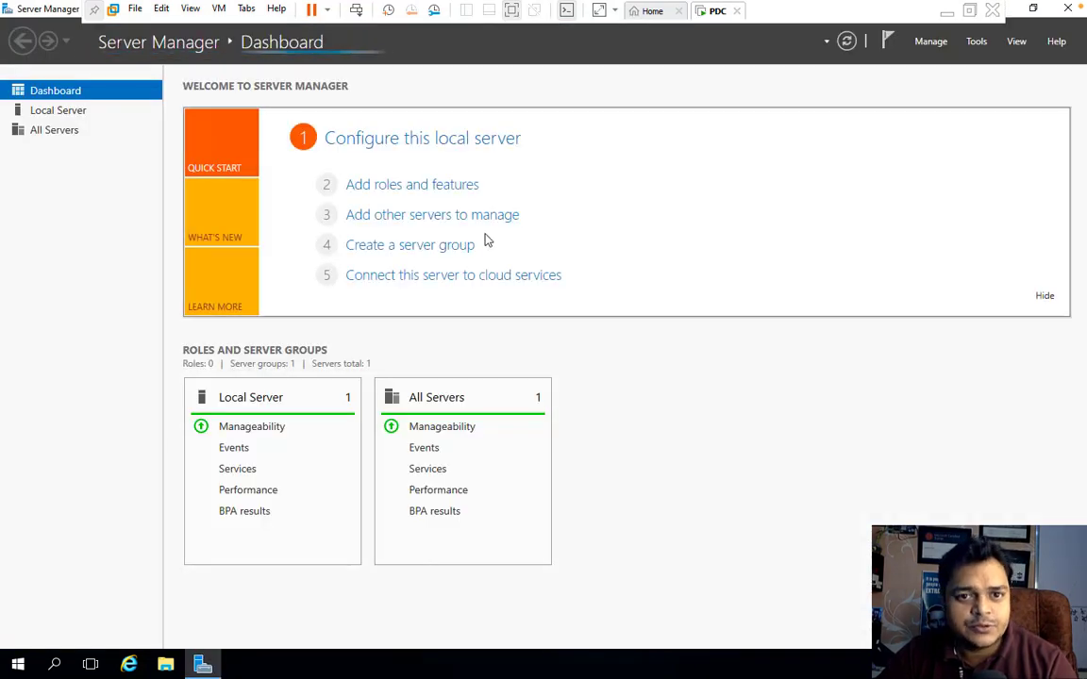
Step: Try to start adding roles and features from the Server Manager dashboard, dismissing the notice each time
{"action": "left_click", "coordinate": [415, 189]}
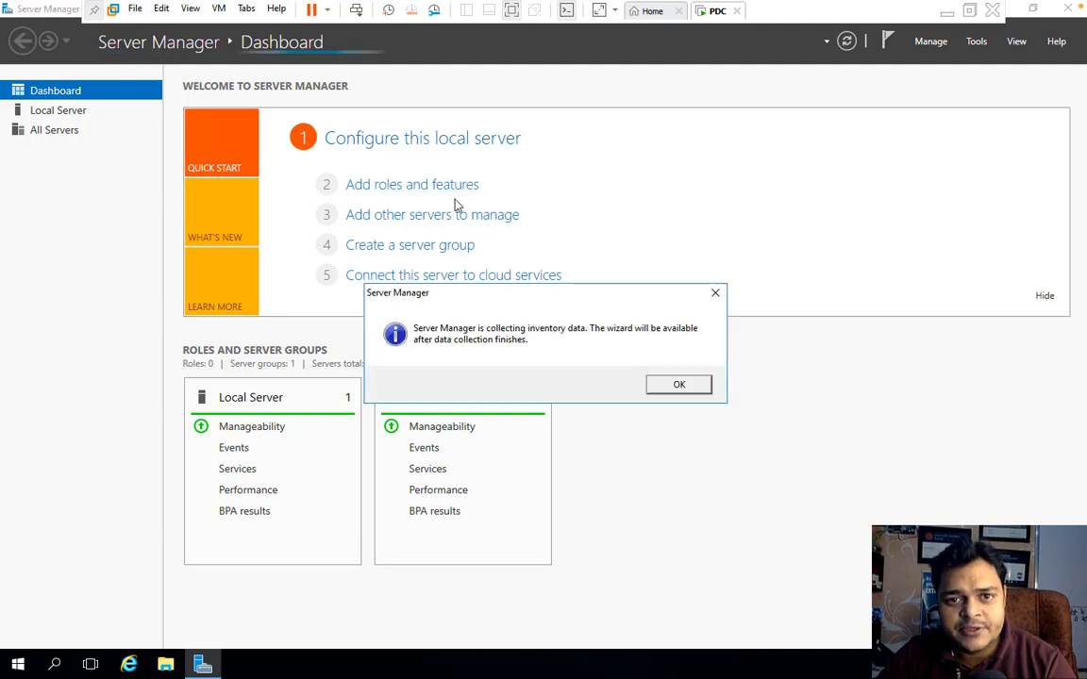
{"action": "left_click", "coordinate": [679, 386]}
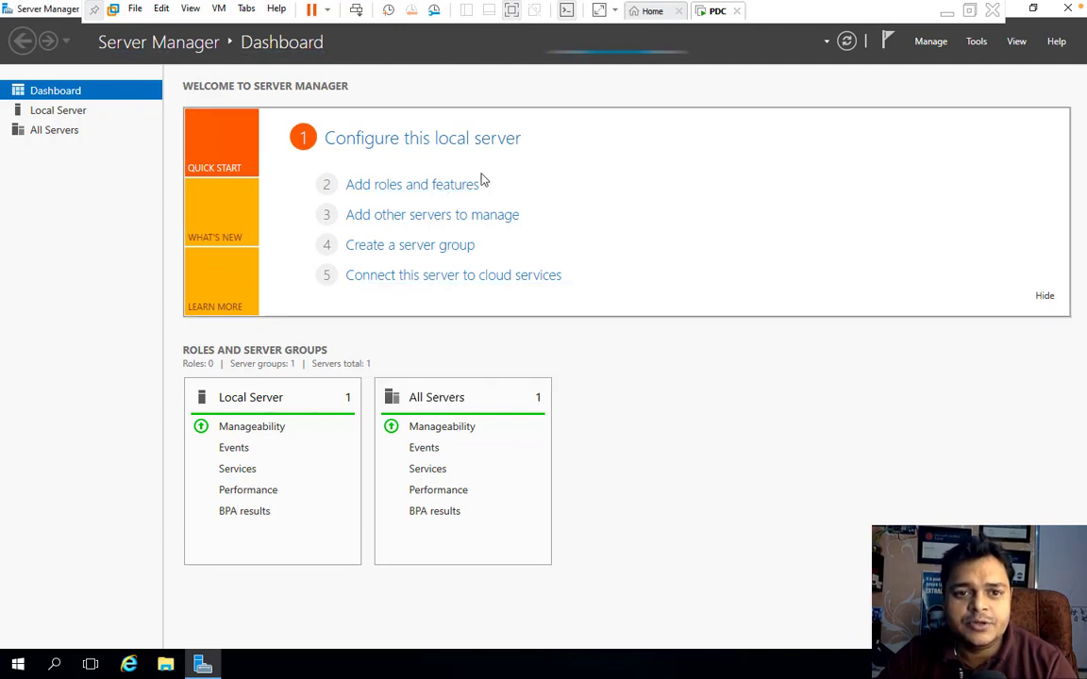
{"action": "left_click", "coordinate": [437, 188]}
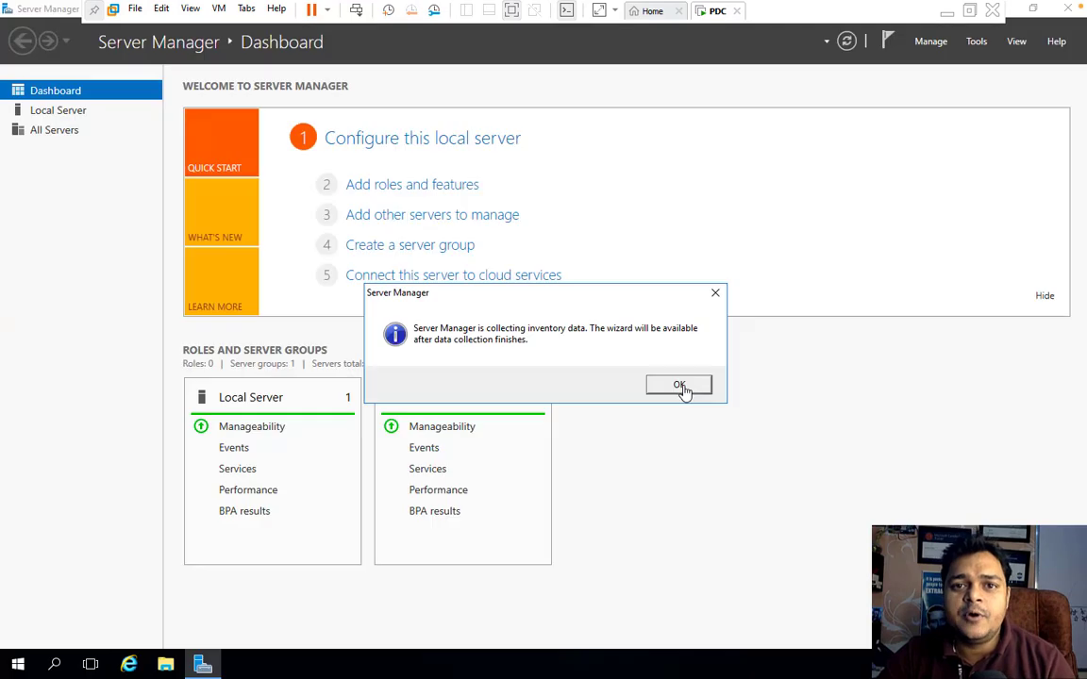
{"action": "left_click", "coordinate": [681, 386]}
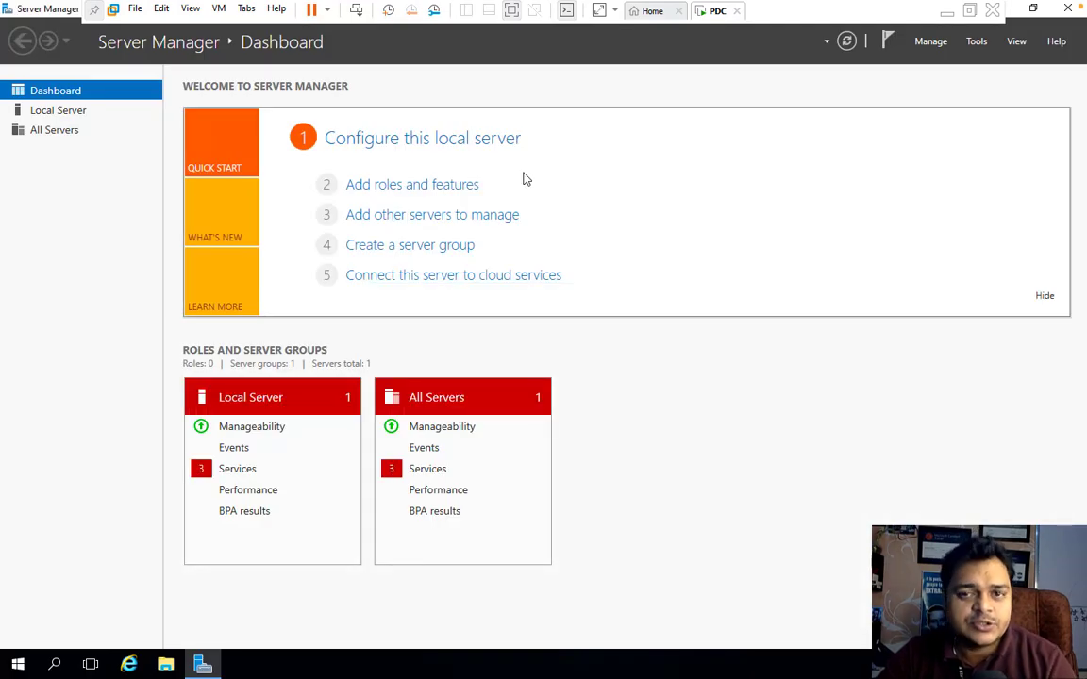
Step: Start the Add Roles and Features Wizard and continue to the server roles, keeping the default installation type and destination server
{"action": "left_click", "coordinate": [449, 187]}
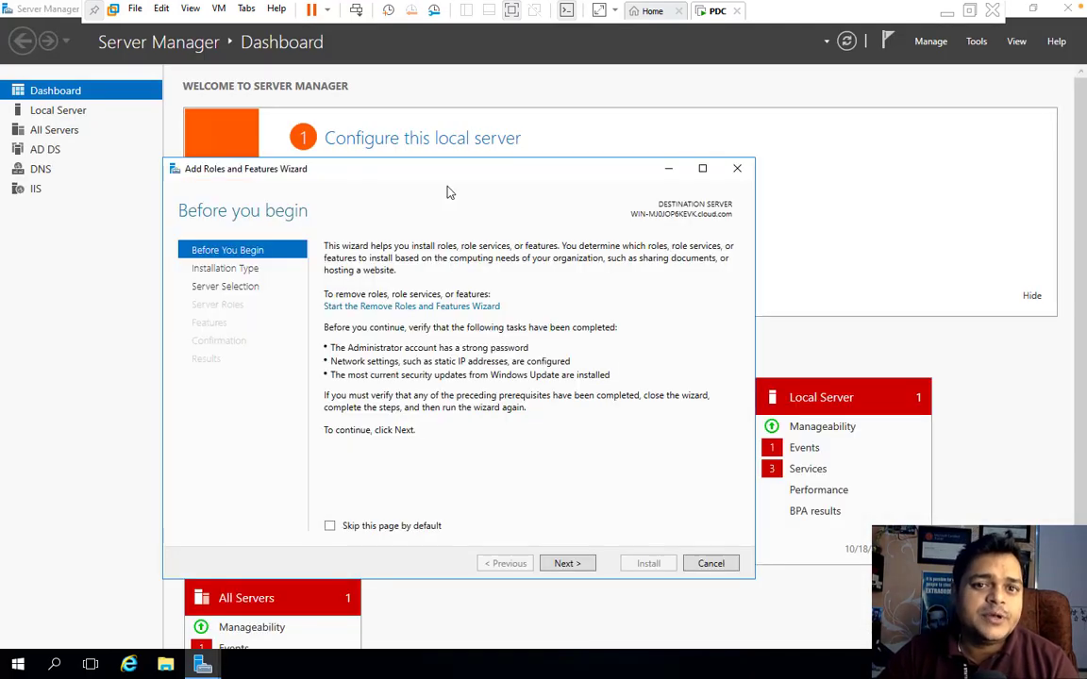
{"action": "left_click", "coordinate": [566, 563]}
{"action": "left_click", "coordinate": [572, 566]}
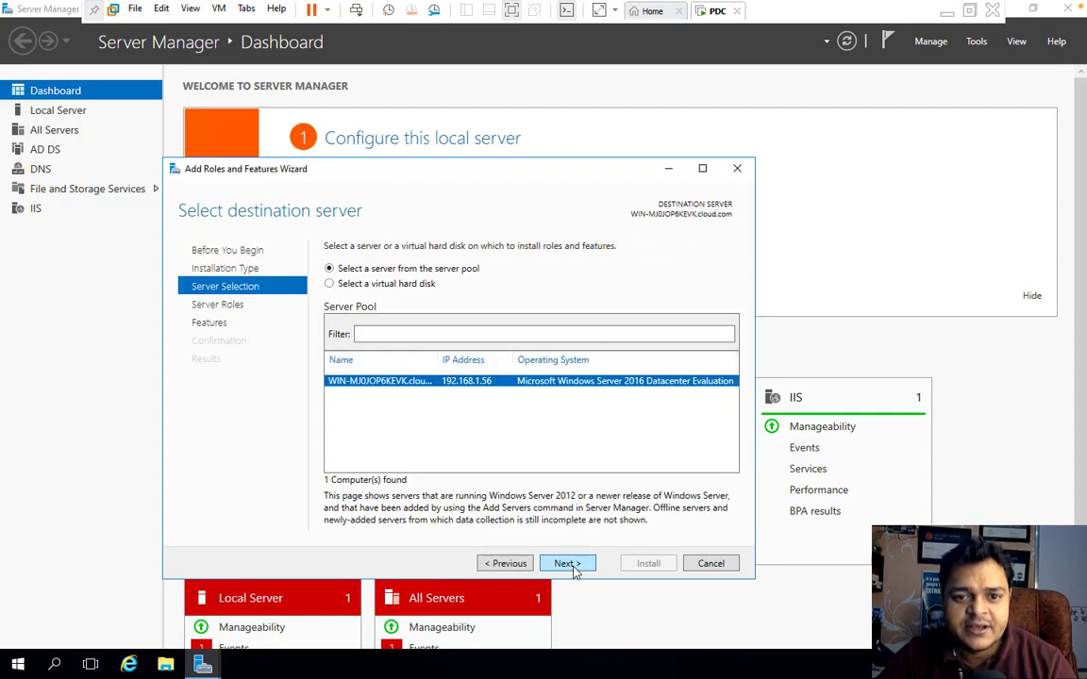
{"action": "left_click", "coordinate": [572, 566]}
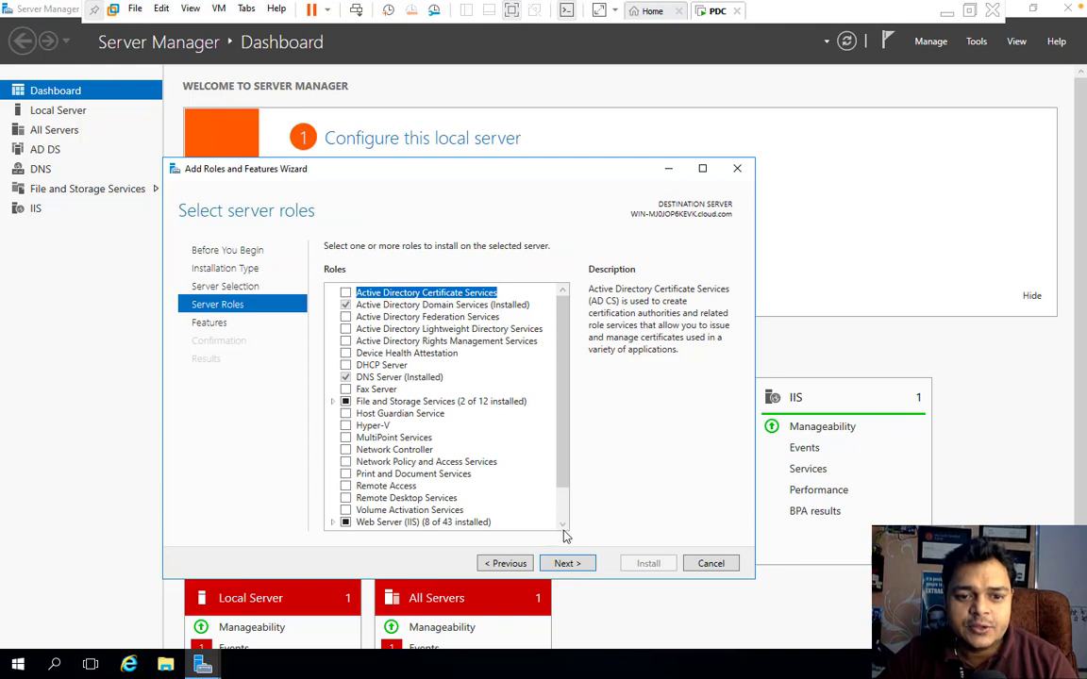
Step: Select the Windows Deployment Services role and add its required features, including the management tools
{"action": "left_click", "coordinate": [562, 526]}
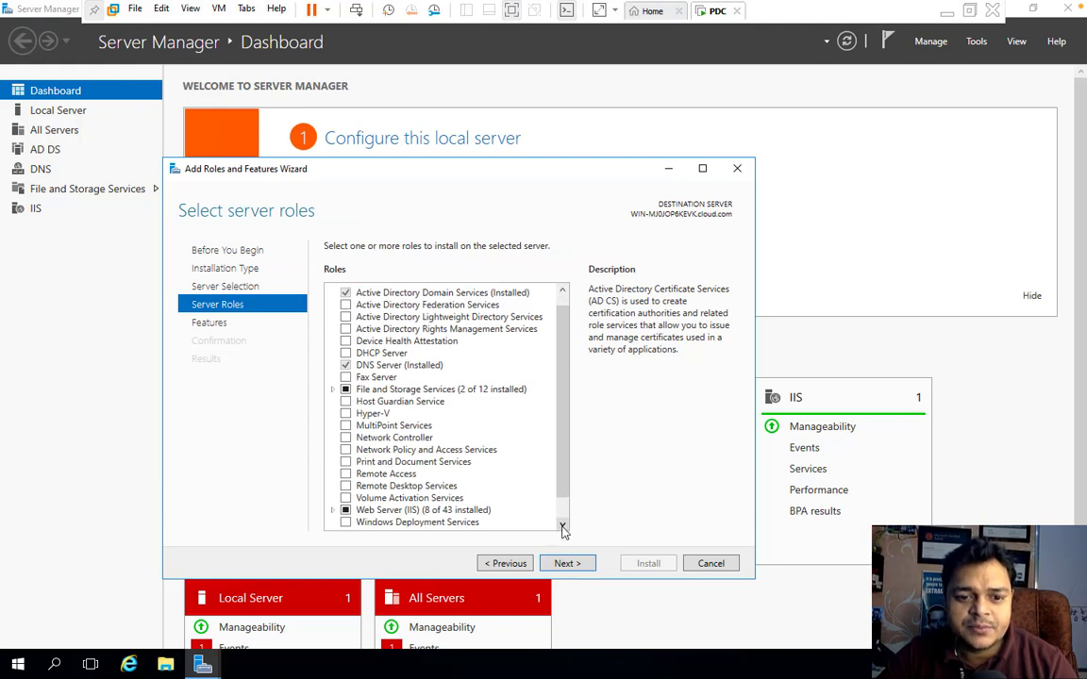
{"action": "left_click", "coordinate": [562, 526]}
{"action": "left_click", "coordinate": [562, 525]}
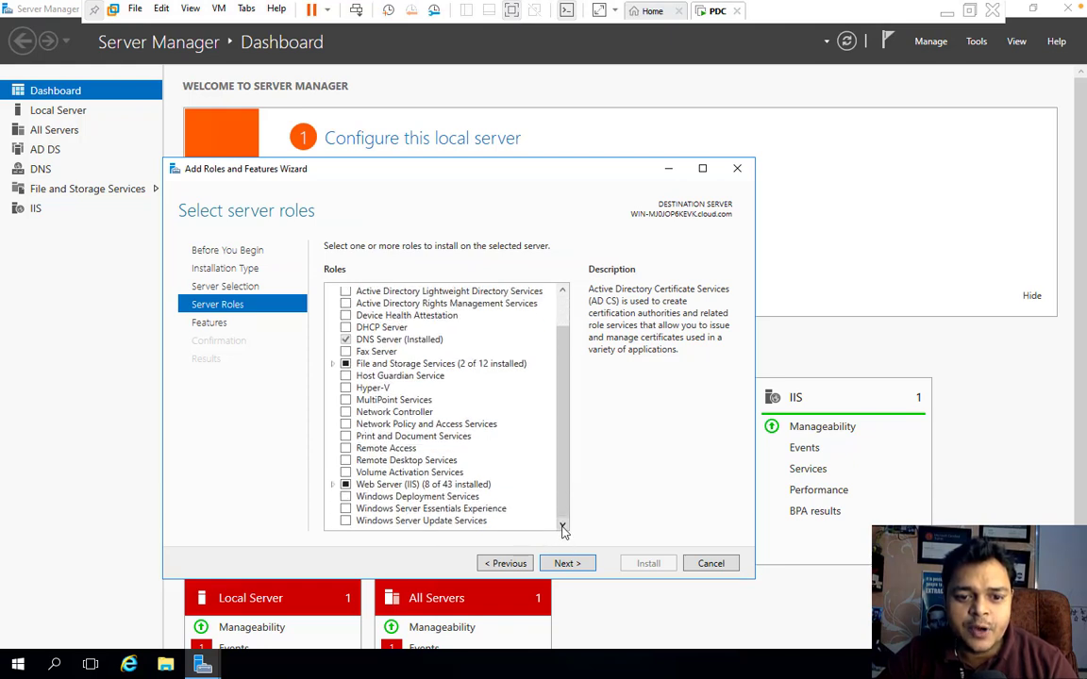
{"action": "left_click", "coordinate": [346, 497]}
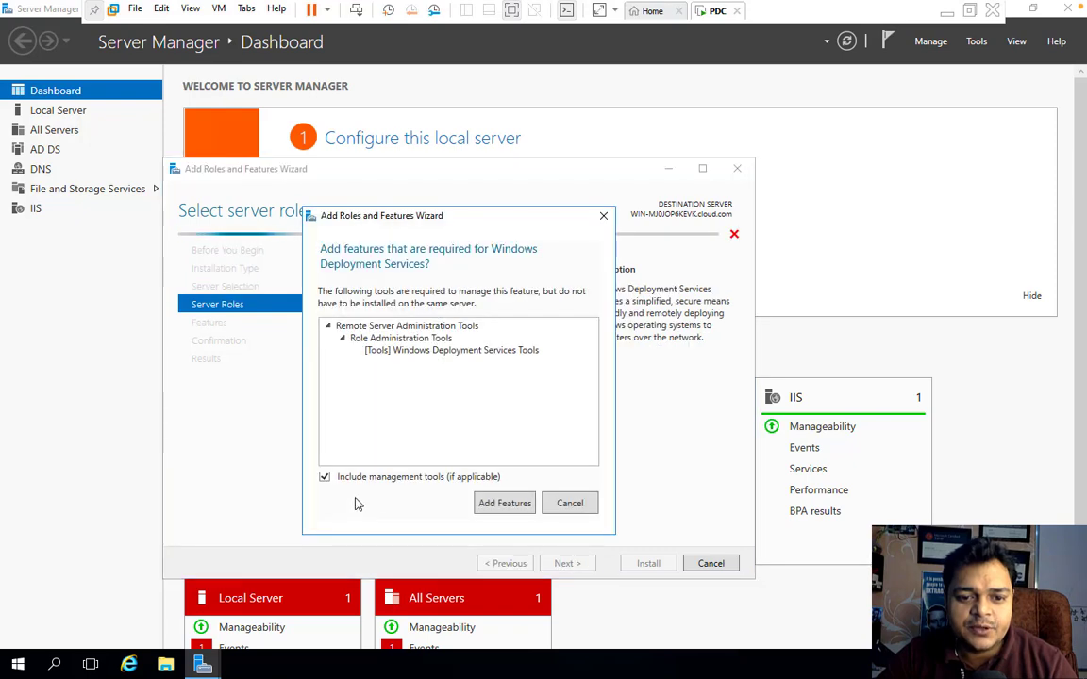
{"action": "left_click", "coordinate": [507, 505]}
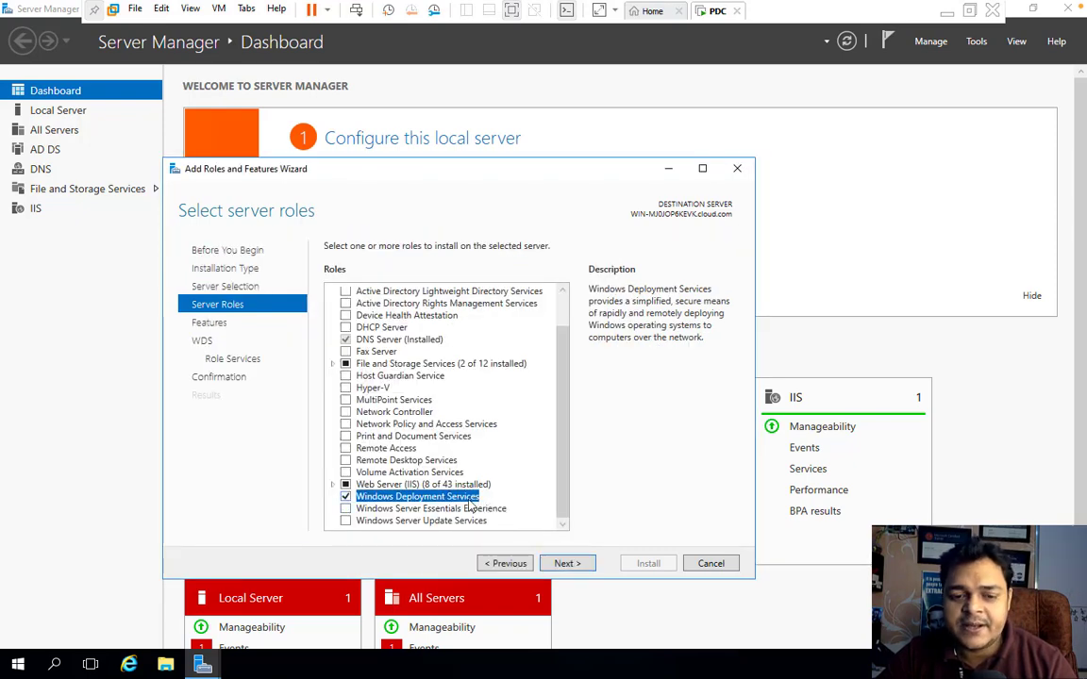
Step: Accept the default features and review the WDS introduction page with its DHCP, DNS and PXE notes
{"action": "left_click", "coordinate": [566, 563]}
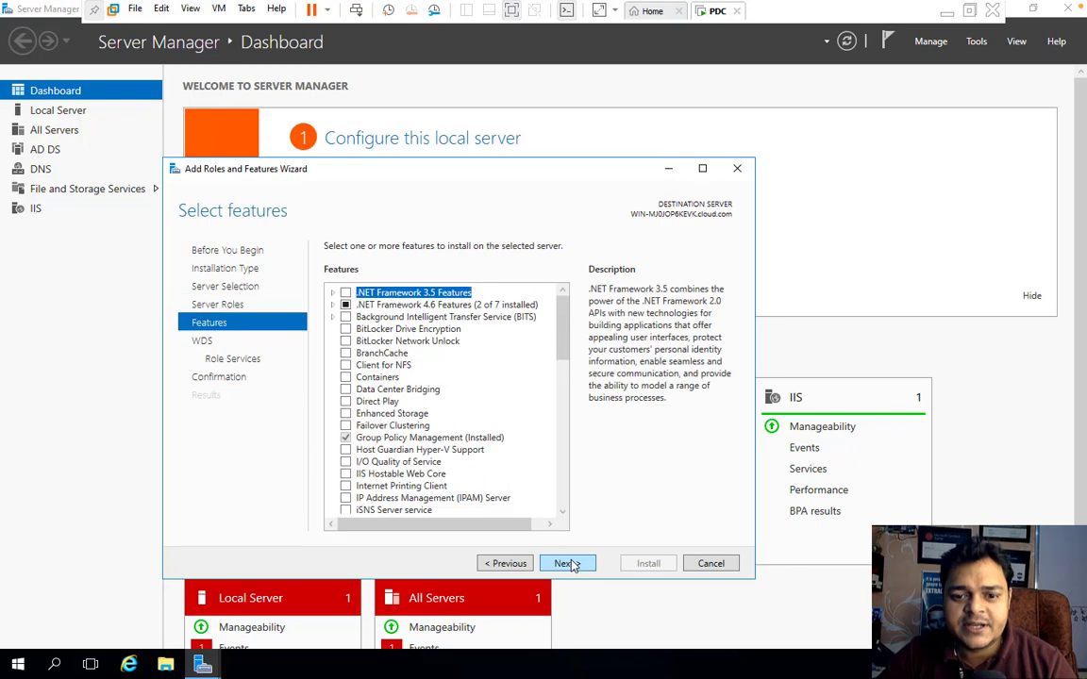
{"action": "left_click", "coordinate": [581, 564]}
{"action": "left_click", "coordinate": [582, 565]}
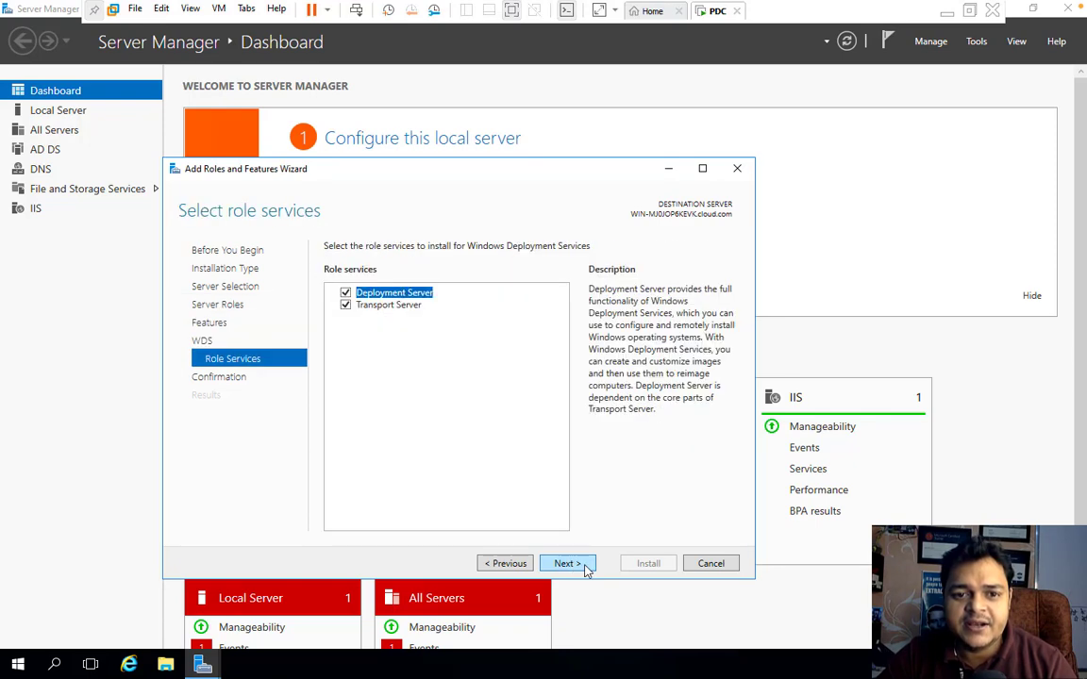
{"action": "left_click", "coordinate": [513, 564]}
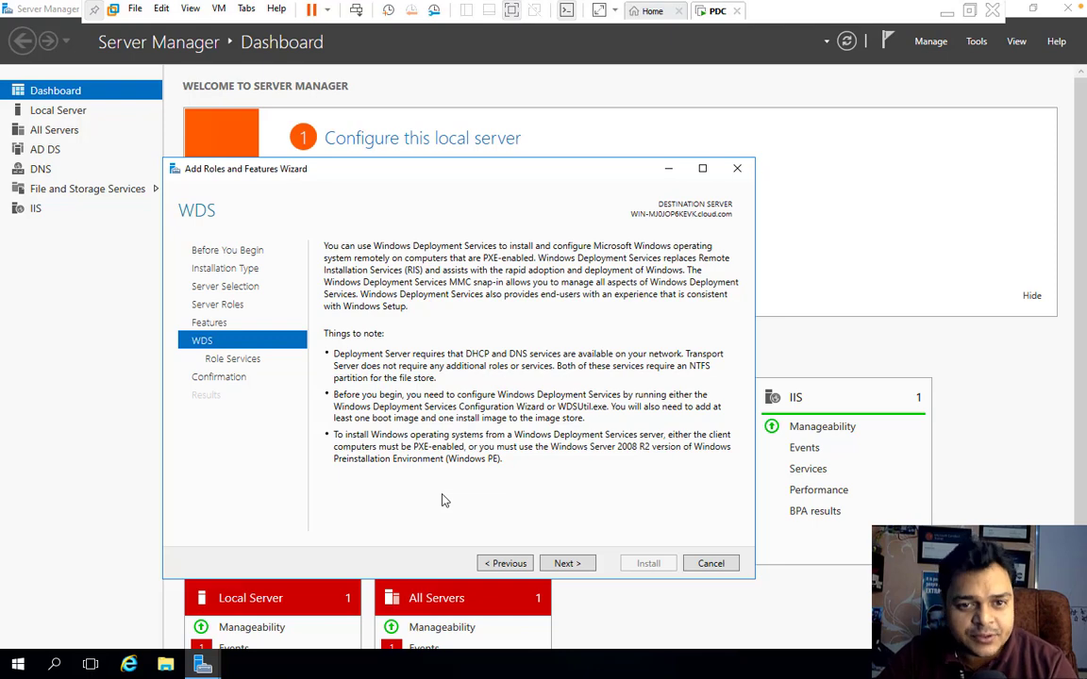
Step: Keep the Deployment Server and Transport Server role services and install the Windows Deployment Services role
{"action": "left_click", "coordinate": [566, 563]}
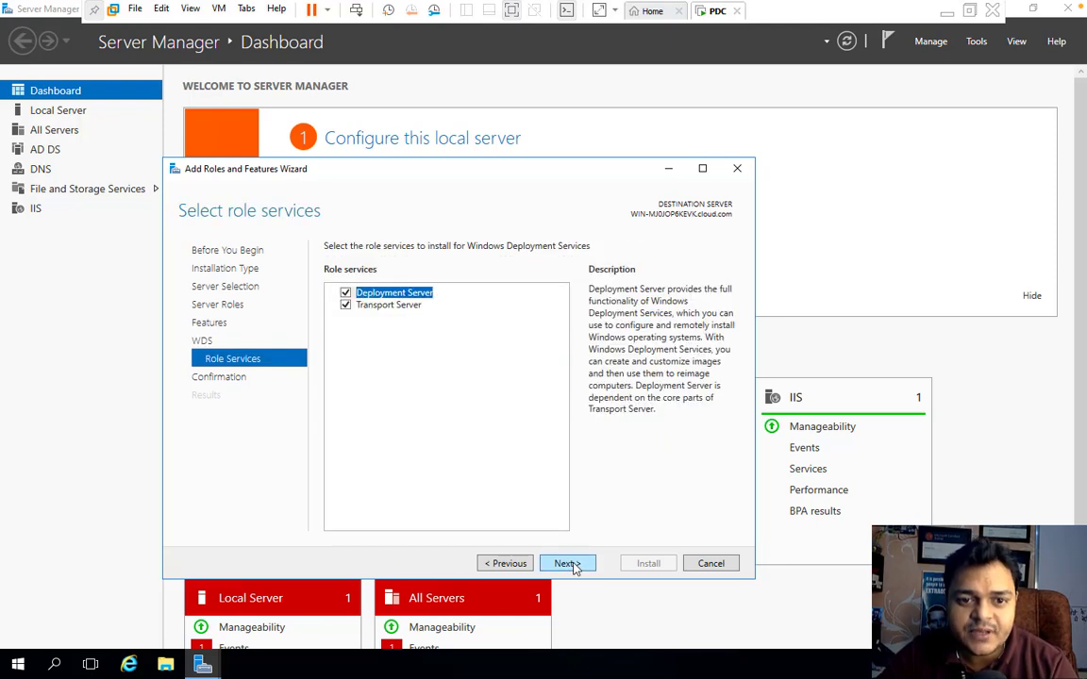
{"action": "left_click", "coordinate": [571, 564]}
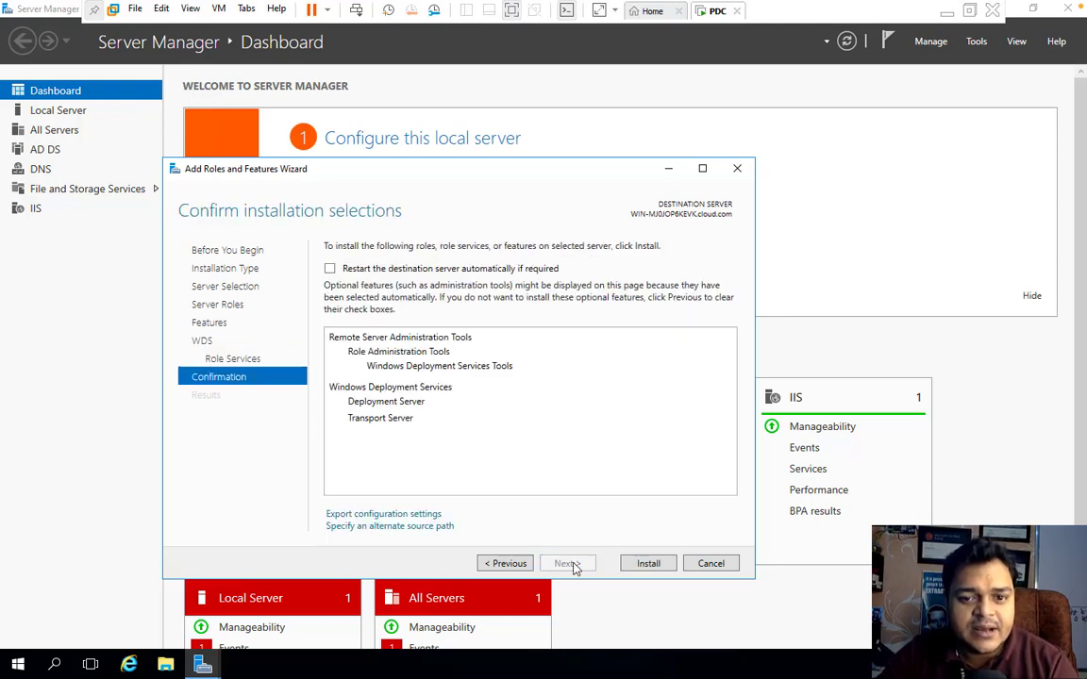
{"action": "left_click", "coordinate": [647, 564]}
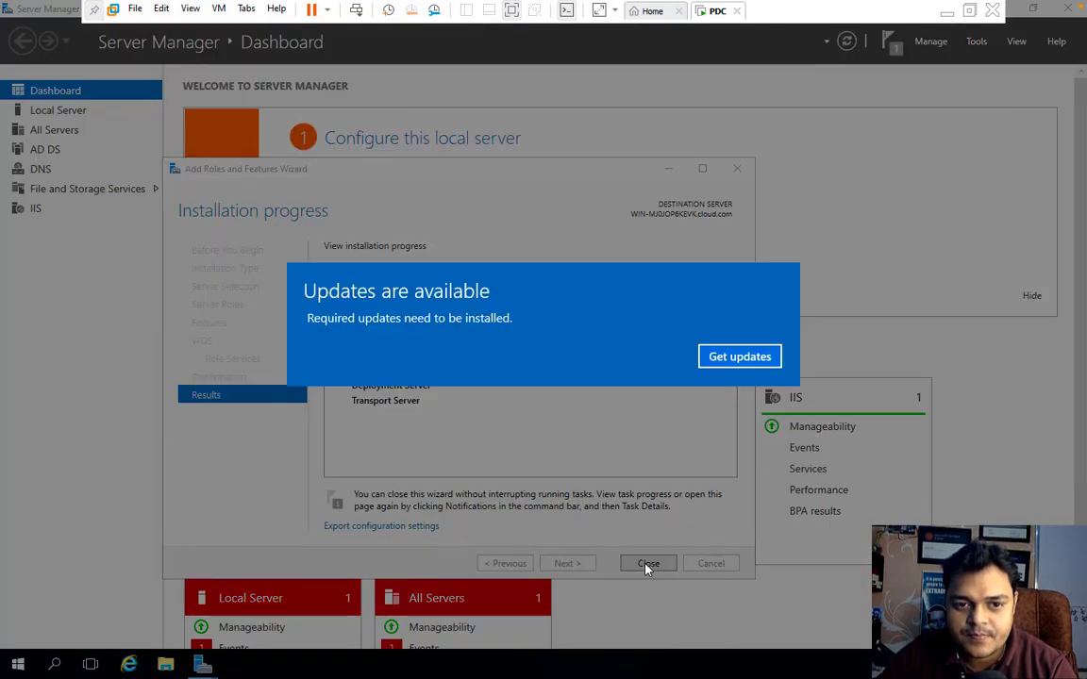
Step: Clear the required-updates prompt by opening and closing Settings, and close the Add Roles and Features Wizard
{"action": "left_click", "coordinate": [740, 356]}
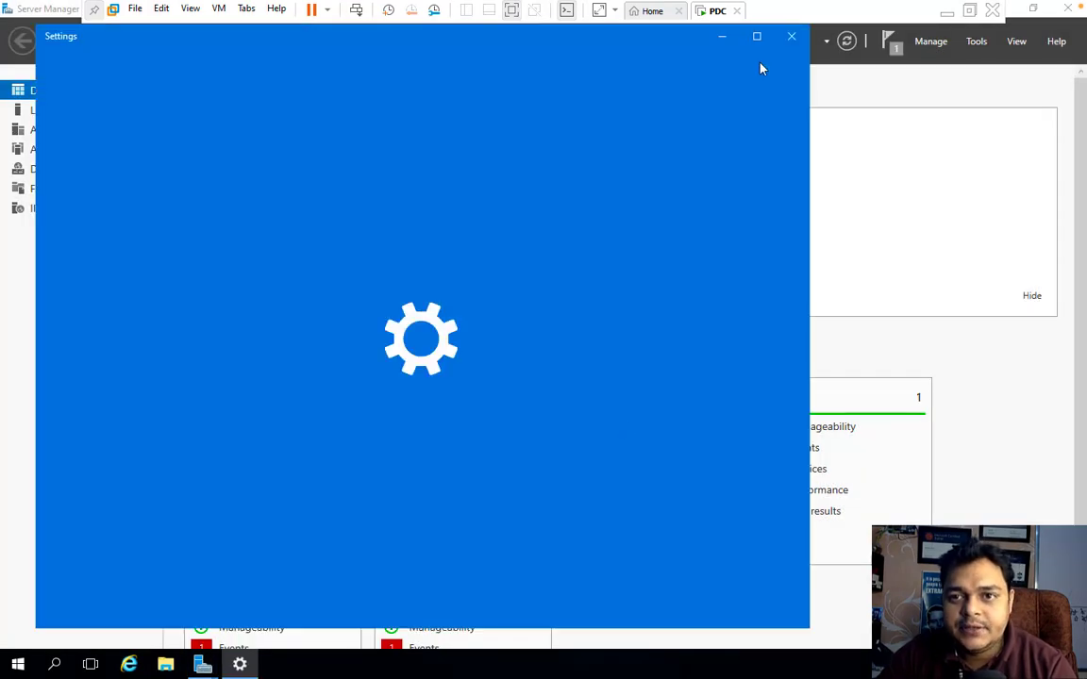
{"action": "left_click", "coordinate": [791, 36]}
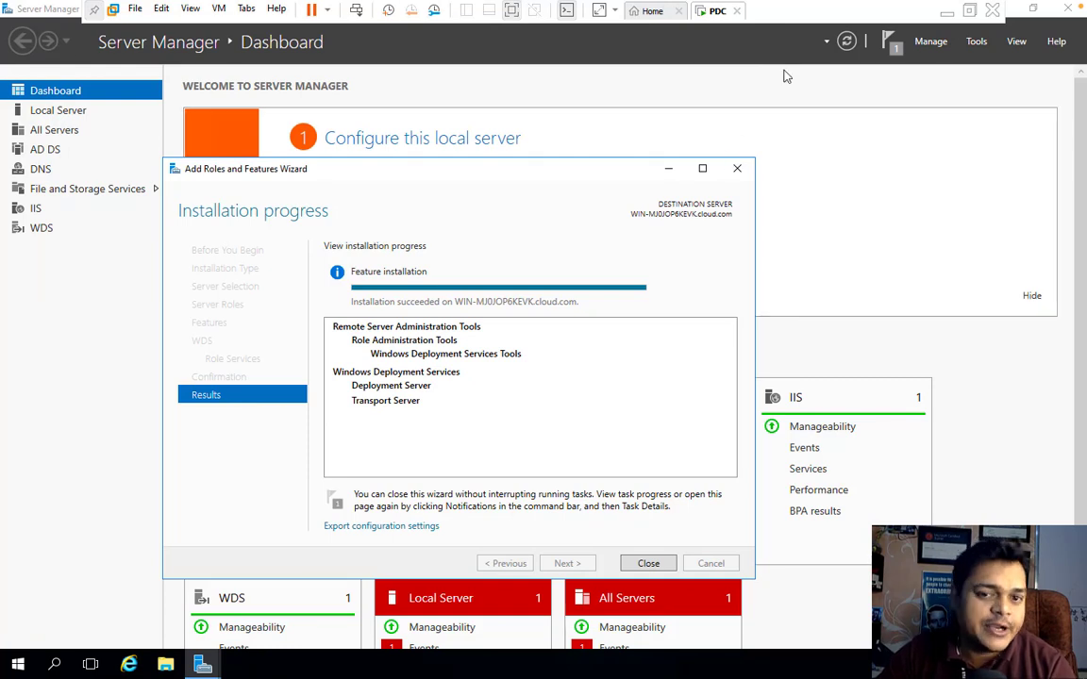
{"action": "left_click", "coordinate": [648, 563]}
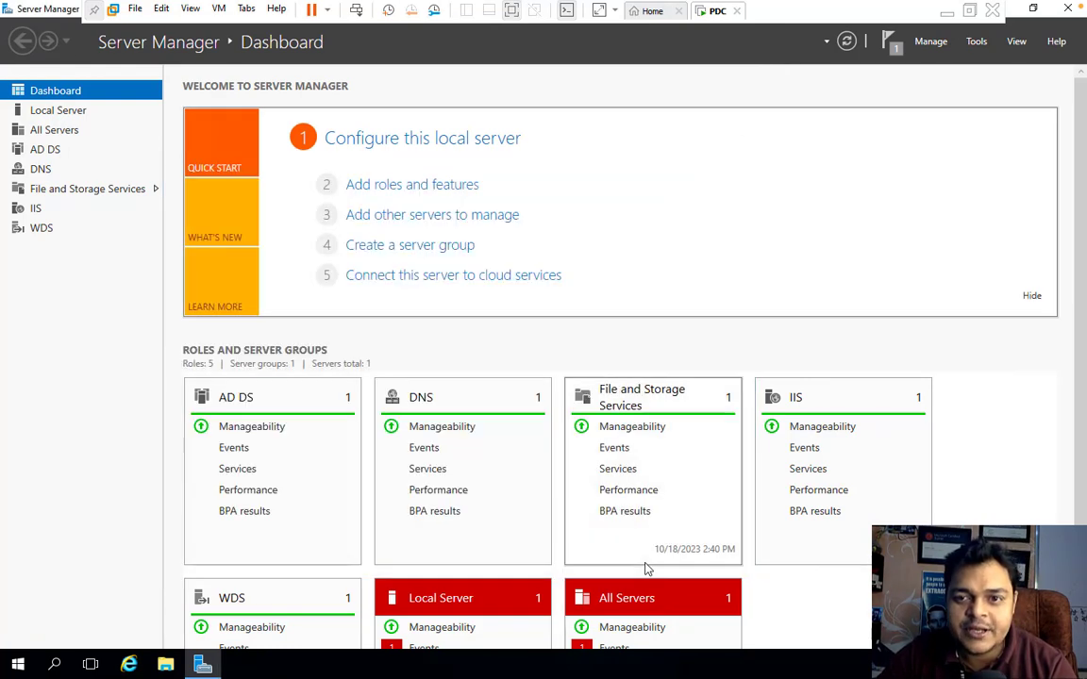
Step: Open the Windows Deployment Services console maximized, close Server Manager, and select the domain server under Servers
{"action": "left_click", "coordinate": [977, 42]}
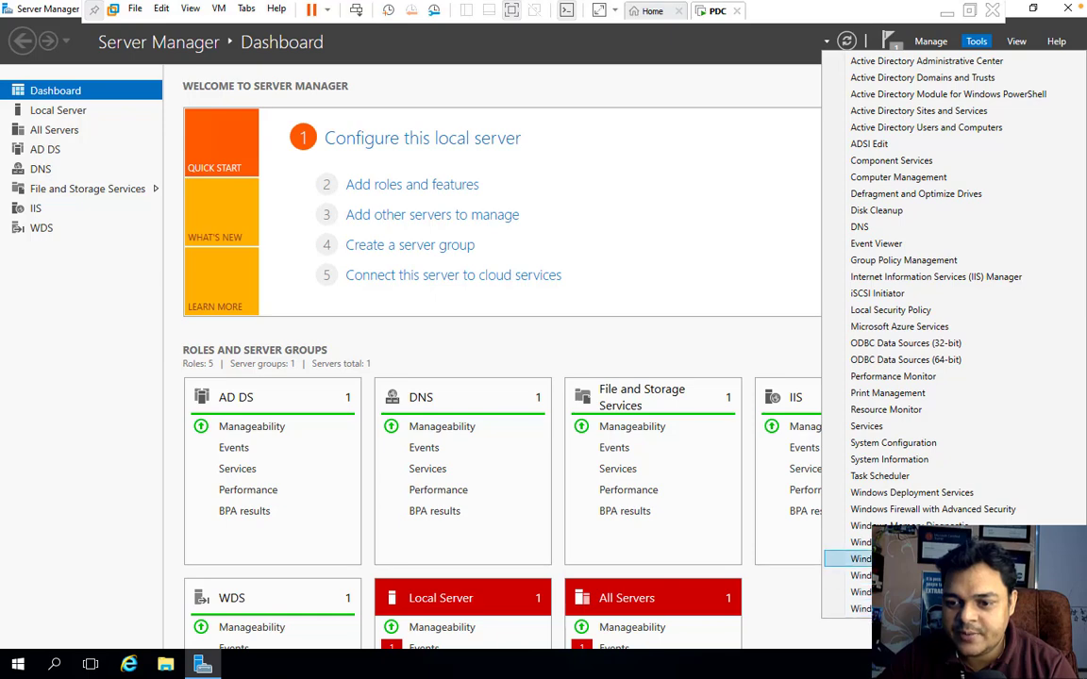
{"action": "left_click", "coordinate": [907, 497]}
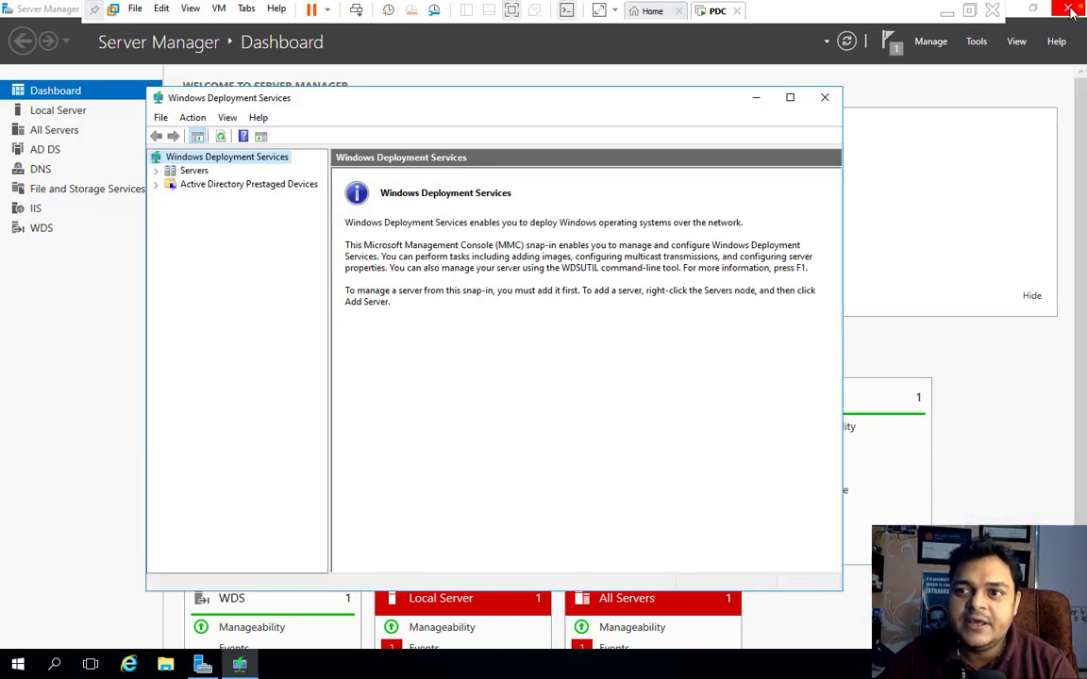
{"action": "left_click", "coordinate": [1068, 10]}
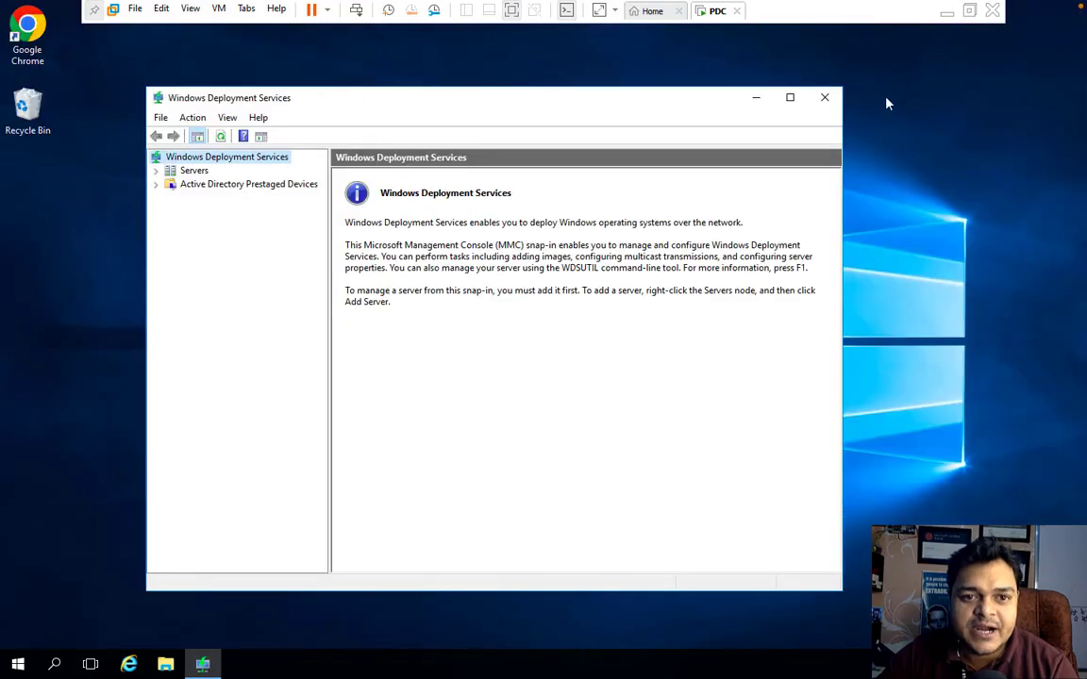
{"action": "left_click", "coordinate": [790, 97]}
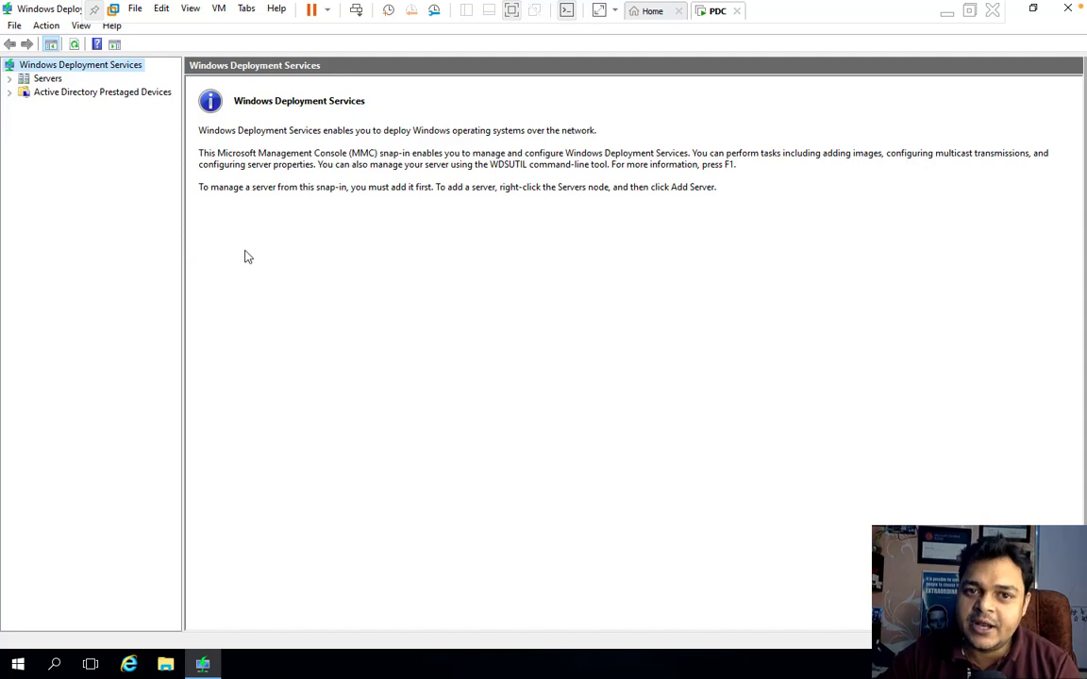
{"action": "left_click", "coordinate": [10, 78]}
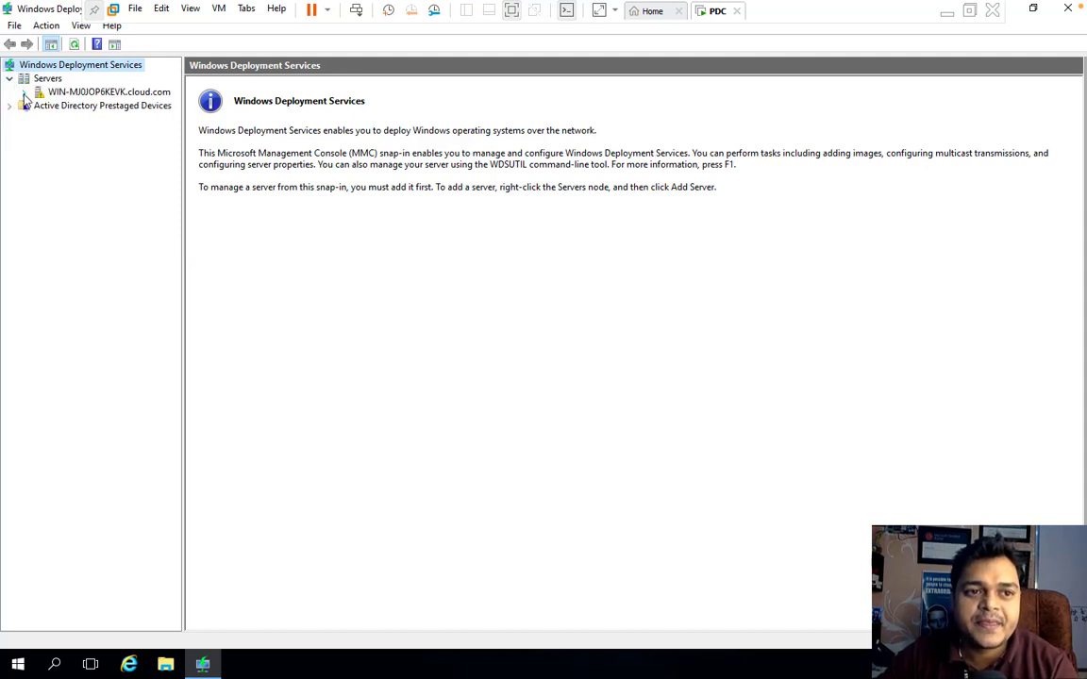
{"action": "left_click", "coordinate": [88, 96]}
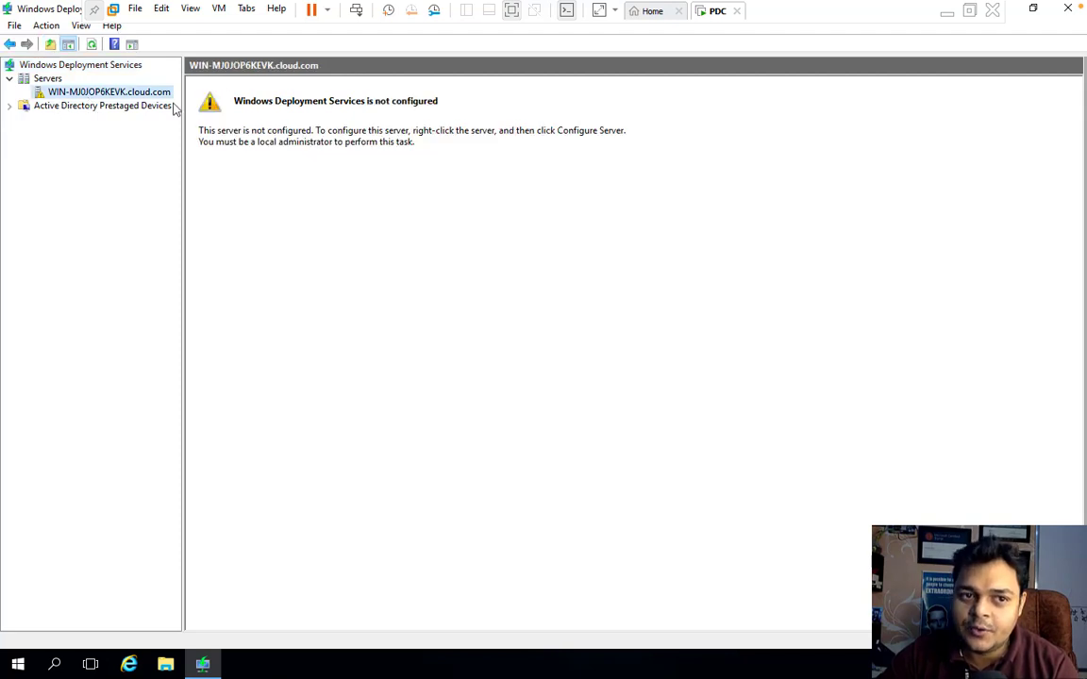
Step: Configure the server as integrated with Active Directory, with C:\RemoteInstall as the remote installation folder, accepting the system volume location
{"action": "right_click", "coordinate": [83, 96]}
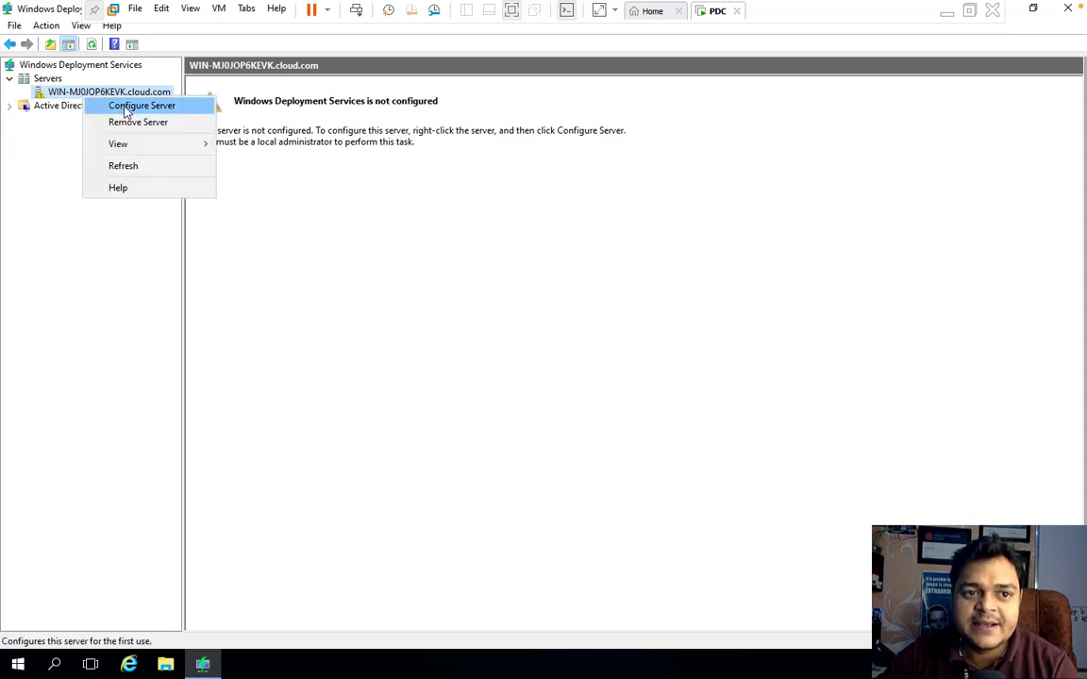
{"action": "left_click", "coordinate": [129, 108]}
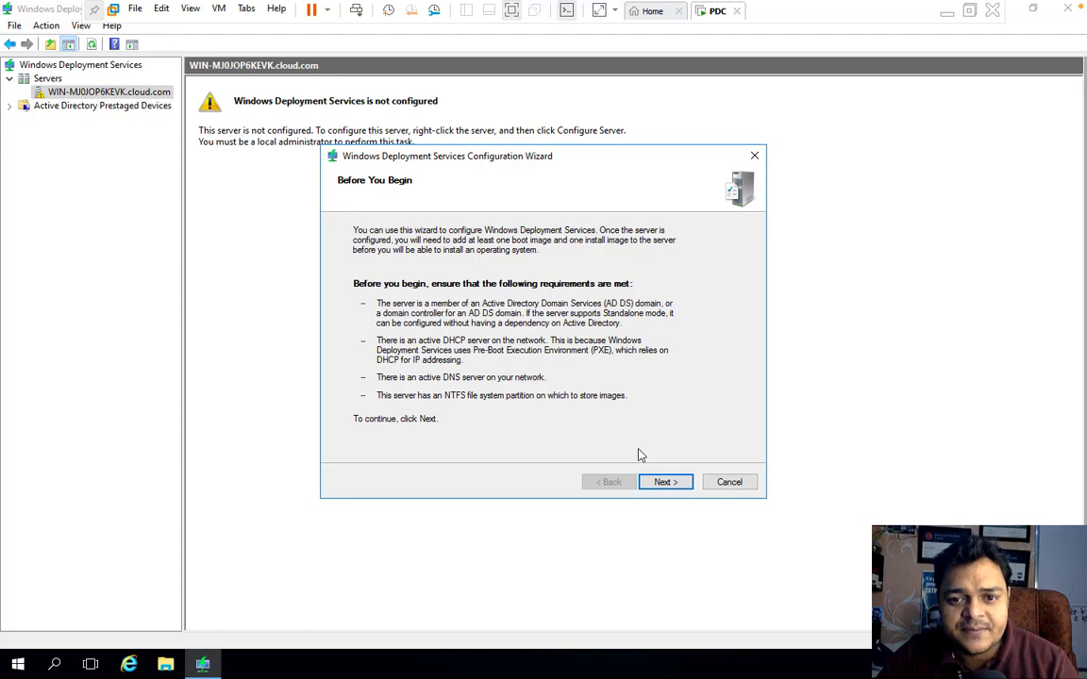
{"action": "left_click", "coordinate": [665, 483]}
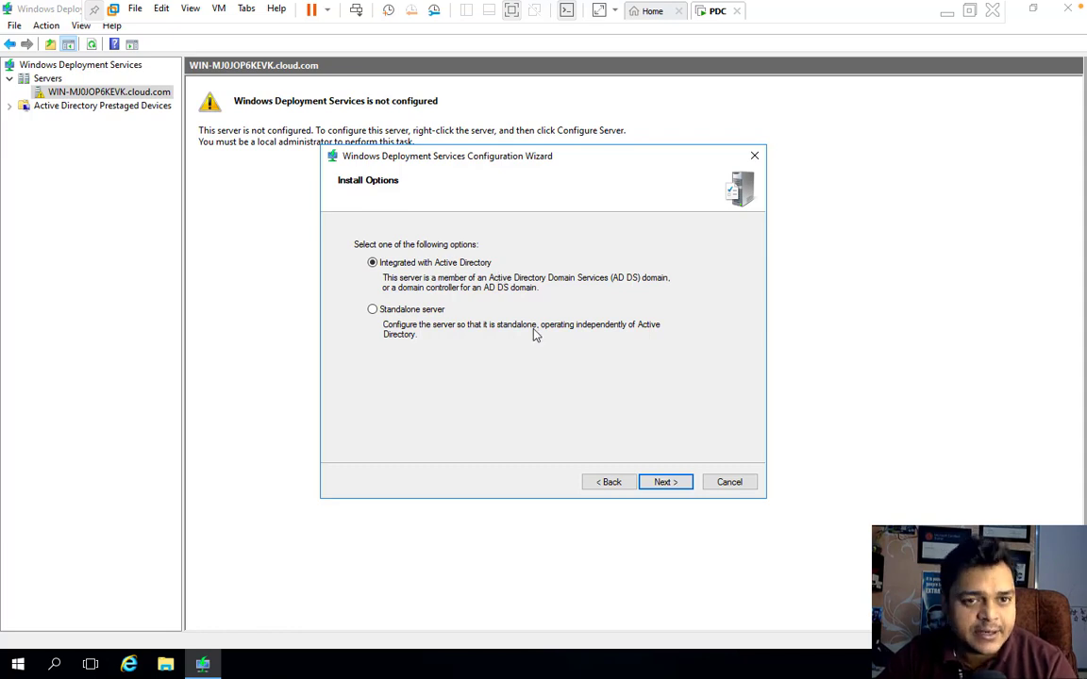
{"action": "left_click", "coordinate": [675, 486]}
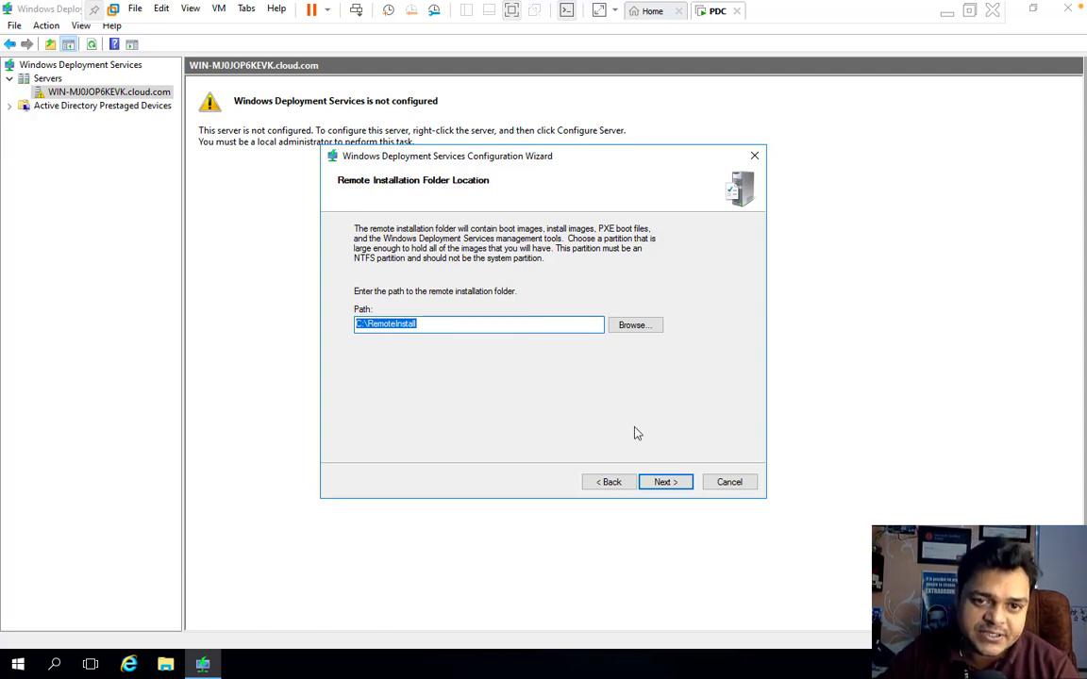
{"action": "left_click", "coordinate": [672, 483]}
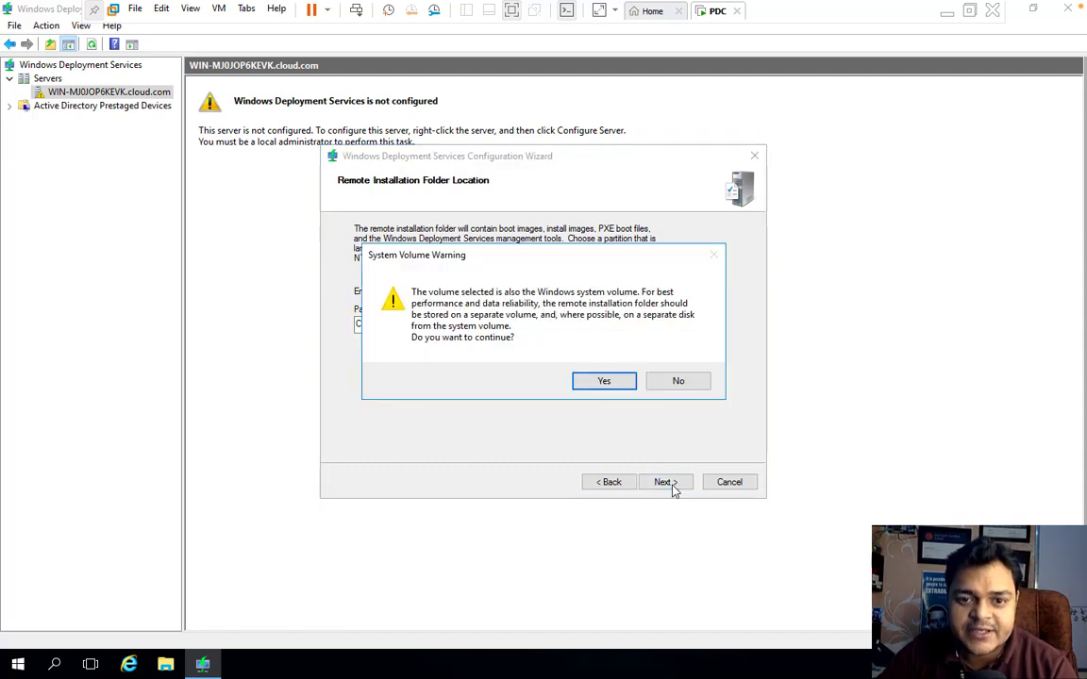
{"action": "left_click", "coordinate": [608, 383]}
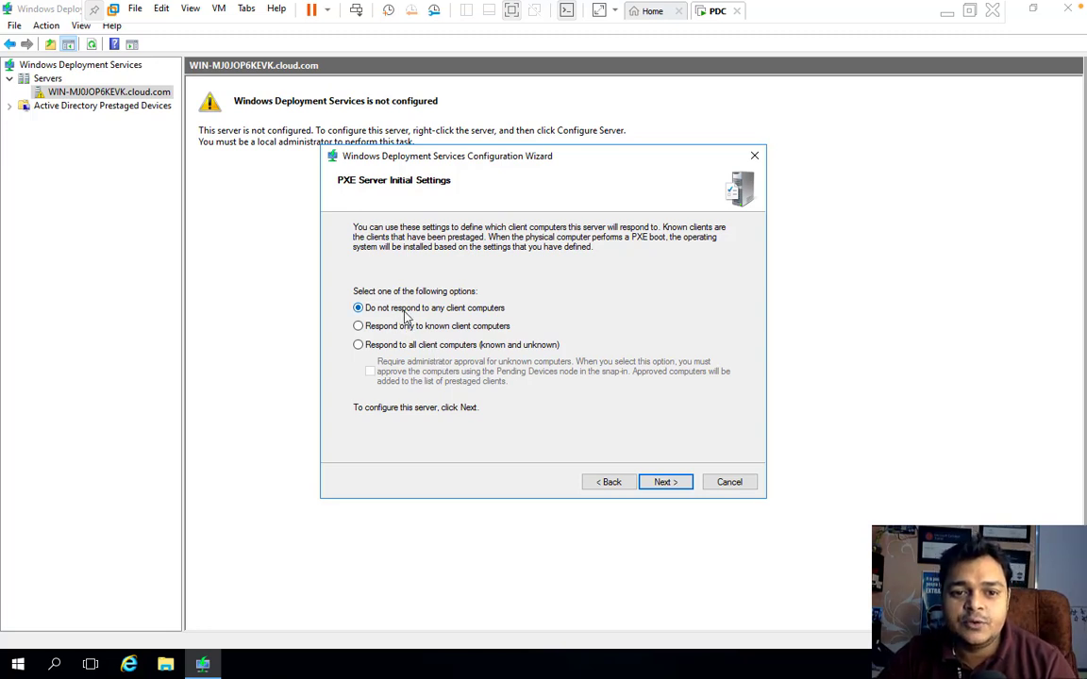
Step: Have the PXE server respond to all client computers with administrator approval for unknown ones, and finish with adding images now
{"action": "left_click", "coordinate": [385, 347]}
{"action": "left_click", "coordinate": [370, 371]}
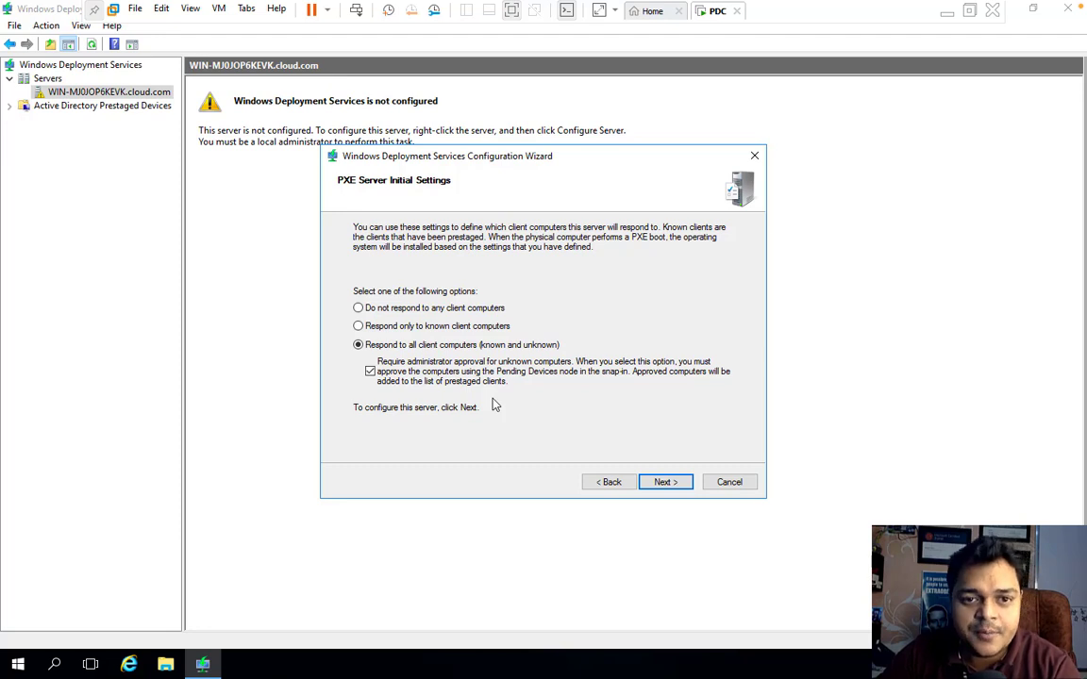
{"action": "left_click", "coordinate": [659, 485]}
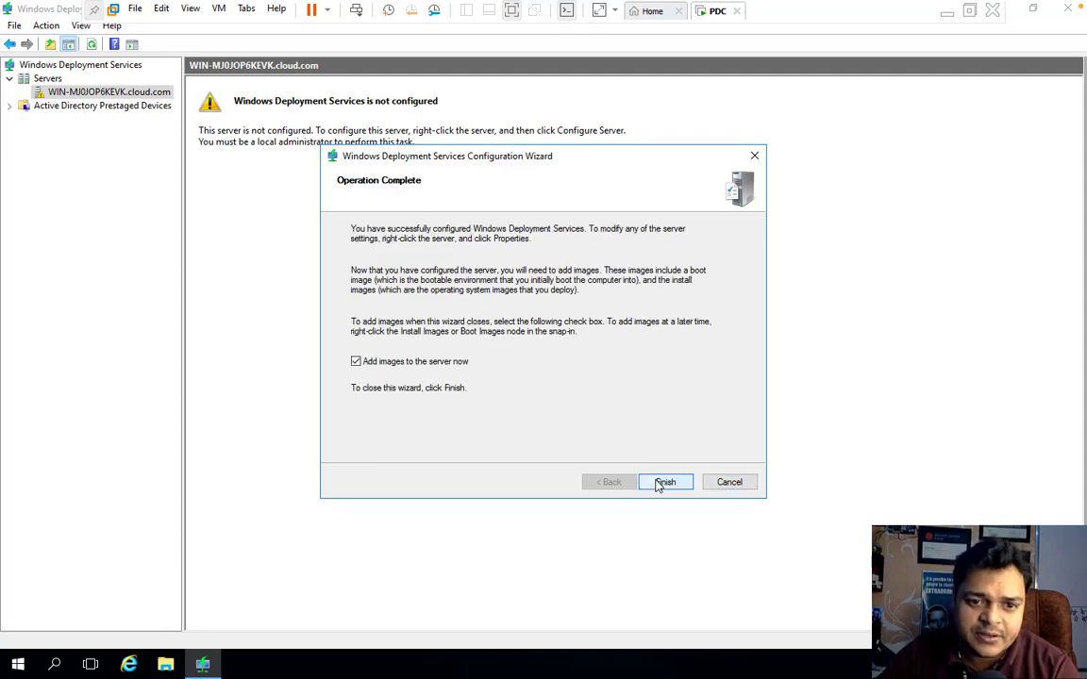
{"action": "left_click", "coordinate": [663, 482]}
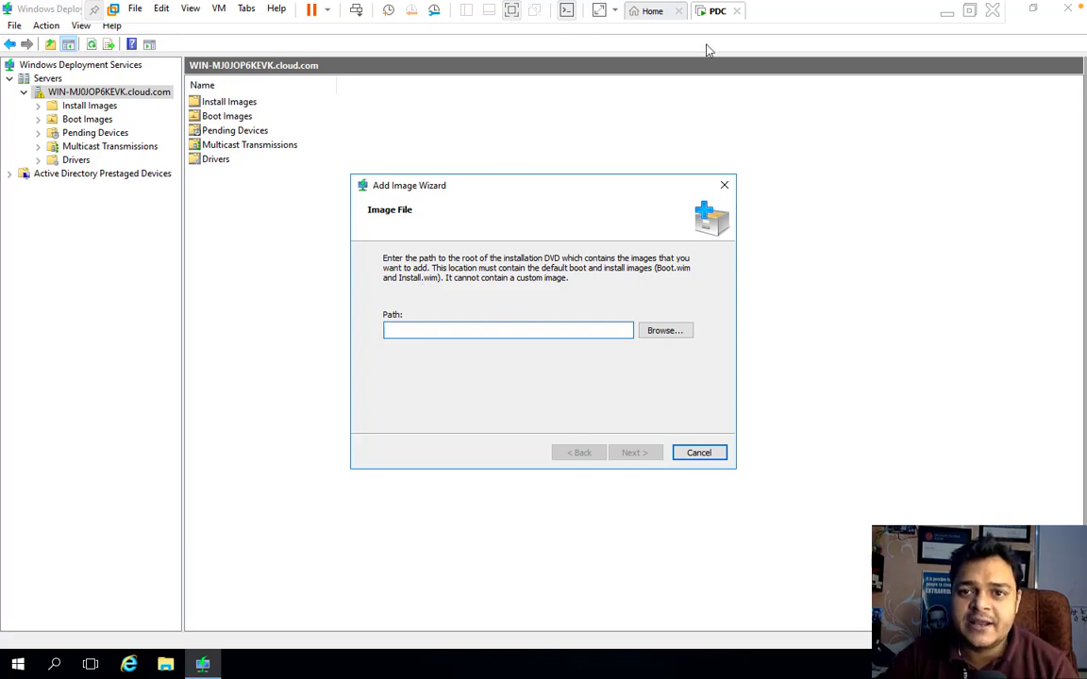
Step: Attach the Win10_21H1_English_x64 ISO from J:\OS images to the PDC virtual machine's CD/DVD drive
{"action": "right_click", "coordinate": [717, 19]}
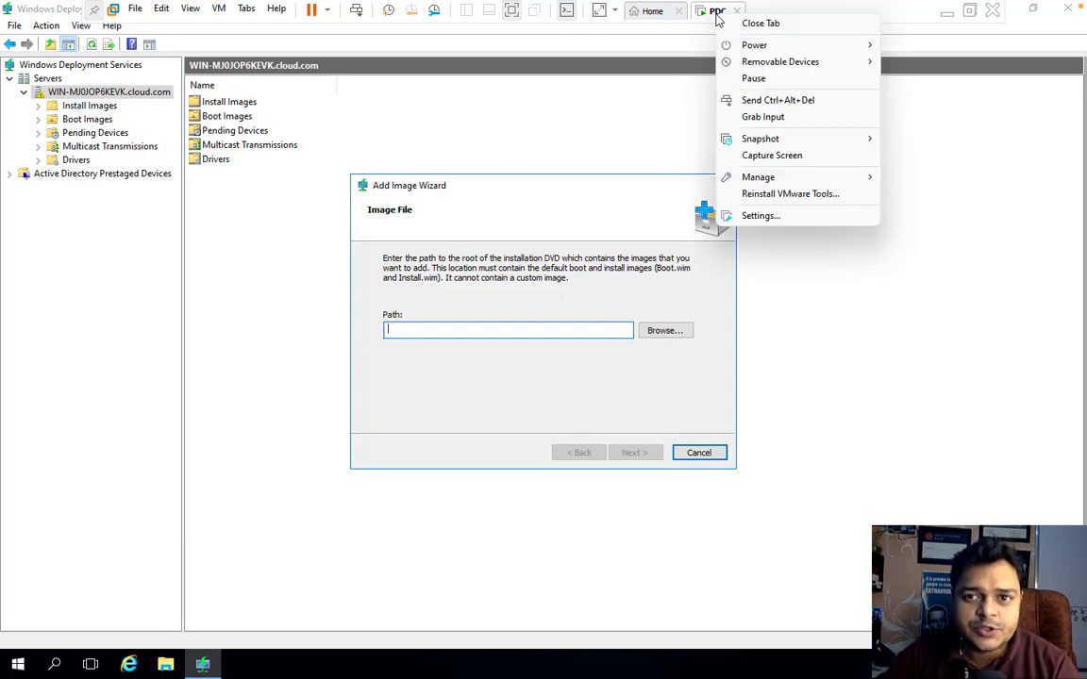
{"action": "left_click", "coordinate": [760, 216]}
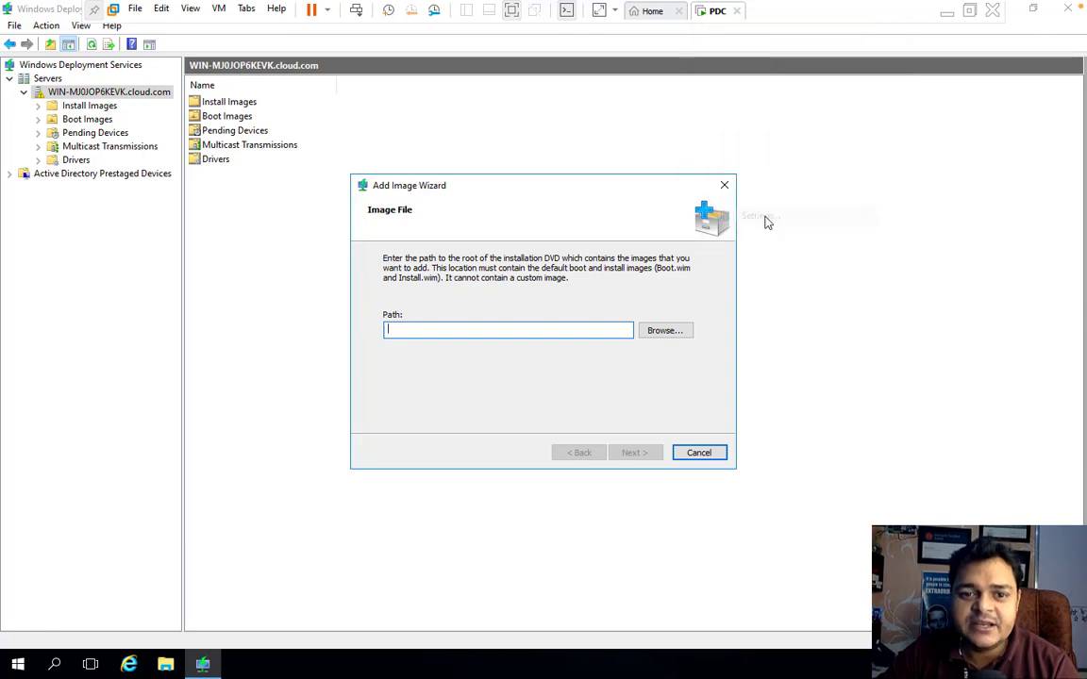
{"action": "left_click", "coordinate": [393, 178]}
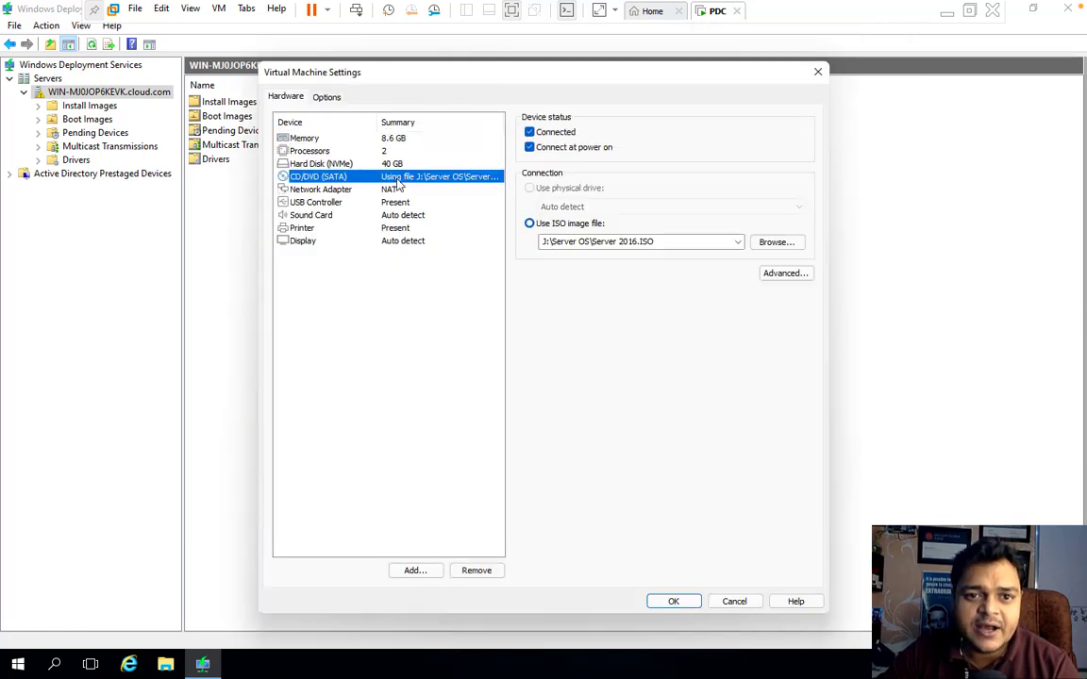
{"action": "left_click", "coordinate": [774, 243]}
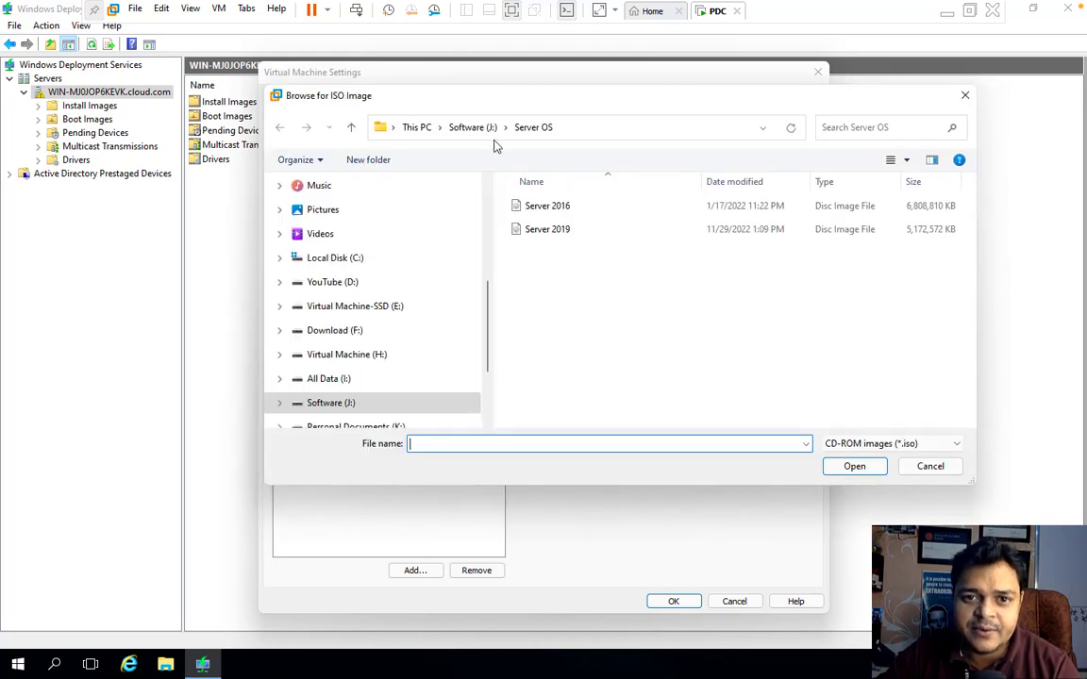
{"action": "left_click", "coordinate": [473, 127]}
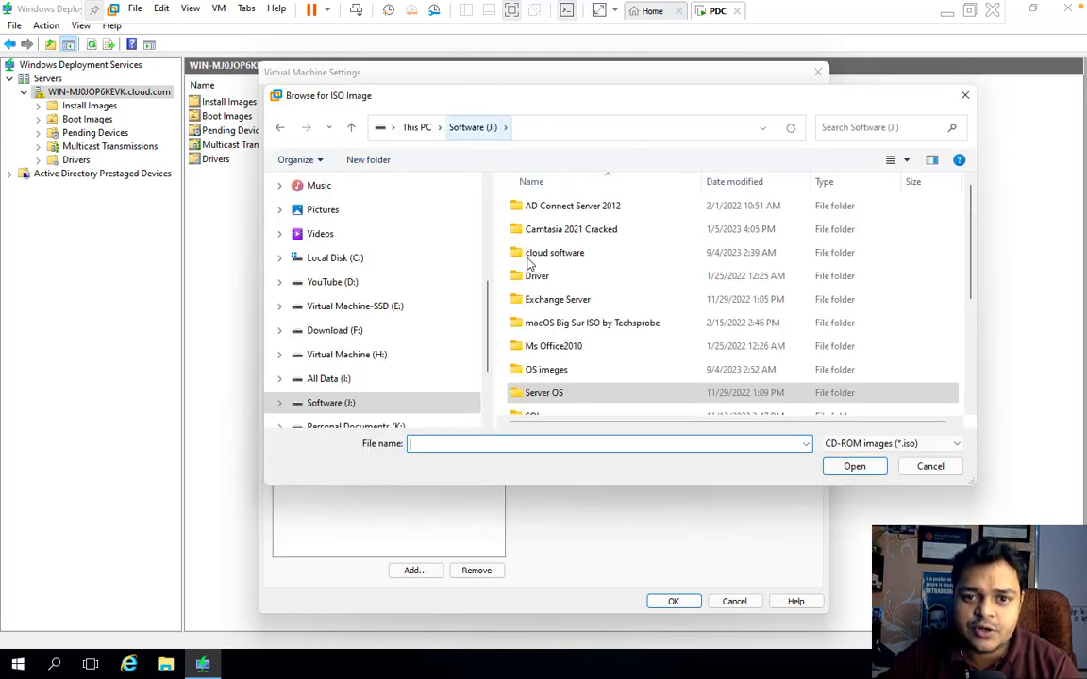
{"action": "left_click", "coordinate": [547, 370]}
{"action": "double_click", "coordinate": [552, 374]}
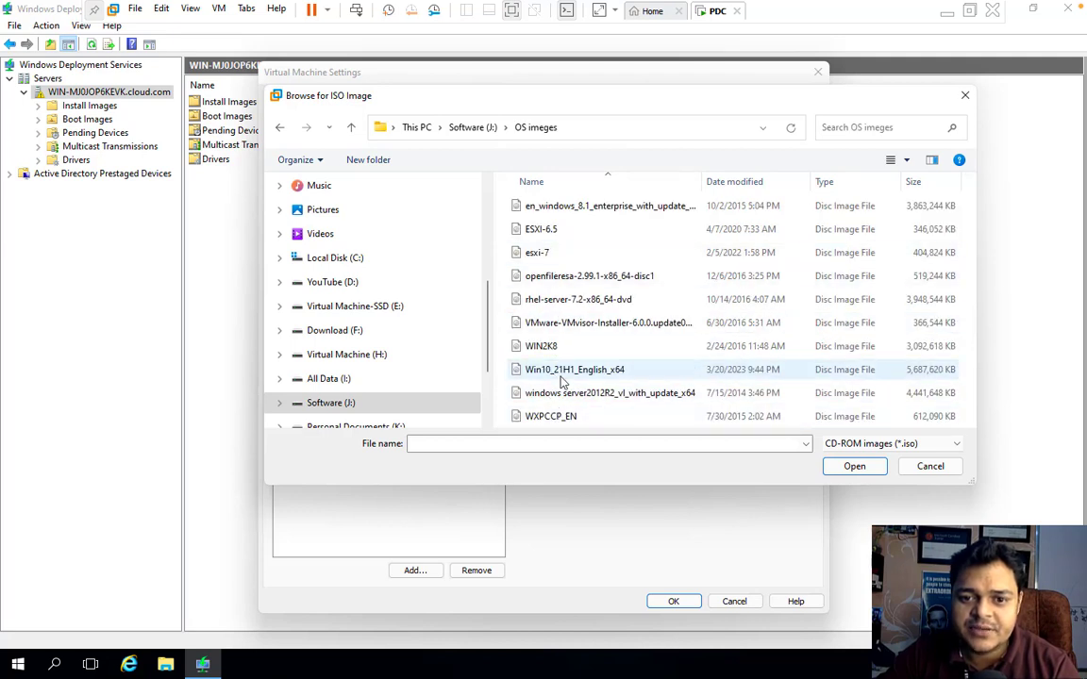
{"action": "left_click", "coordinate": [570, 370]}
{"action": "left_click", "coordinate": [853, 466]}
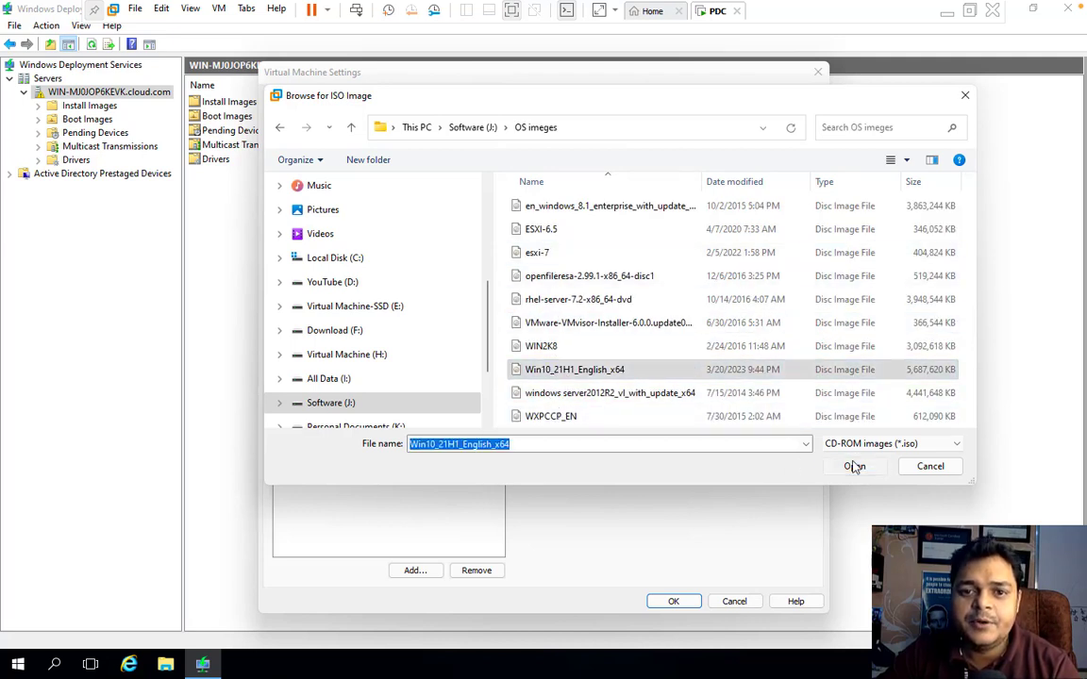
{"action": "left_click", "coordinate": [686, 605]}
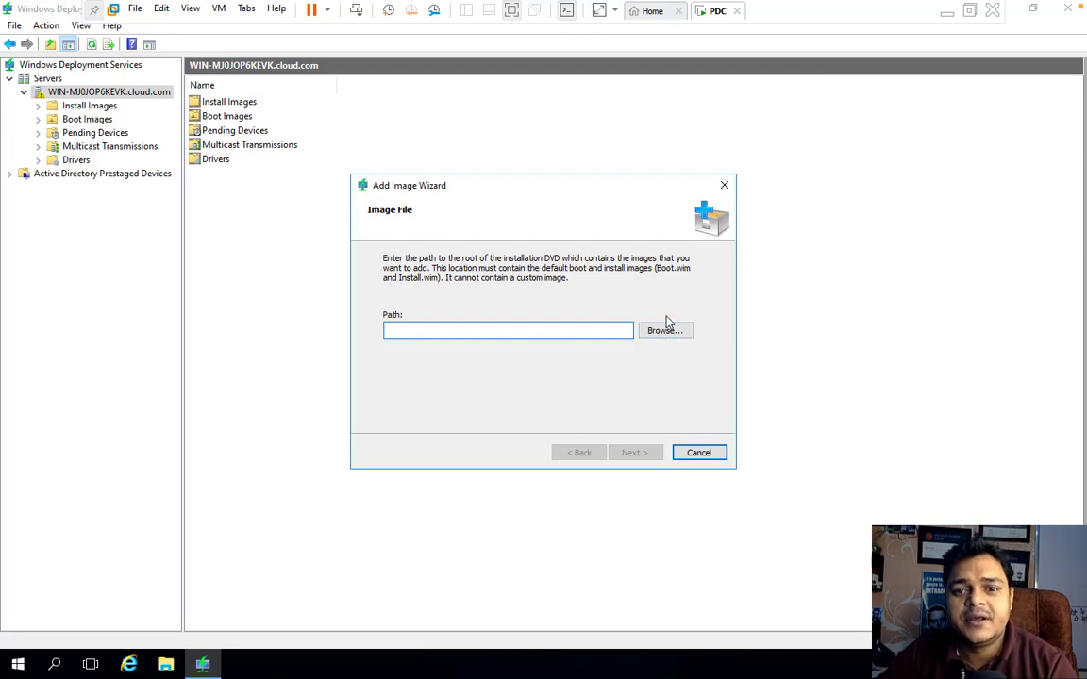
{"action": "left_click", "coordinate": [660, 334]}
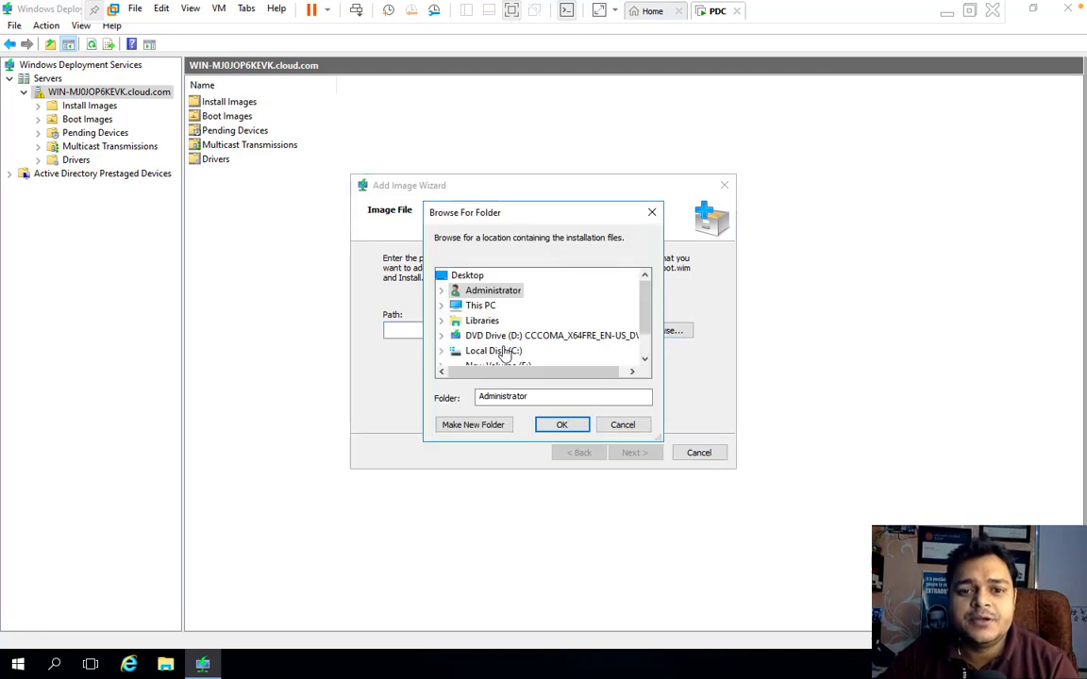
{"action": "double_click", "coordinate": [497, 337]}
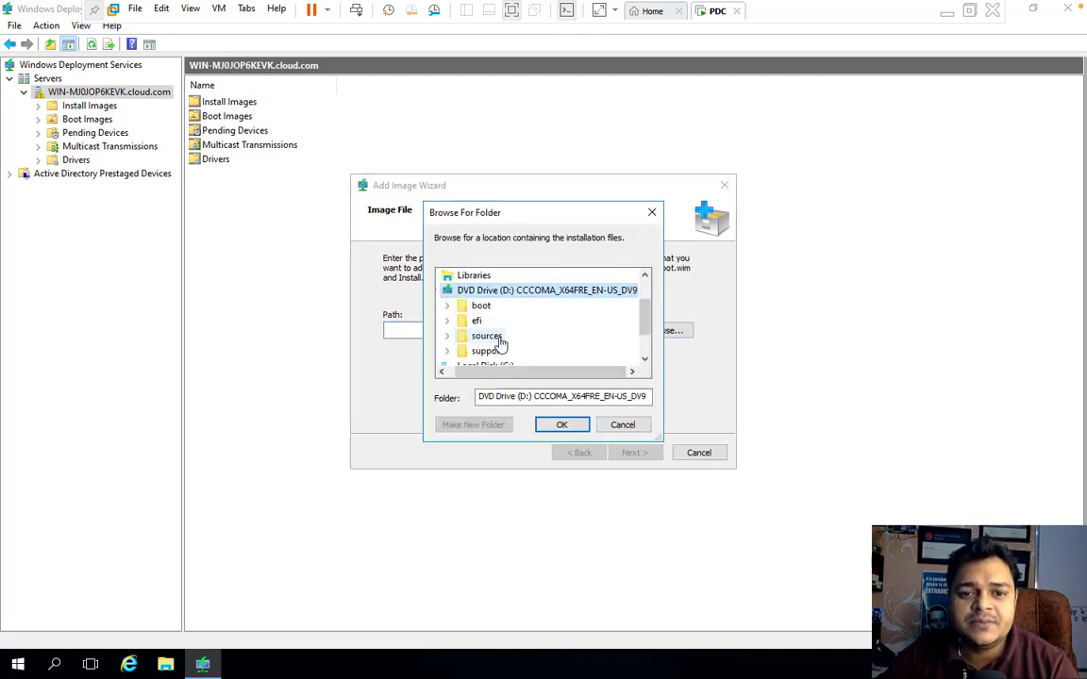
{"action": "double_click", "coordinate": [492, 307]}
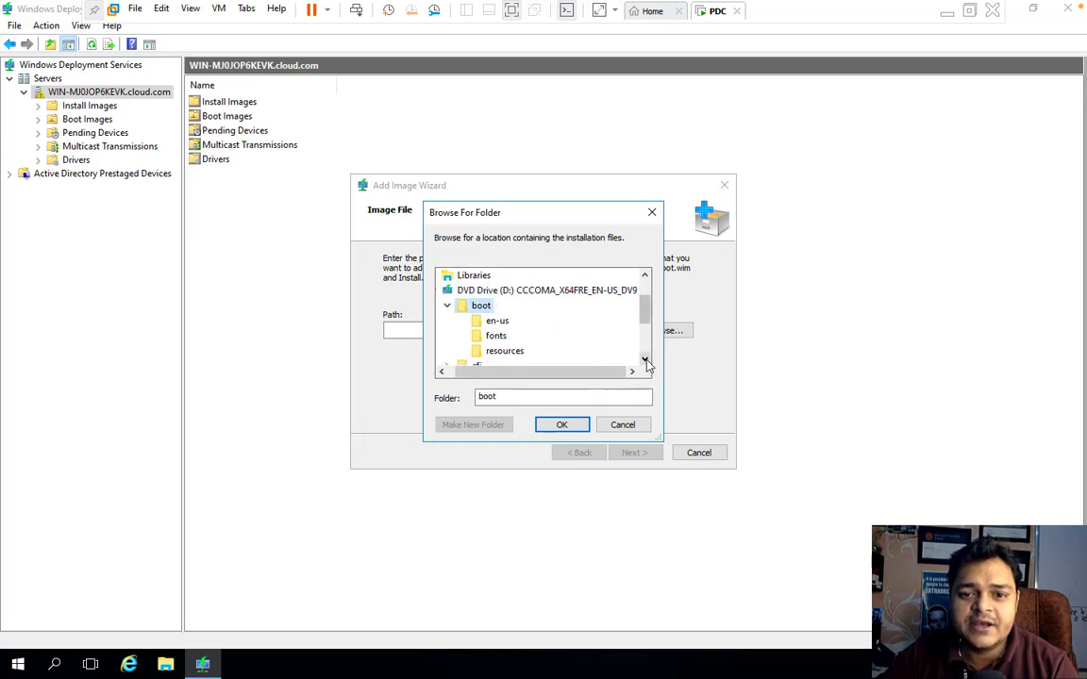
{"action": "left_click", "coordinate": [645, 358]}
{"action": "left_click", "coordinate": [513, 340]}
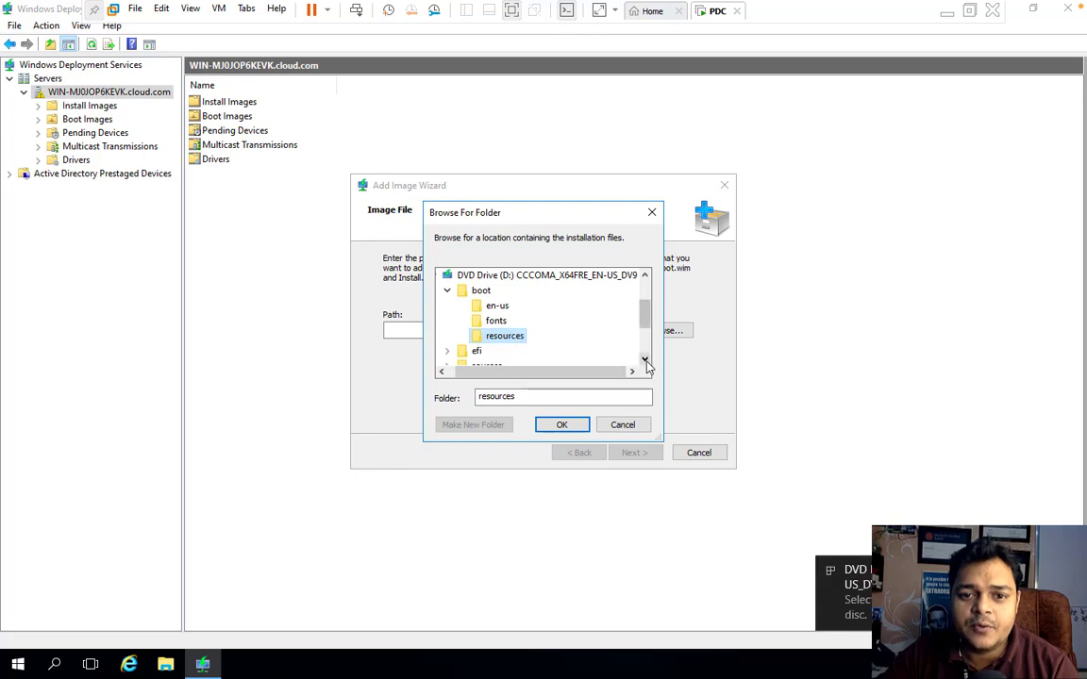
{"action": "left_click", "coordinate": [644, 359]}
{"action": "left_click", "coordinate": [644, 358]}
{"action": "left_click", "coordinate": [646, 362]}
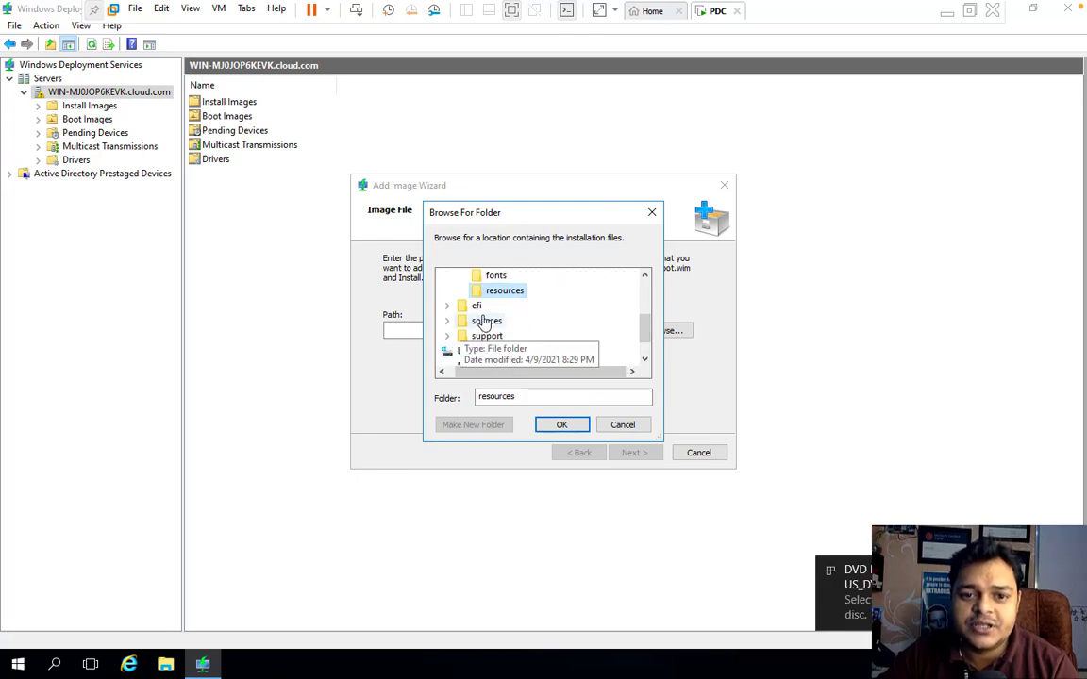
{"action": "left_click", "coordinate": [448, 318]}
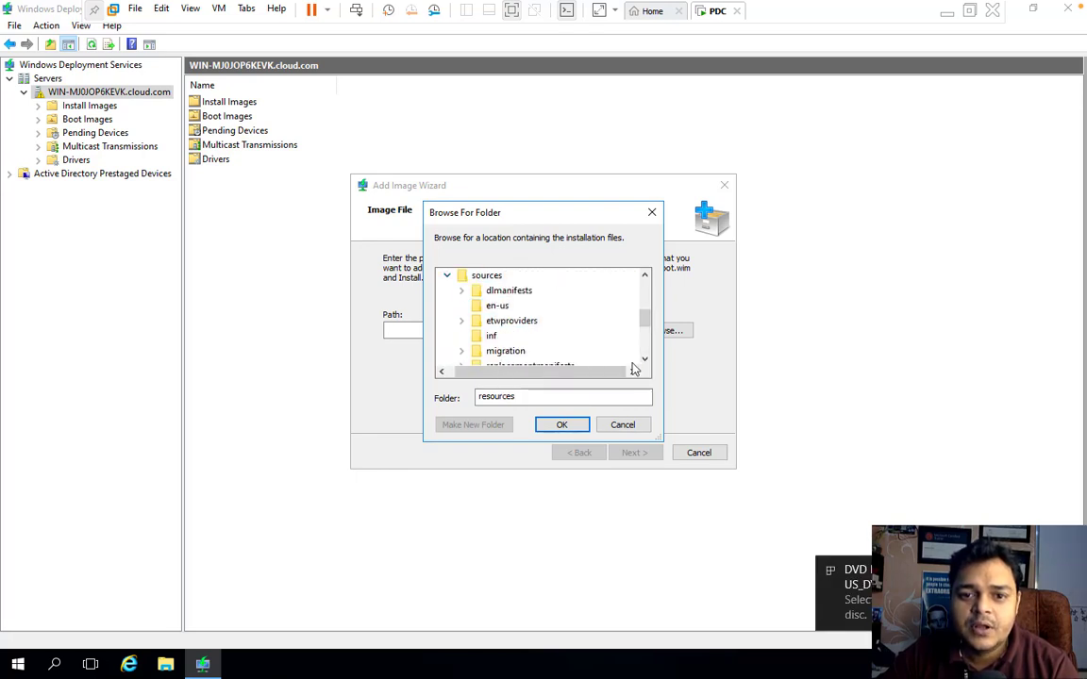
{"action": "left_click", "coordinate": [645, 361]}
{"action": "left_click", "coordinate": [645, 361]}
{"action": "left_click", "coordinate": [645, 361]}
{"action": "left_click", "coordinate": [645, 361]}
{"action": "left_click", "coordinate": [646, 361]}
{"action": "left_click", "coordinate": [645, 361]}
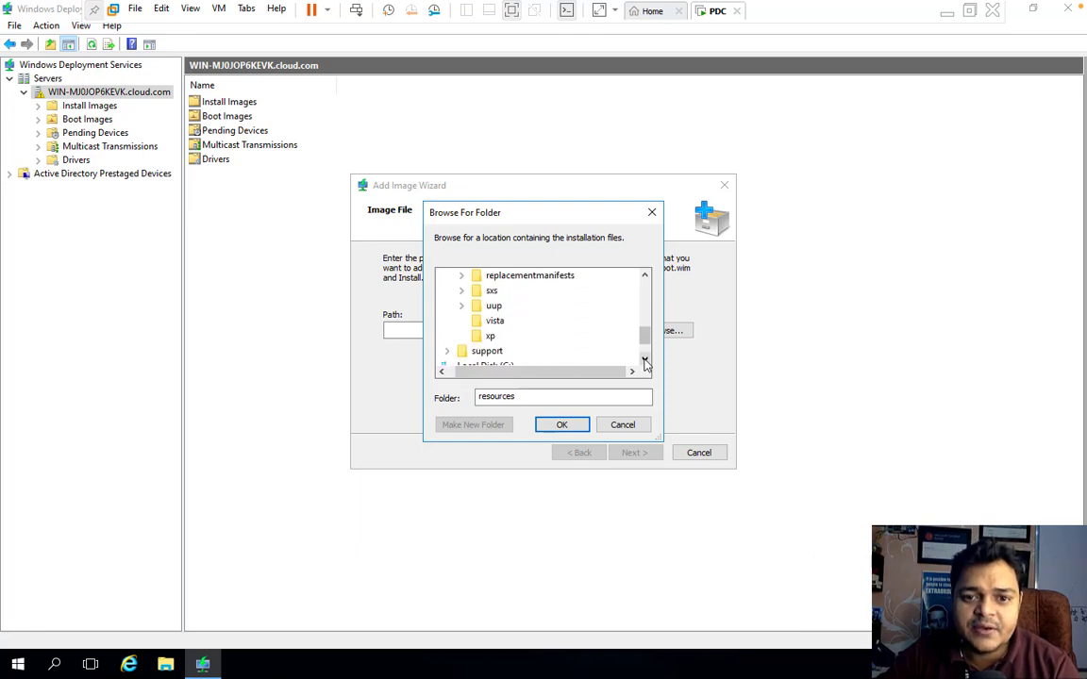
{"action": "left_click", "coordinate": [645, 362]}
{"action": "left_click", "coordinate": [645, 361]}
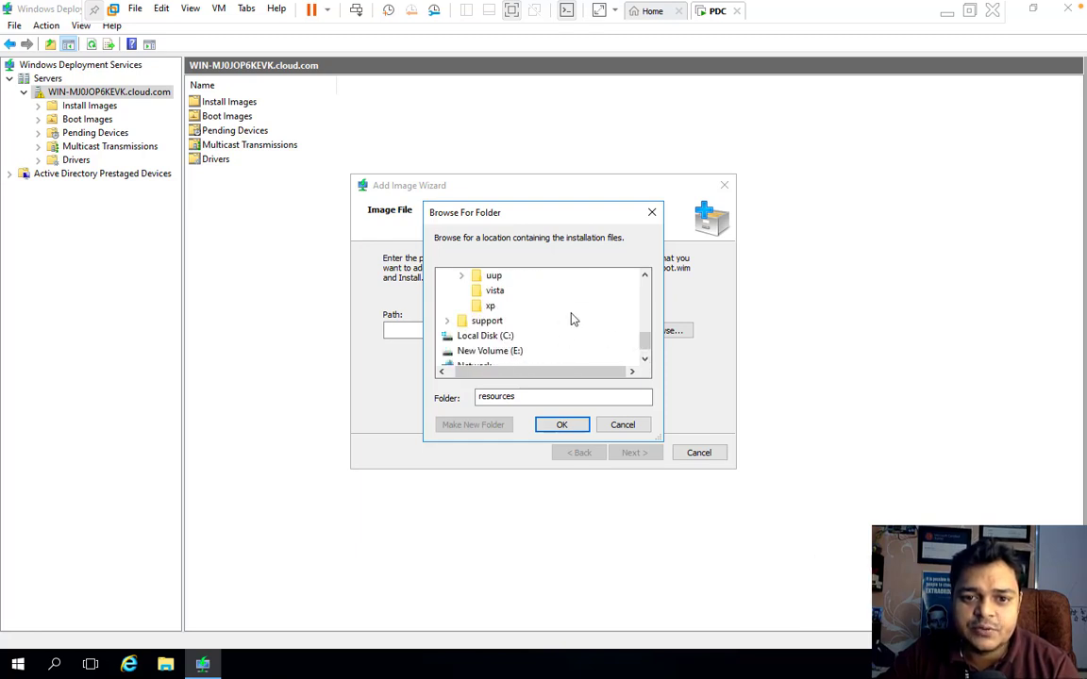
{"action": "left_click", "coordinate": [622, 426]}
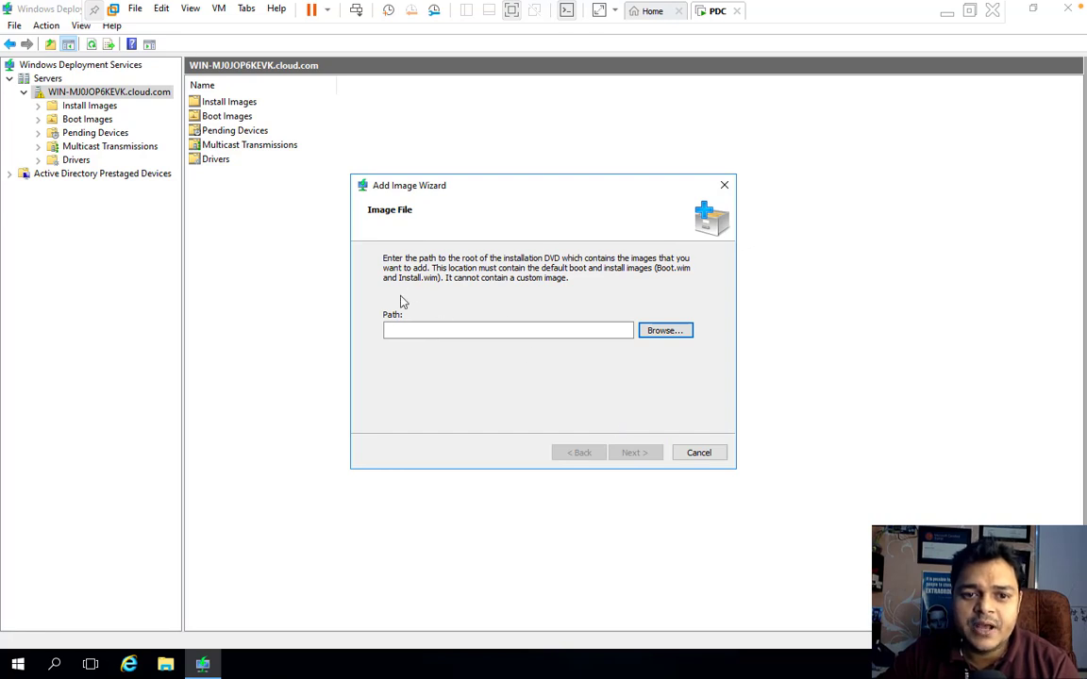
{"action": "left_click", "coordinate": [665, 329]}
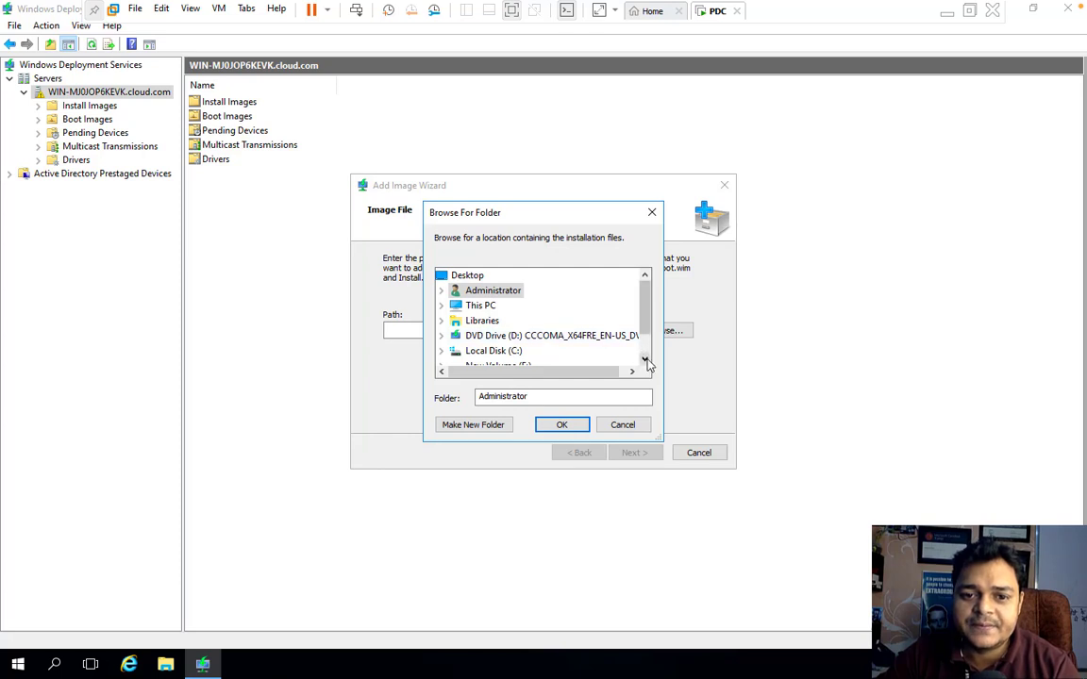
{"action": "left_click", "coordinate": [644, 360]}
{"action": "left_click", "coordinate": [646, 360]}
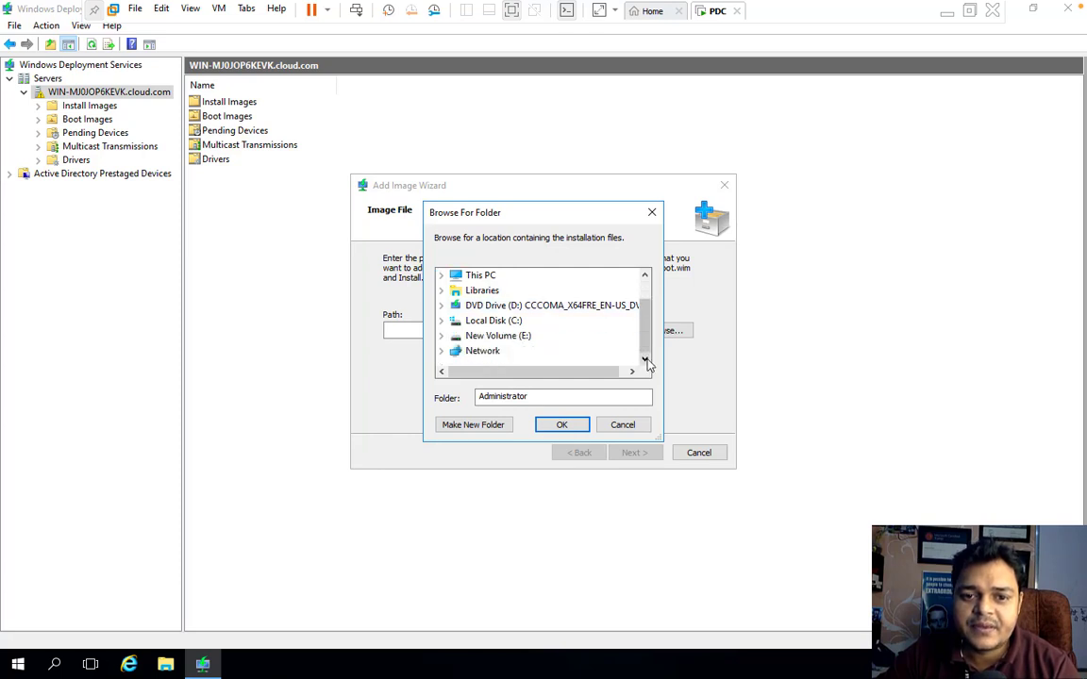
{"action": "double_click", "coordinate": [559, 307]}
{"action": "scroll", "coordinate": [524, 342], "scroll_direction": "down", "scroll_amount": 1}
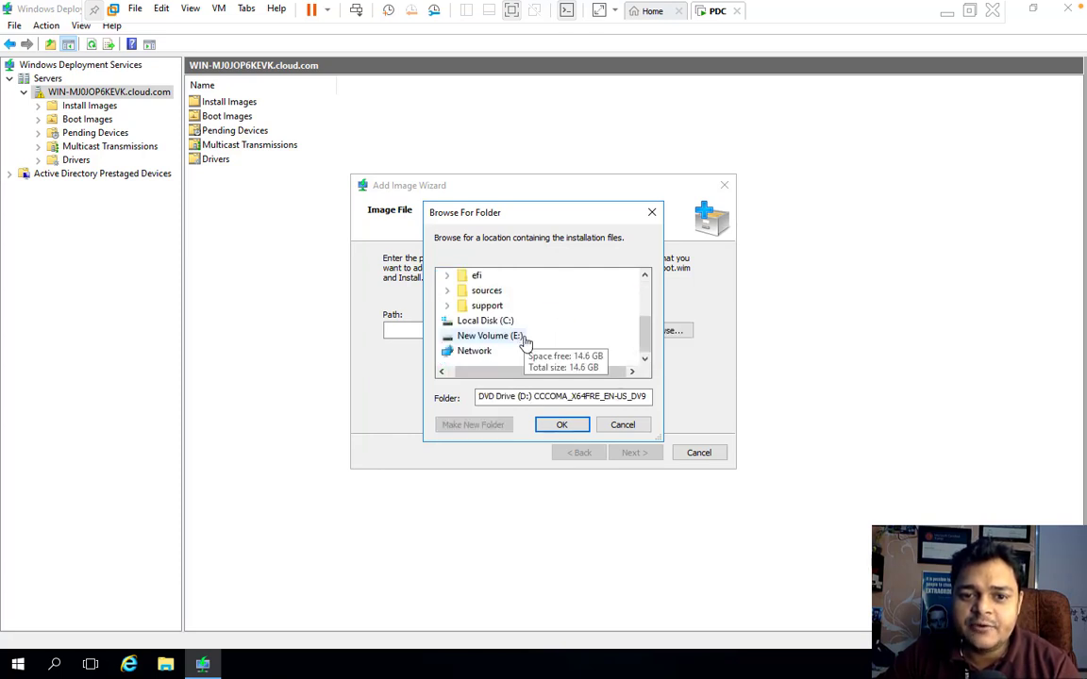
{"action": "double_click", "coordinate": [488, 306]}
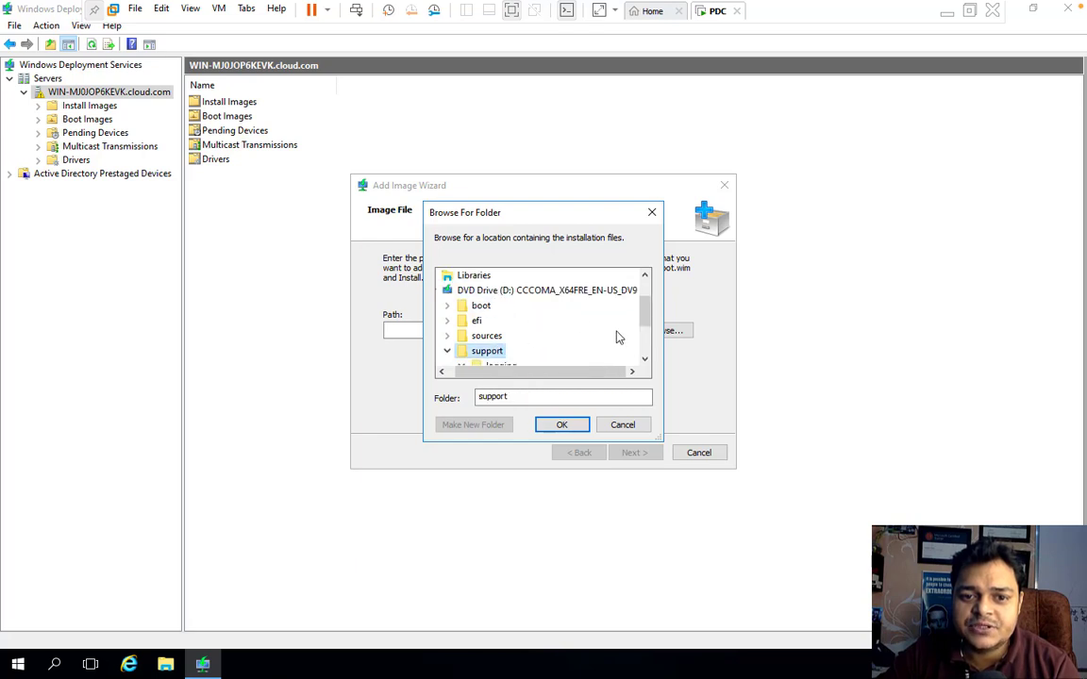
{"action": "left_click", "coordinate": [645, 359]}
{"action": "left_click", "coordinate": [645, 360]}
{"action": "left_click", "coordinate": [645, 359]}
{"action": "left_click", "coordinate": [645, 359]}
{"action": "left_click", "coordinate": [645, 359]}
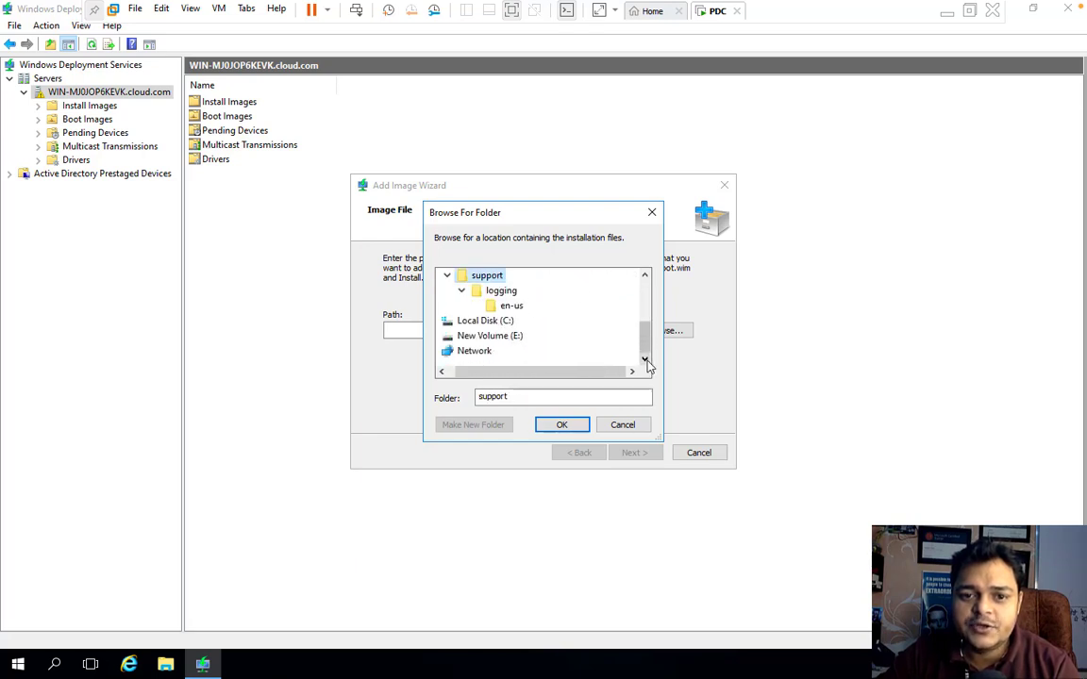
{"action": "double_click", "coordinate": [490, 338]}
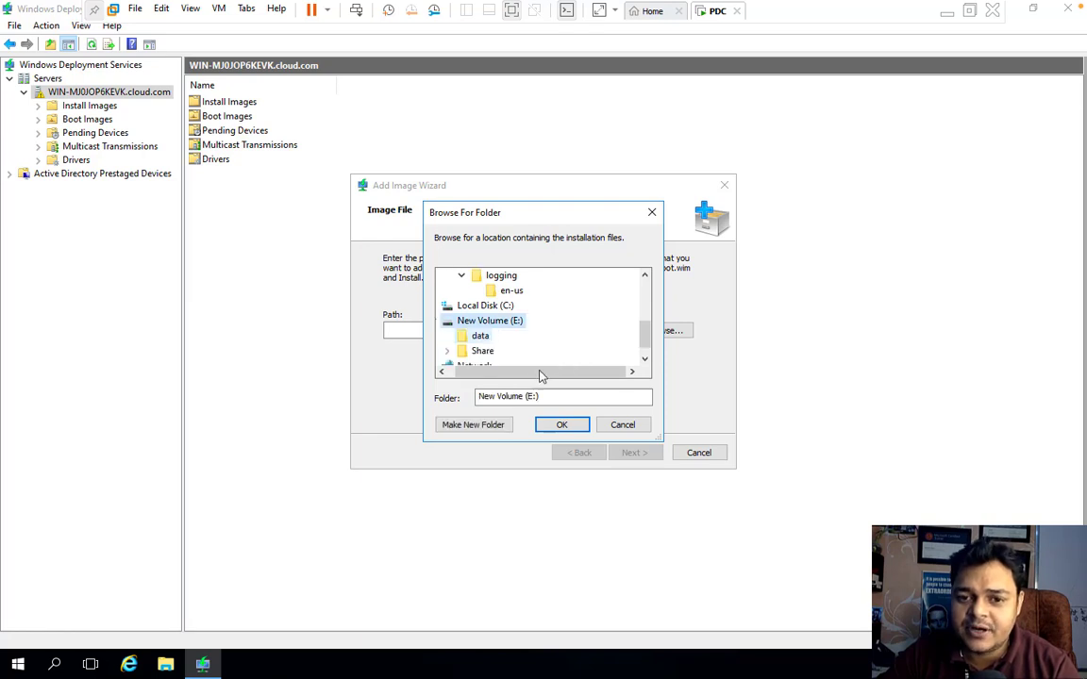
{"action": "left_click", "coordinate": [616, 426]}
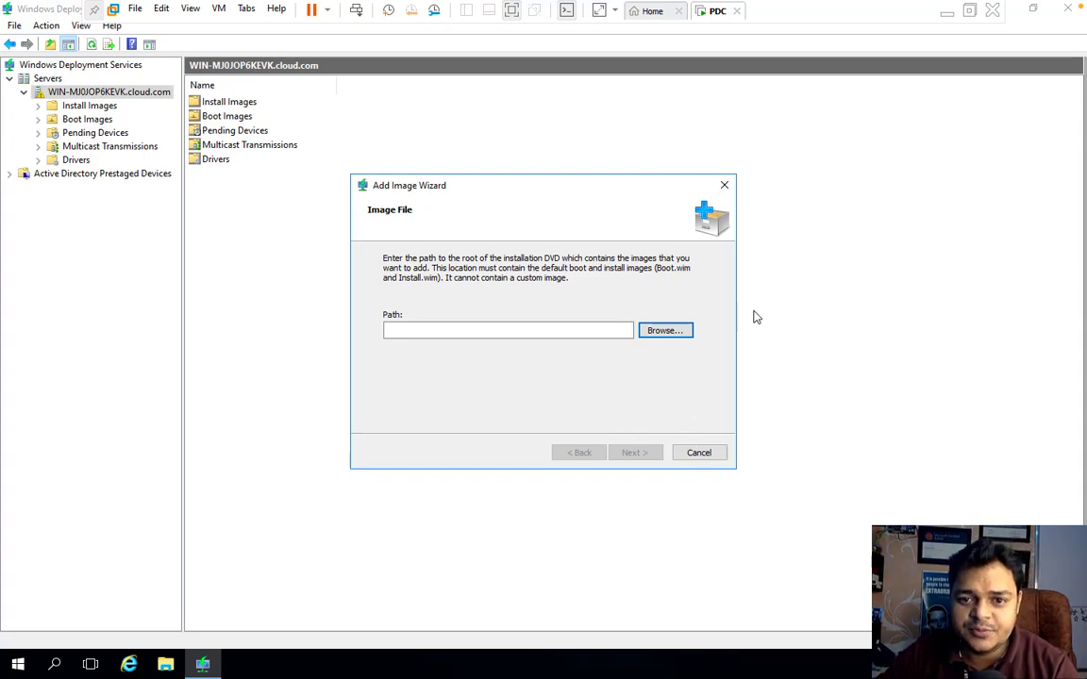
{"action": "key", "text": "ctrl+Left"}
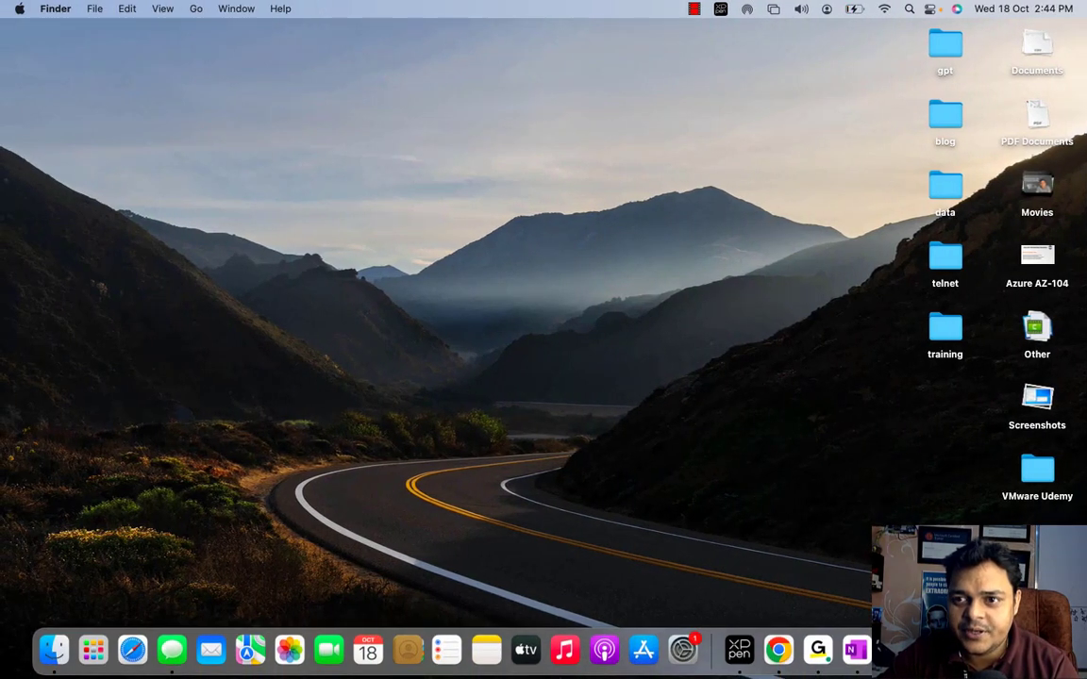
{"action": "left_click", "coordinate": [855, 439]}
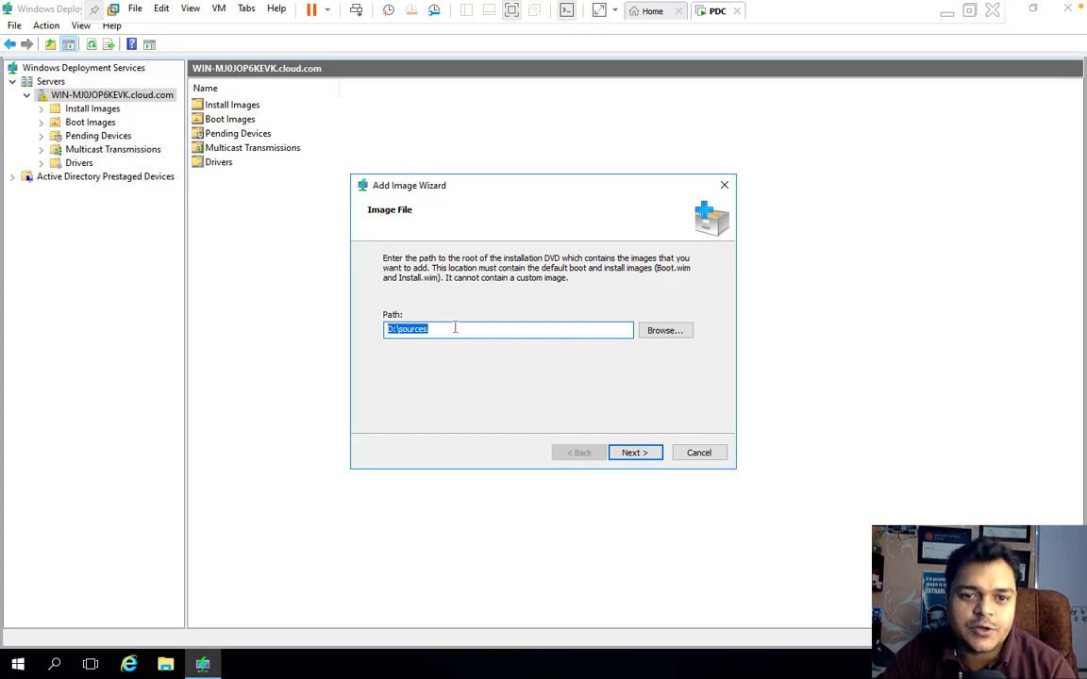
Step: Choose the sources folder on DVD Drive (D:) as the image path and continue to the image group settings
{"action": "left_click", "coordinate": [660, 331]}
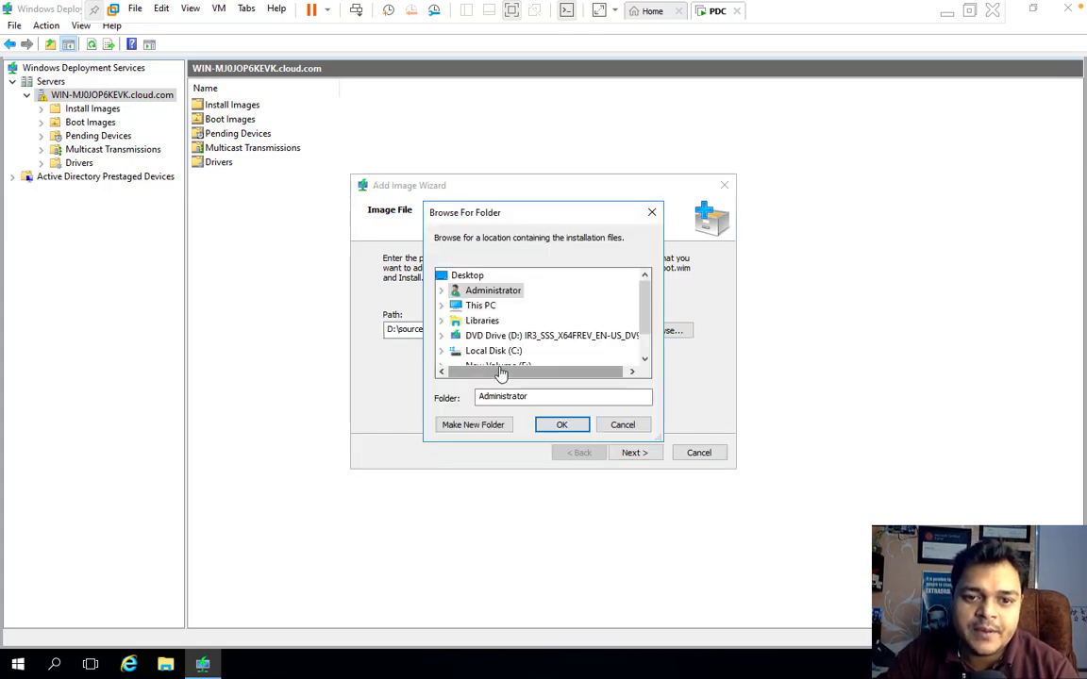
{"action": "left_click", "coordinate": [517, 337]}
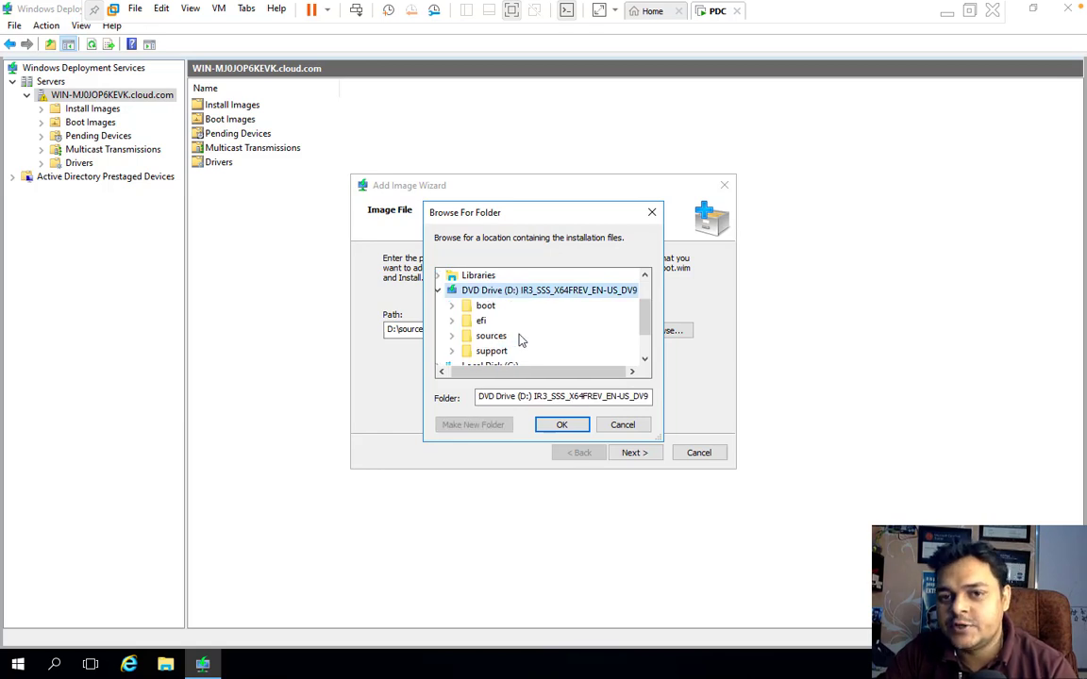
{"action": "double_click", "coordinate": [491, 337]}
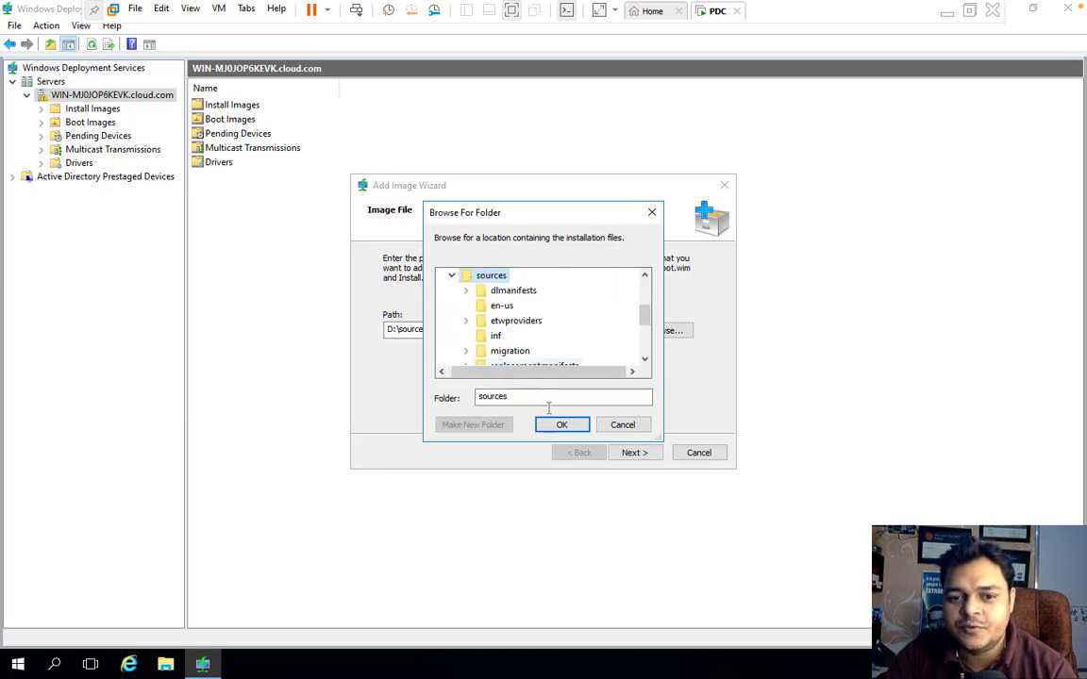
{"action": "left_click", "coordinate": [561, 424]}
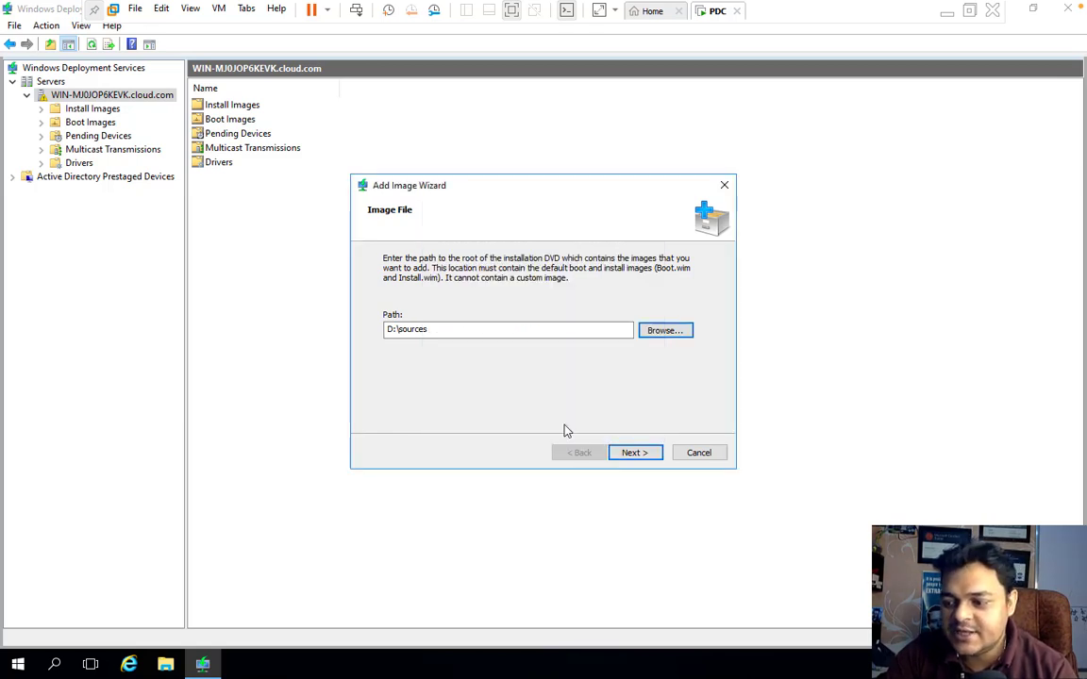
{"action": "left_click", "coordinate": [635, 454]}
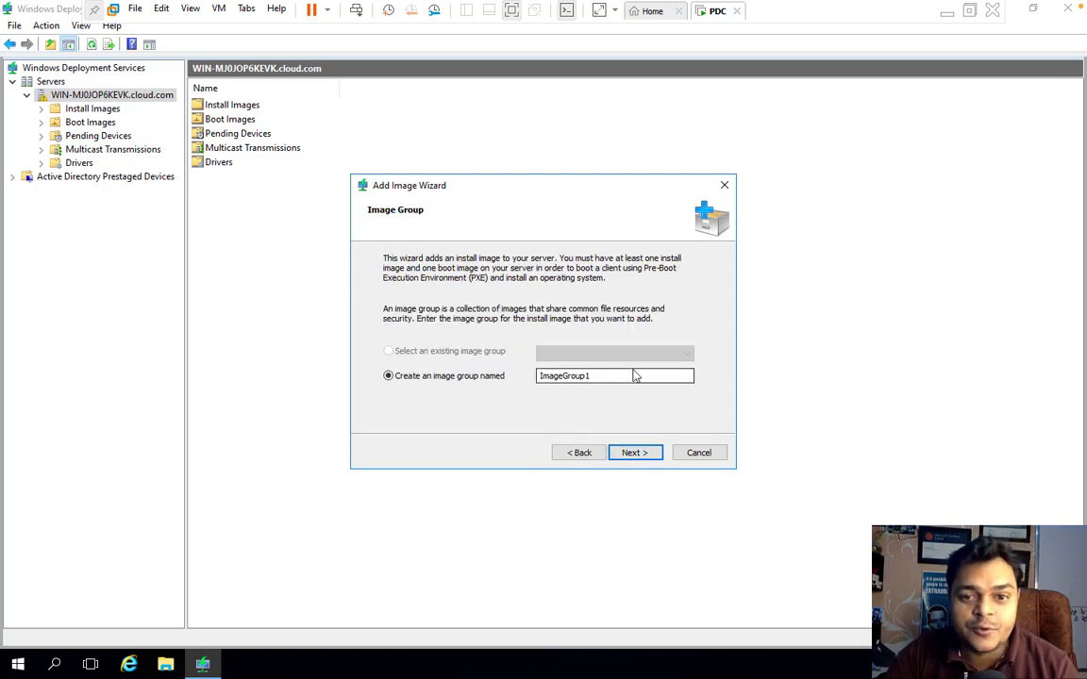
Step: Create an image group named Windows-Client-pc and start adding the install and boot images to the server
{"action": "left_click", "coordinate": [410, 378]}
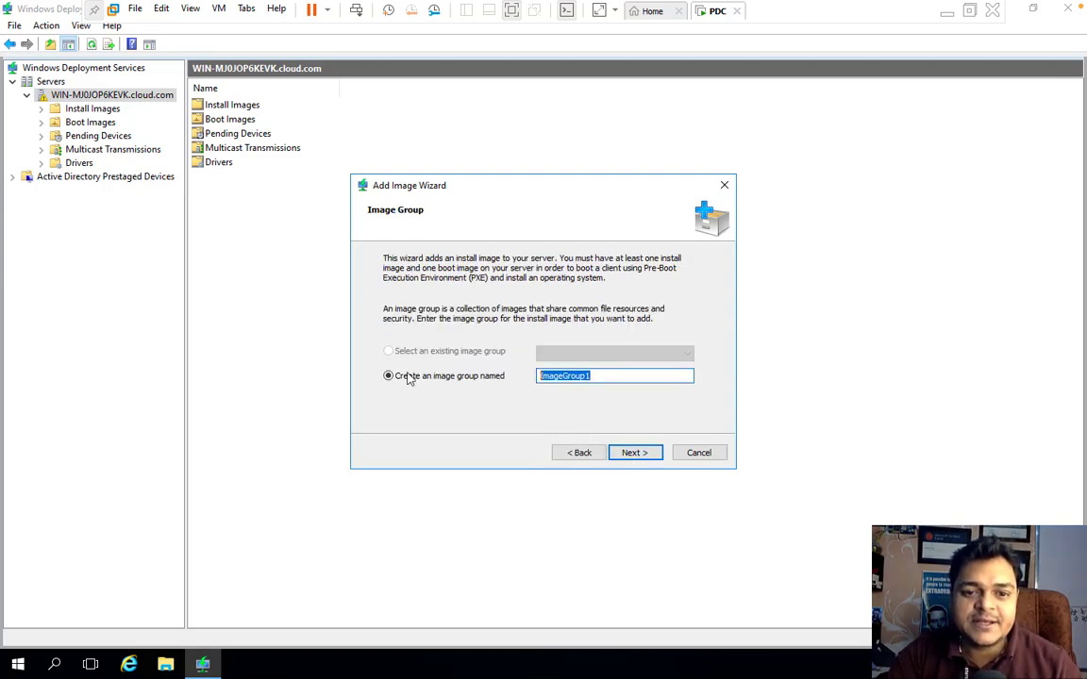
{"action": "type", "text": "Wind"}
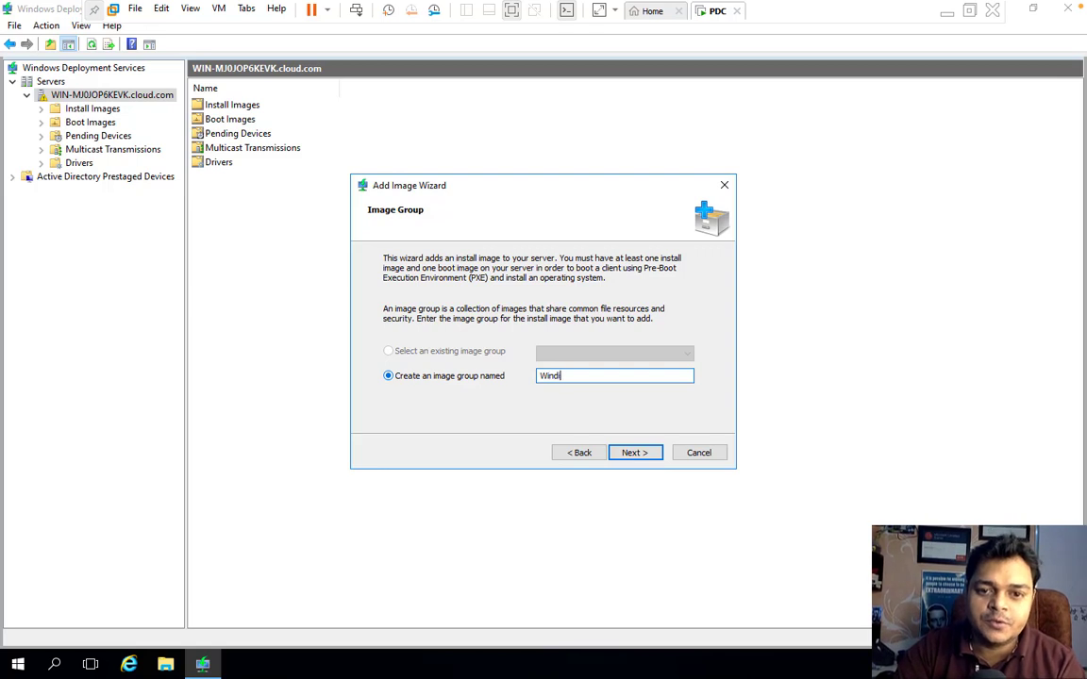
{"action": "type", "text": "ws-"}
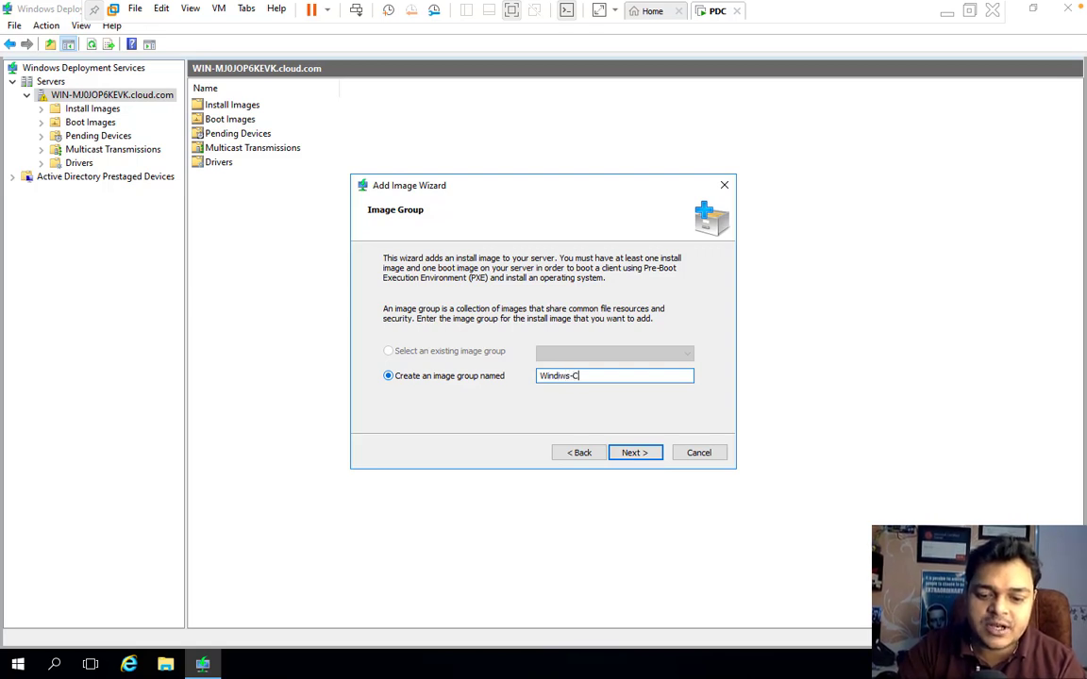
{"action": "type", "text": "Client-pc"}
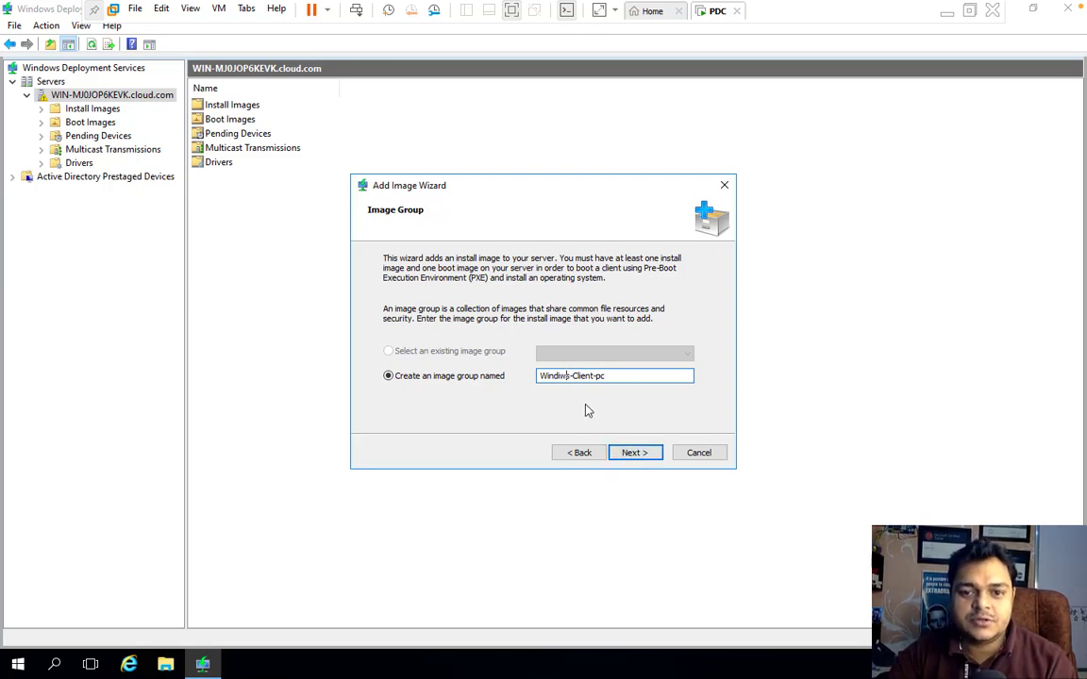
{"action": "key", "text": "BackSpace"}
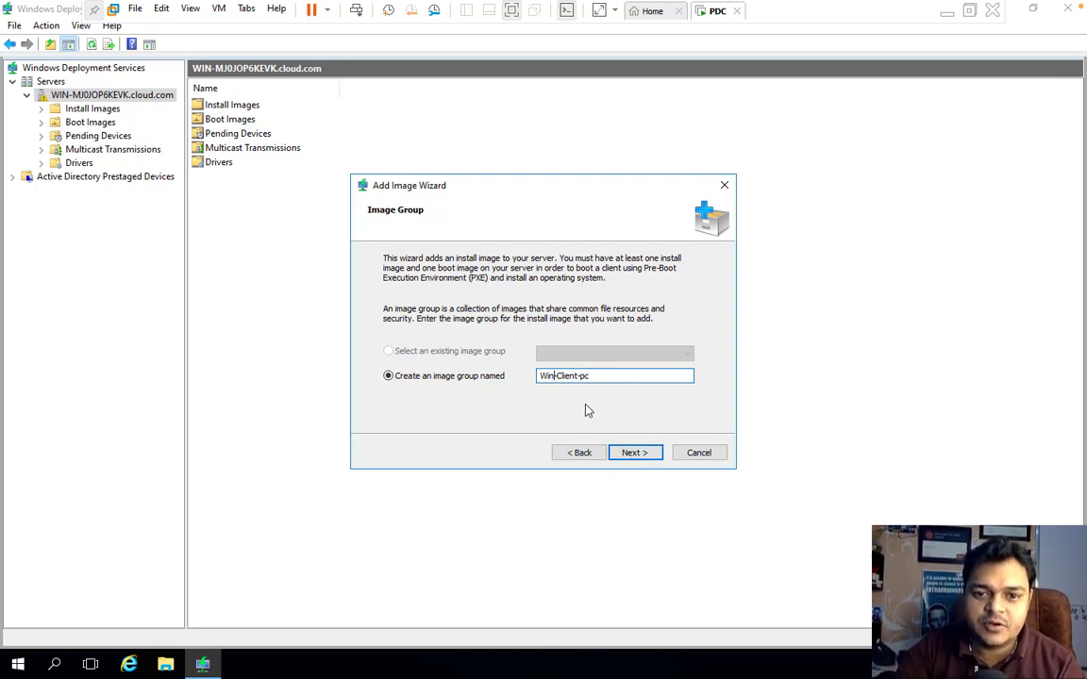
{"action": "type", "text": "dows-"}
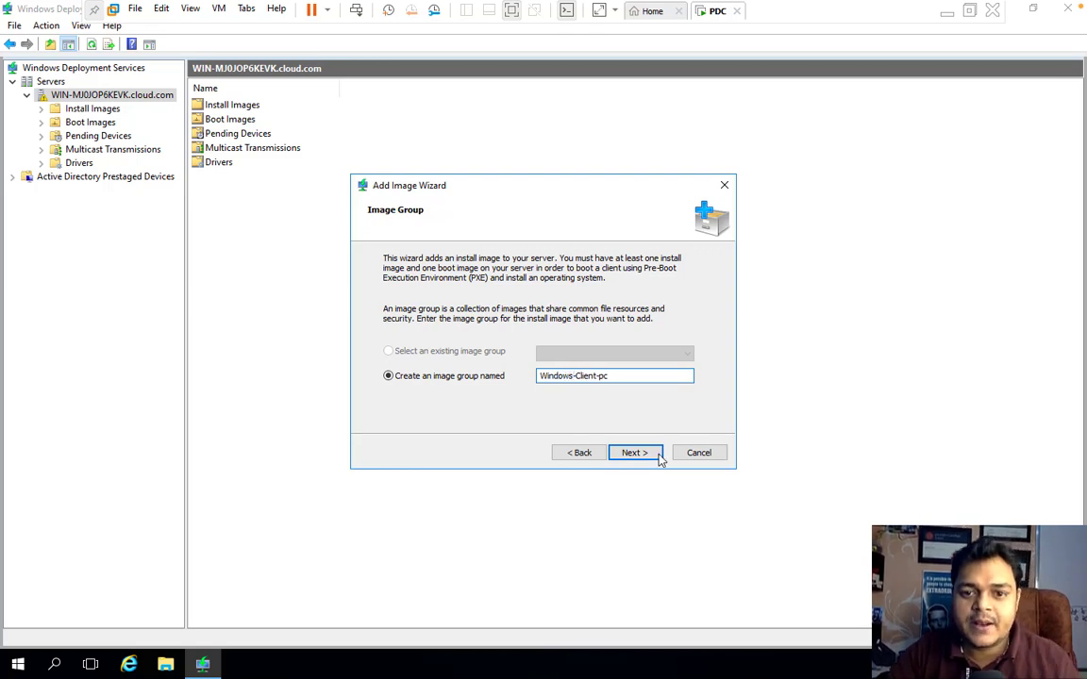
{"action": "left_click", "coordinate": [637, 457]}
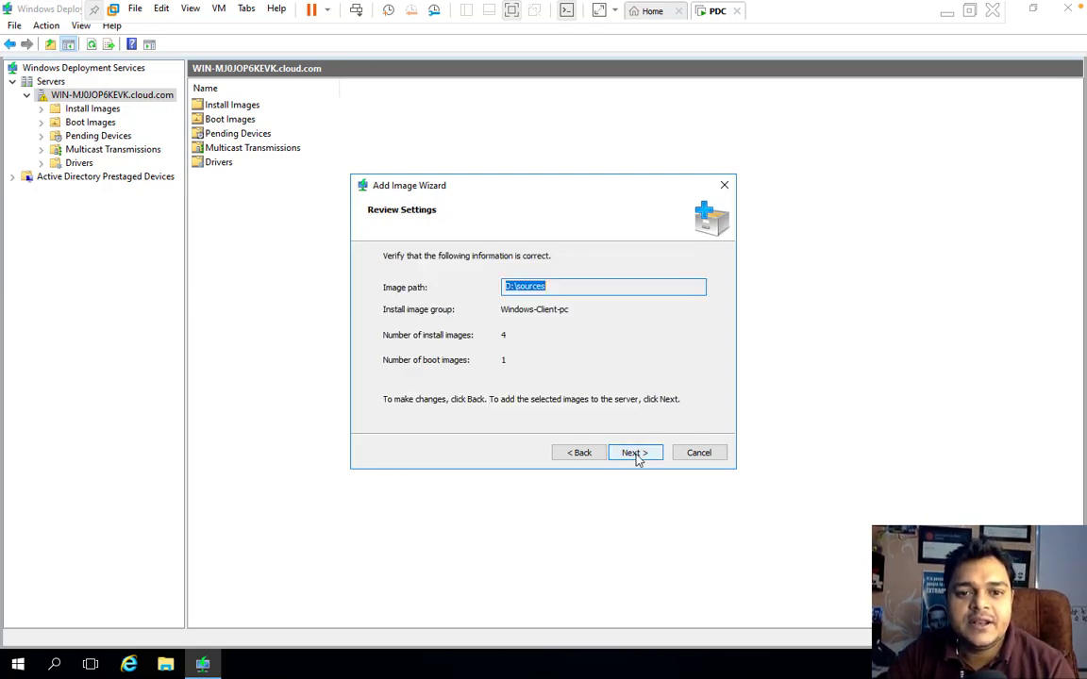
{"action": "left_click", "coordinate": [634, 453]}
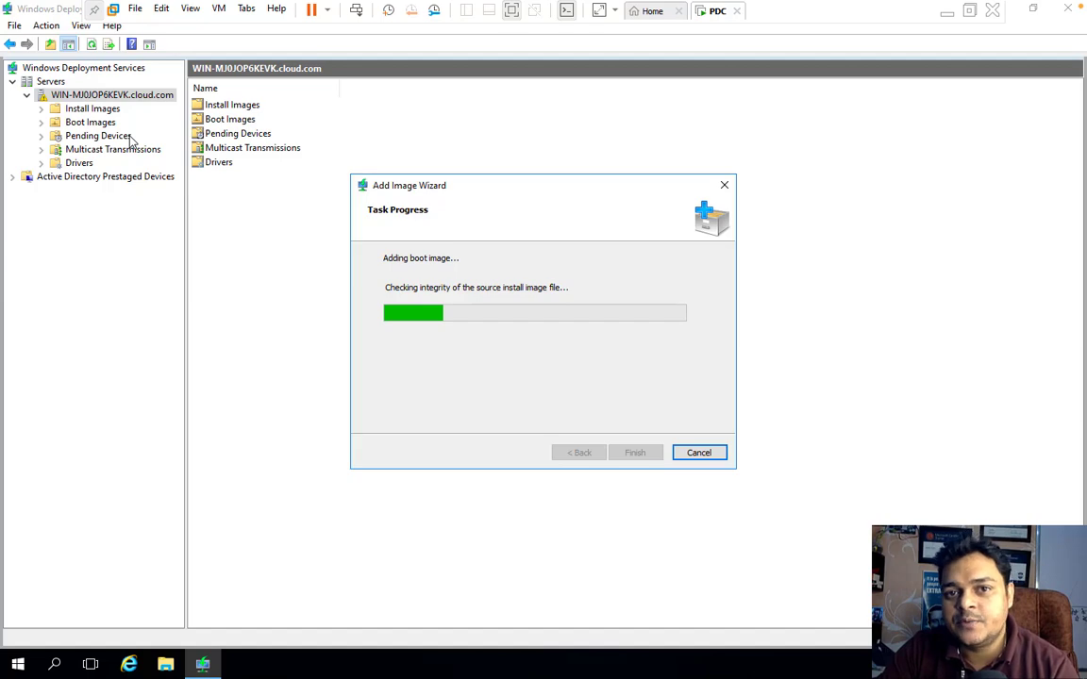
{"action": "key", "text": "ctrl+Left"}
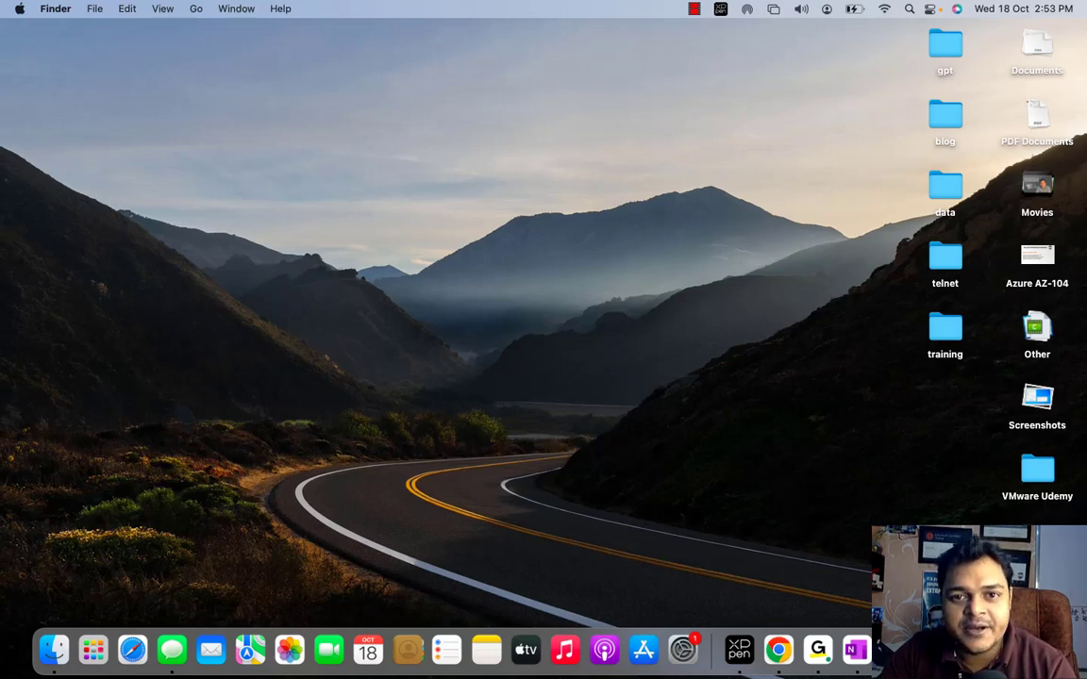
{"action": "right_click", "coordinate": [977, 650]}
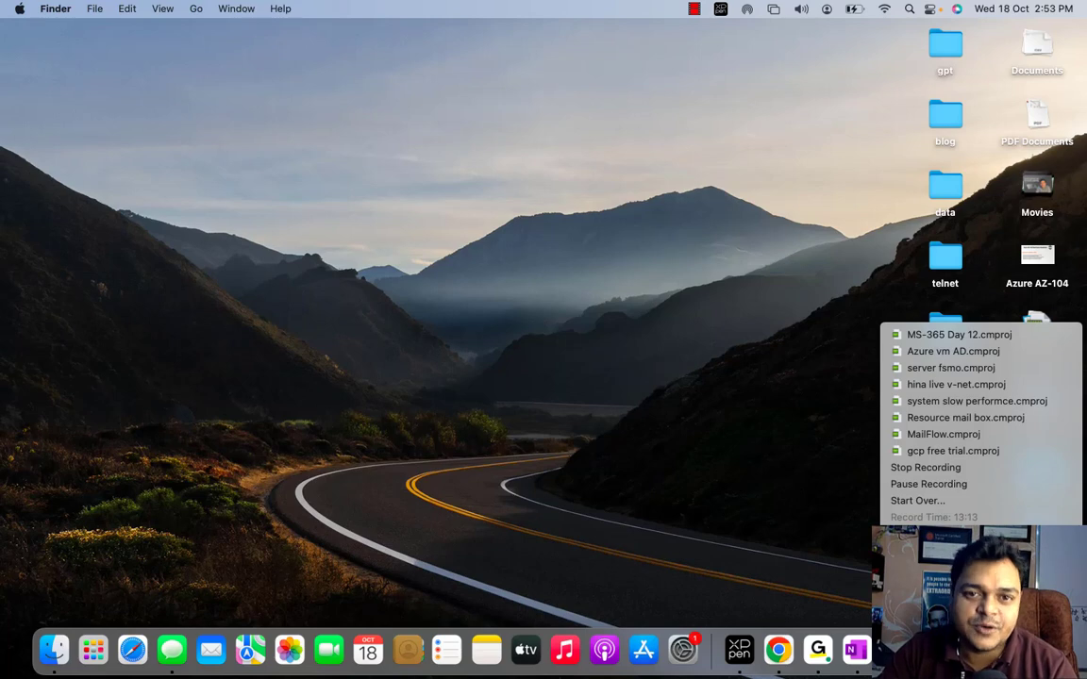